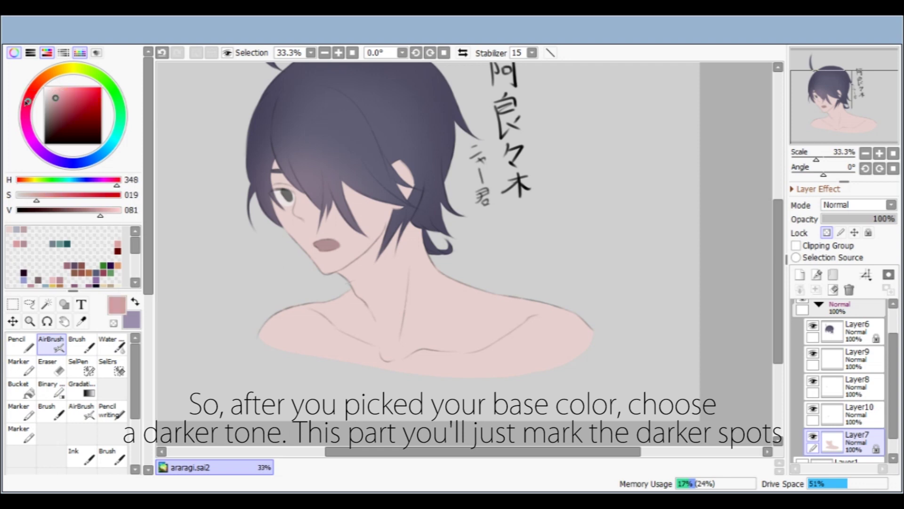
- Airbrush soft darker pink shadows around the eye, under the hair, on the neck below the jaw and along the shoulder edges
drag(326, 198, 321, 204)
mouse_move(263, 160)
mouse_down()
mouse_move(255, 199)
mouse_move(265, 165)
mouse_move(312, 198)
mouse_move(339, 190)
mouse_move(320, 178)
mouse_move(384, 184)
mouse_move(389, 160)
mouse_move(418, 189)
mouse_up()
mouse_move(401, 265)
mouse_down()
mouse_move(349, 281)
mouse_move(353, 303)
mouse_move(398, 225)
mouse_up()
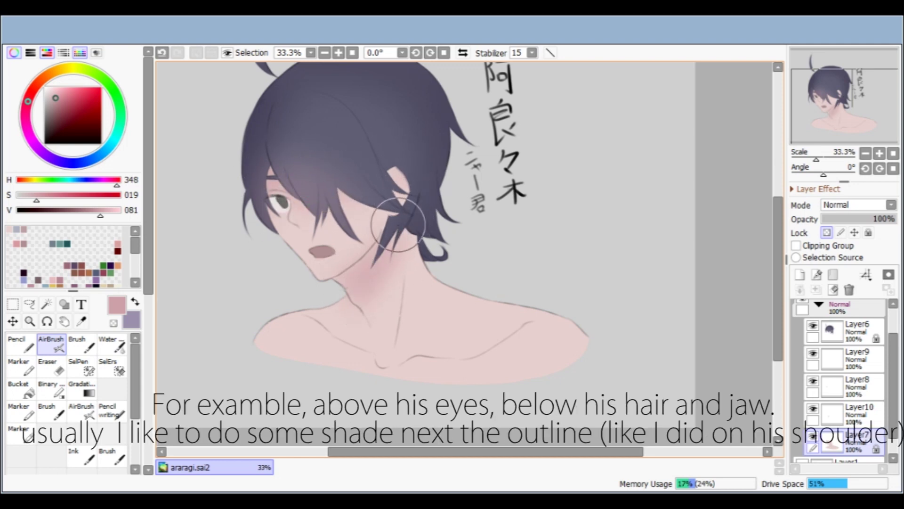
key(Delete)
mouse_move(425, 268)
mouse_down()
mouse_move(366, 287)
mouse_move(374, 275)
mouse_up()
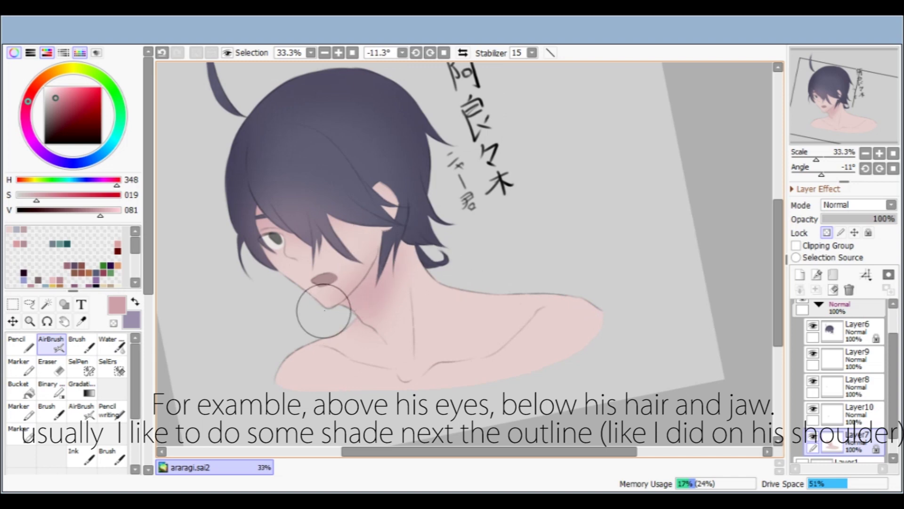
key(Delete)
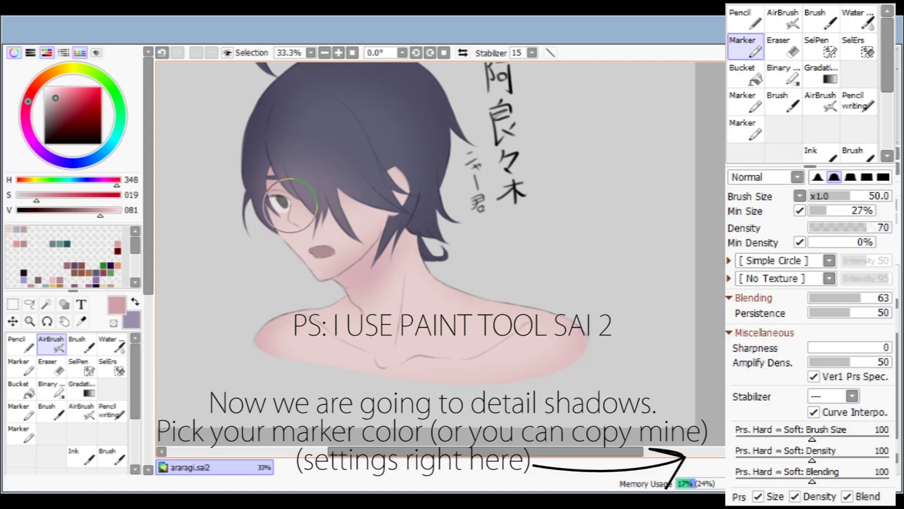
scroll(271, 218, up, 1)
drag(257, 228, 272, 258)
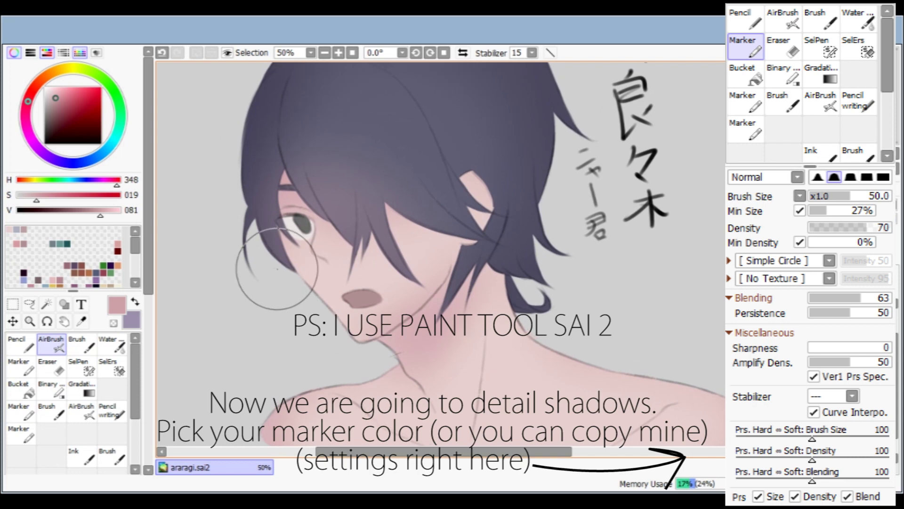
- Switch to the Marker and roughly shade the nose, the edge of the face and the cheek under the fringe
click(19, 366)
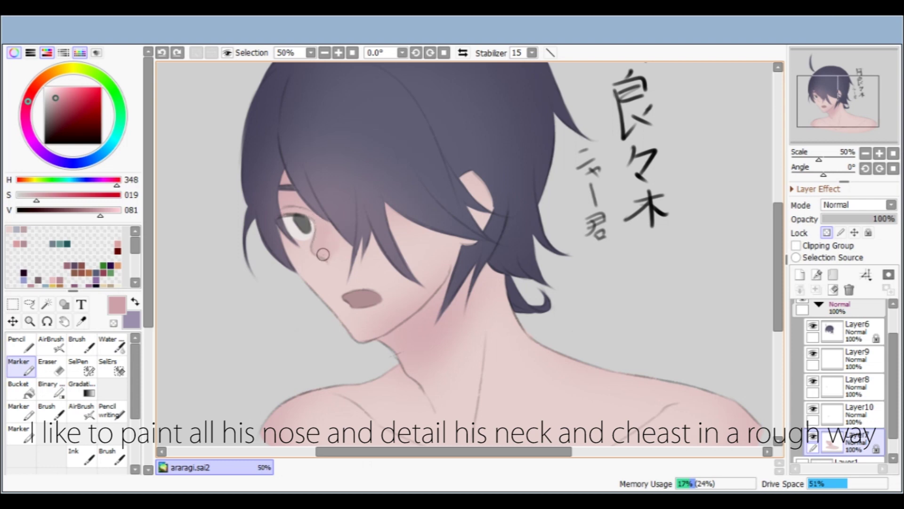
key(End)
key(End)
key(Delete)
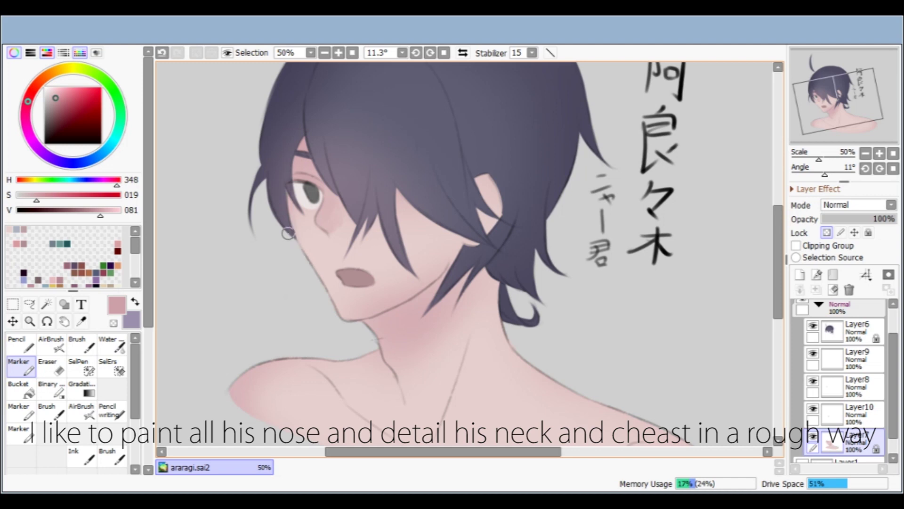
key(Delete)
key(Delete)
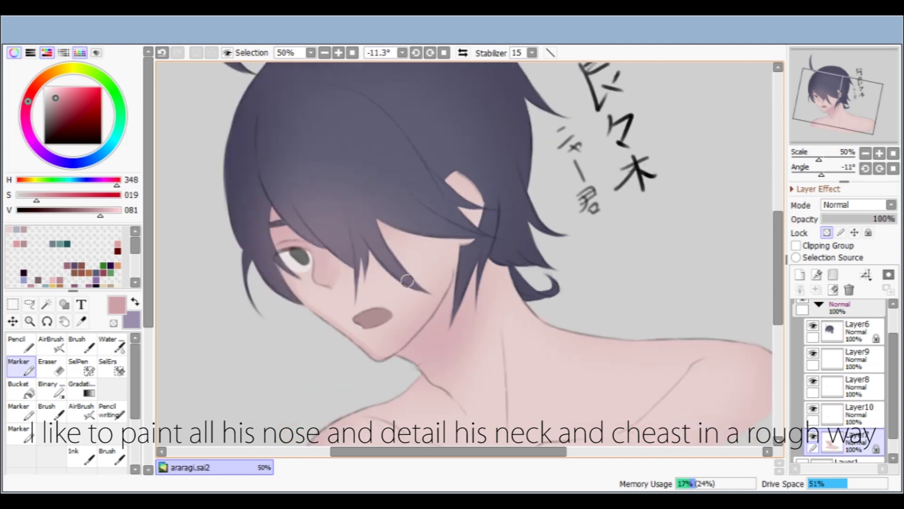
- Roughly mark the shadows along the neck muscle and in the hollow above the far collarbone
scroll(363, 278, down, 1)
key(End)
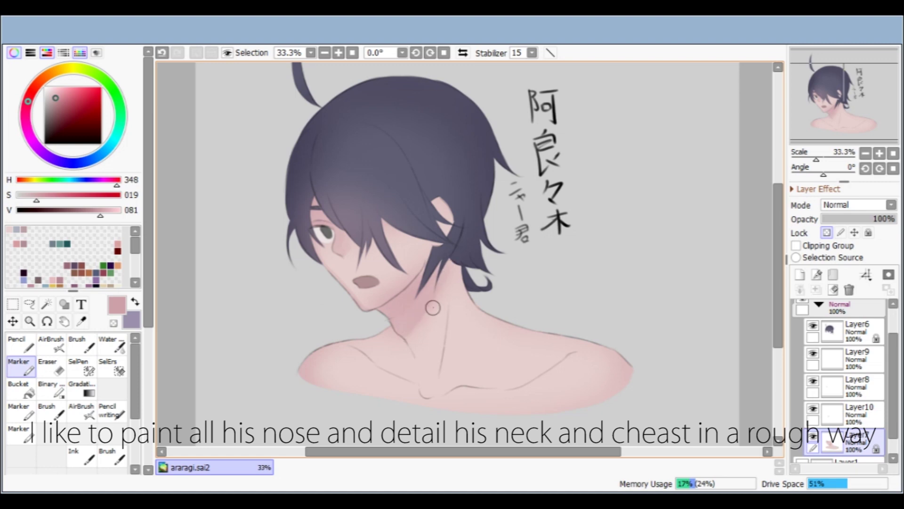
drag(430, 318, 437, 273)
drag(435, 311, 444, 254)
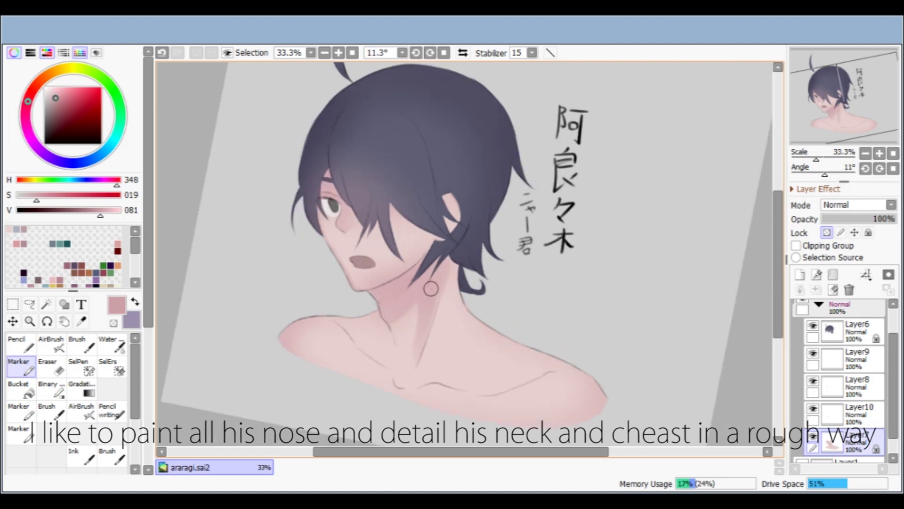
key(Home)
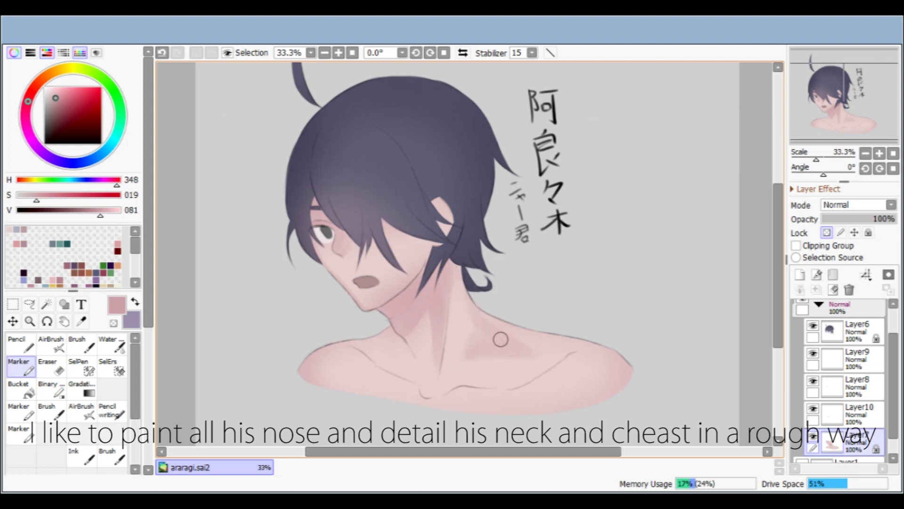
- Add rough marker shadows around both collarbones, across the chest and on the cheek beneath the hair, undoing unwanted strokes
drag(465, 368, 521, 357)
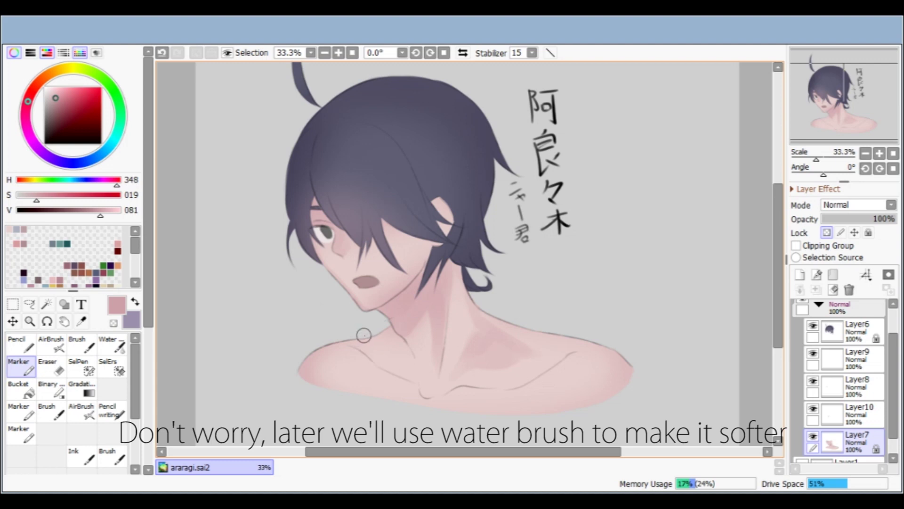
key(ctrl+z)
drag(376, 353, 406, 363)
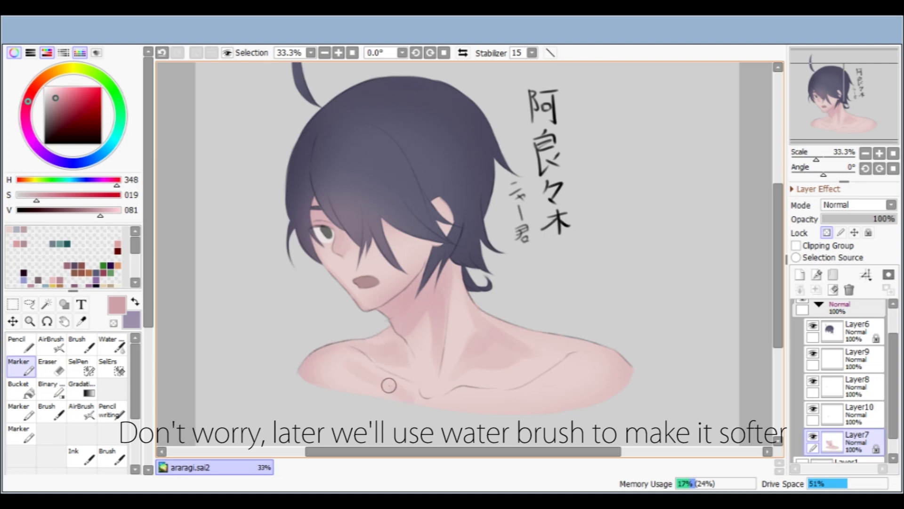
key(ctrl+z)
drag(633, 377, 582, 340)
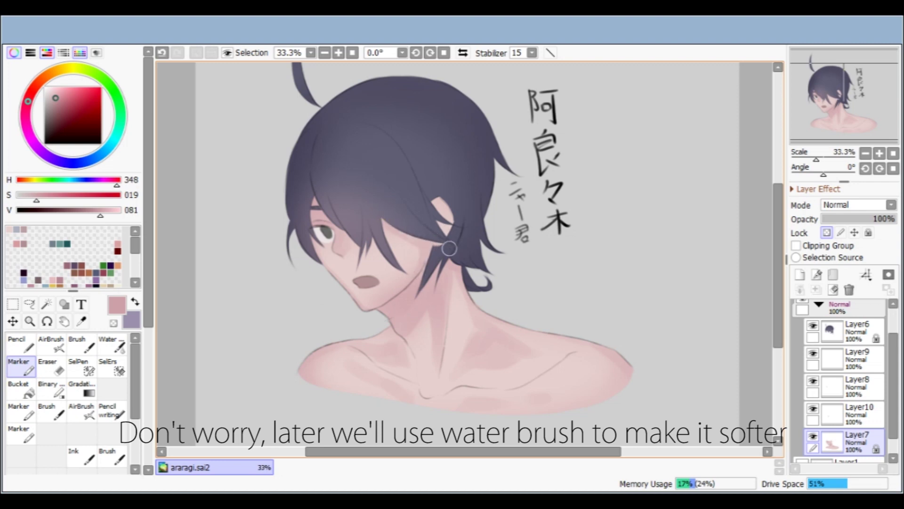
key(ctrl+z)
drag(382, 257, 399, 260)
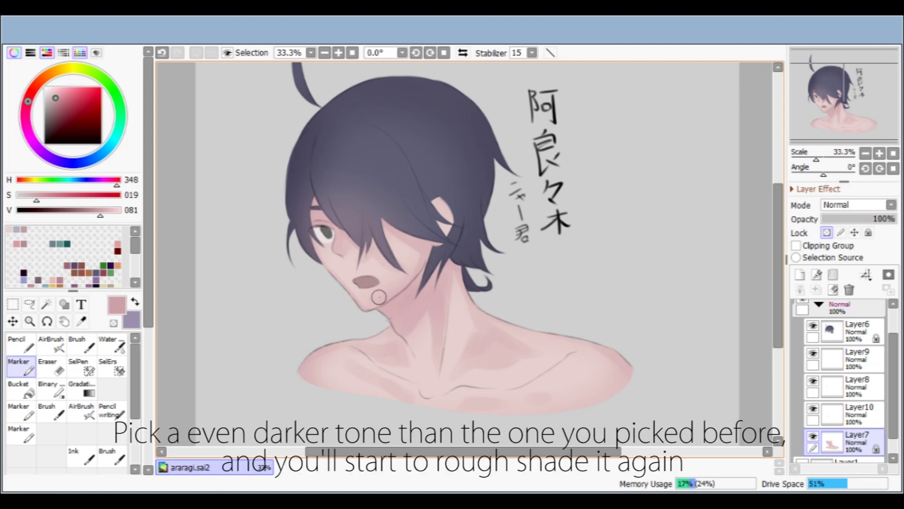
- Pick a darker mauve (H 335, S 15, V 64) and deepen the shadow on the neck directly below the jaw
click(55, 106)
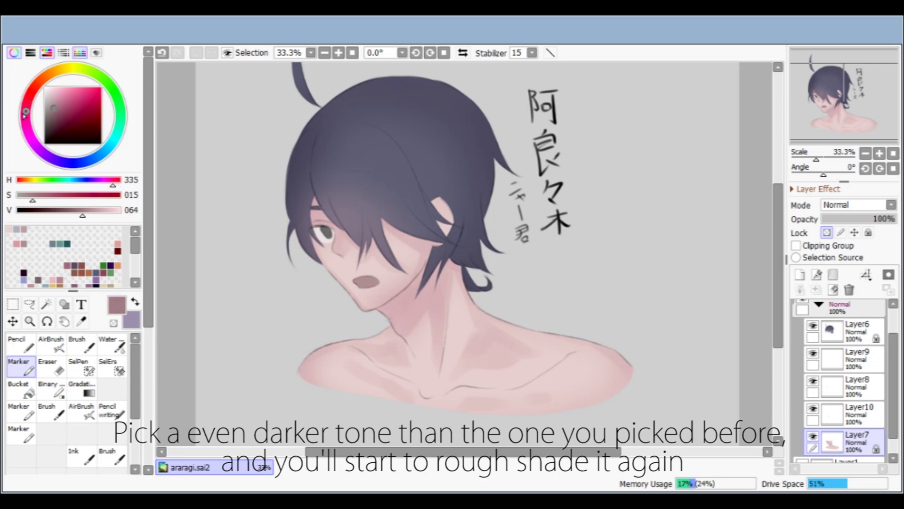
scroll(398, 313, up, 1)
key(End)
key(End)
key(ctrl+z)
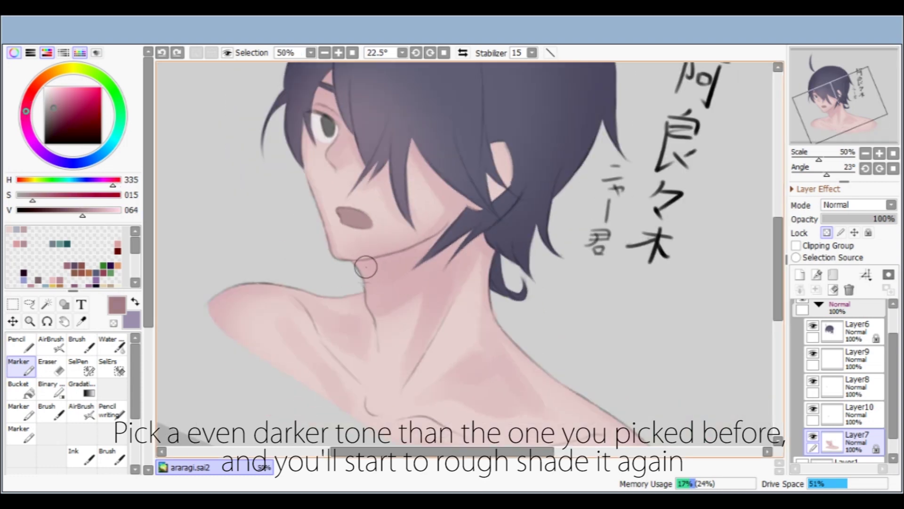
mouse_move(361, 269)
mouse_down()
mouse_move(417, 253)
mouse_move(368, 283)
mouse_move(374, 288)
mouse_up()
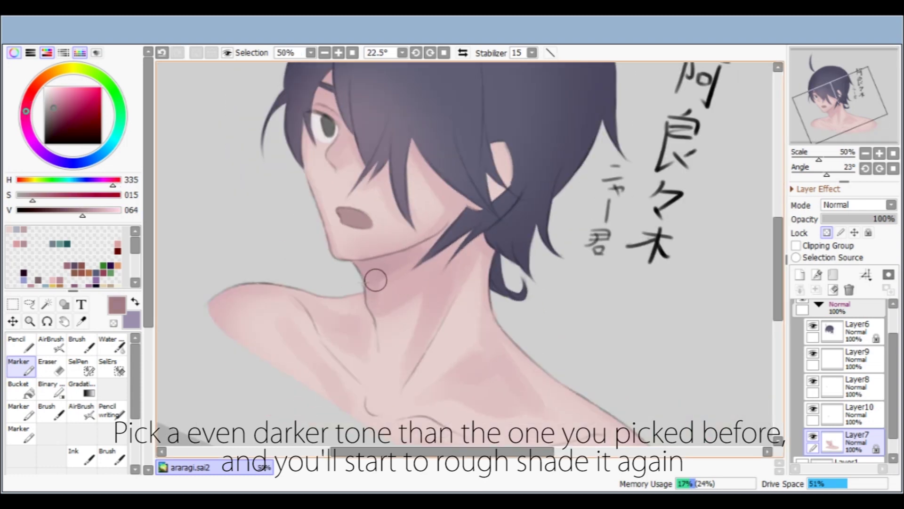
key(Delete)
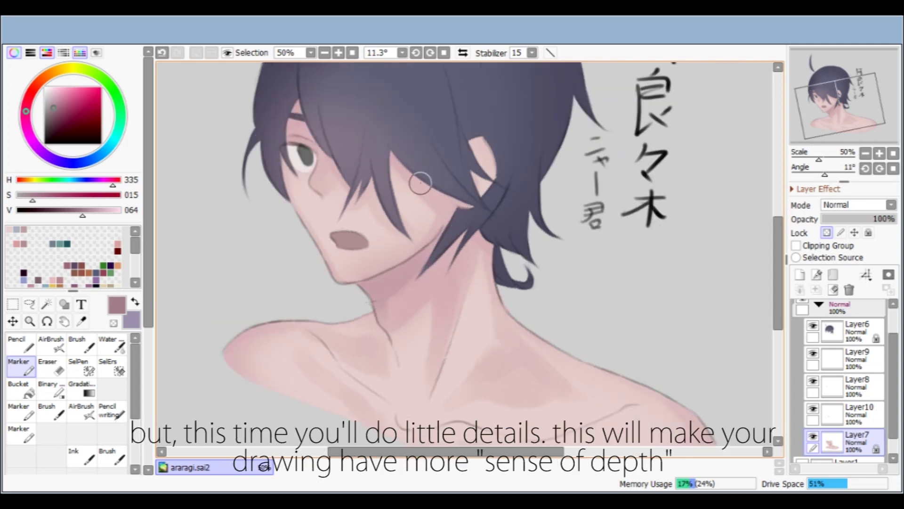
- Deepen the shadow cast by the fringe on the cheek with the darker mauve
key(Delete)
key(End)
key(Delete)
key(End)
key(Delete)
- Paint small darker shadow details on the collarbone hollows, the outer shoulder edge and the neck muscle
scroll(343, 168, down, 1)
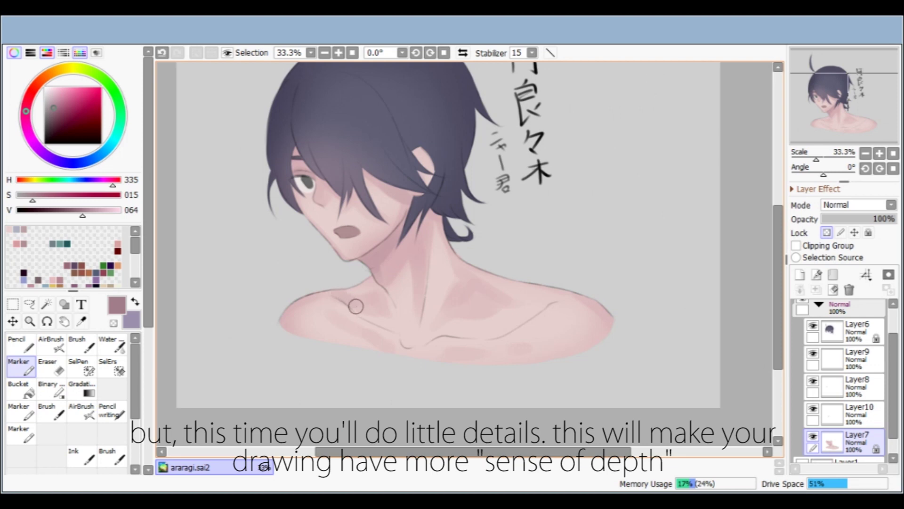
key(End)
key(End)
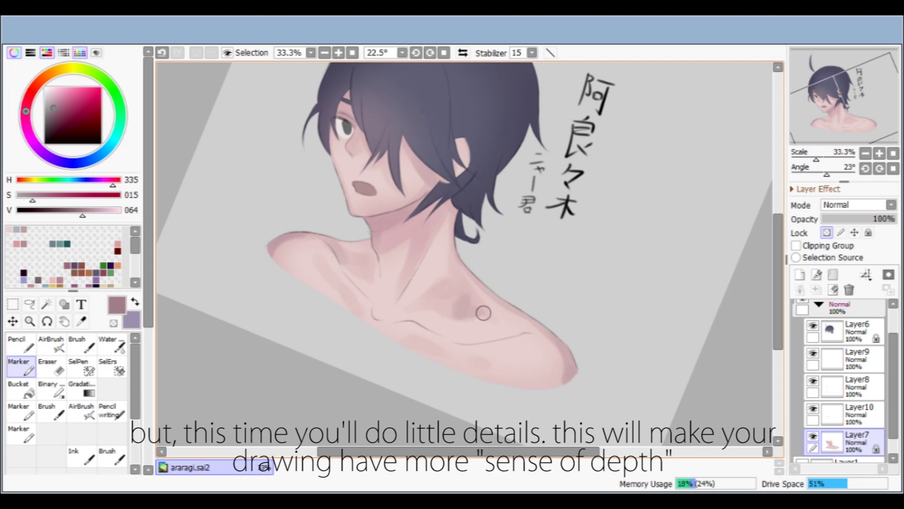
key(Delete)
key(Delete)
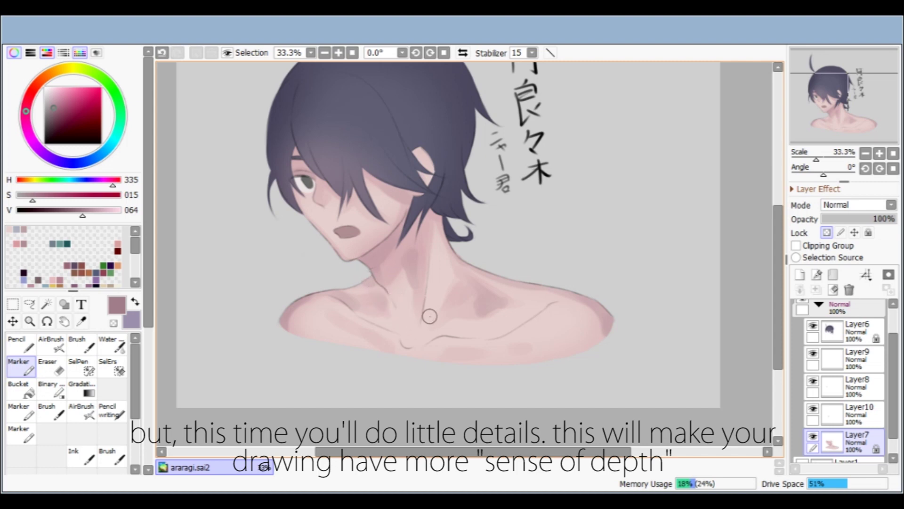
- Shade the visible eyelid and the skin around the eye with the darker mauve
scroll(384, 184, up, 1)
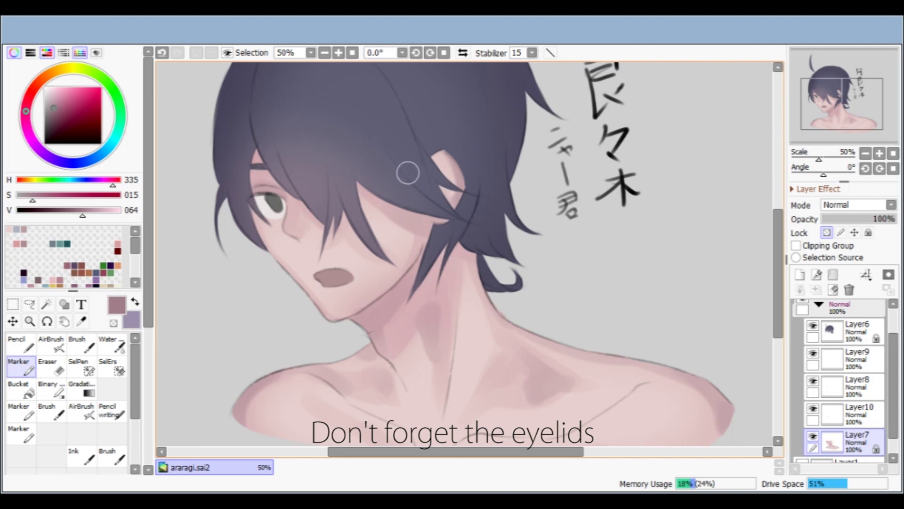
scroll(248, 230, up, 1)
scroll(248, 229, up, 1)
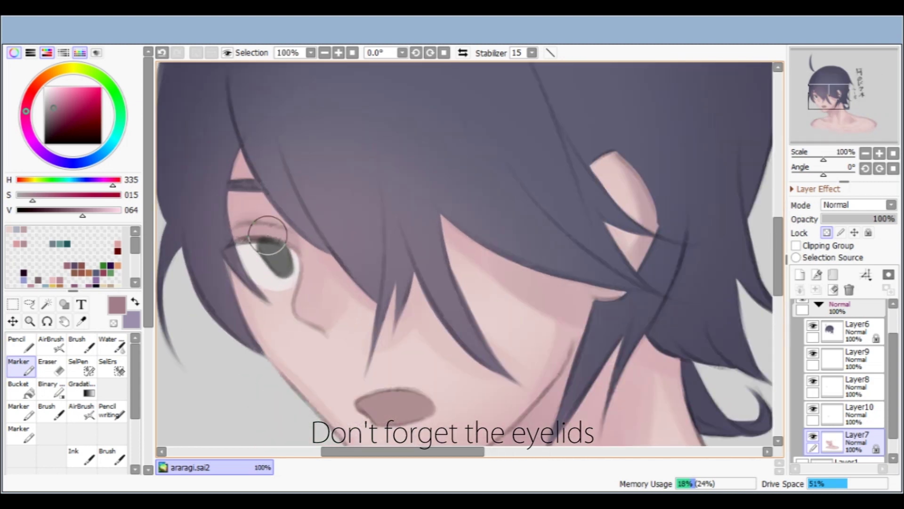
scroll(266, 189, down, 2)
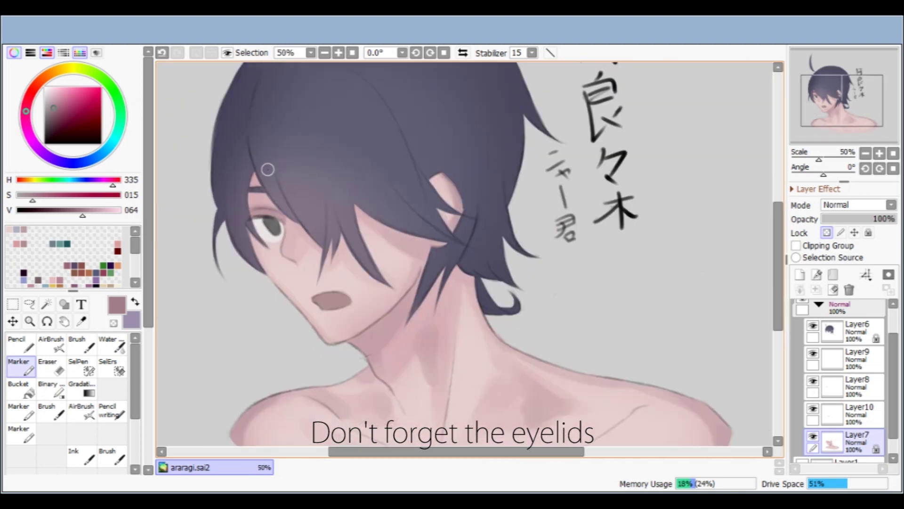
key(End)
key(End)
key(End)
drag(304, 176, 301, 251)
key(Delete)
key(Delete)
scroll(312, 208, up, 2)
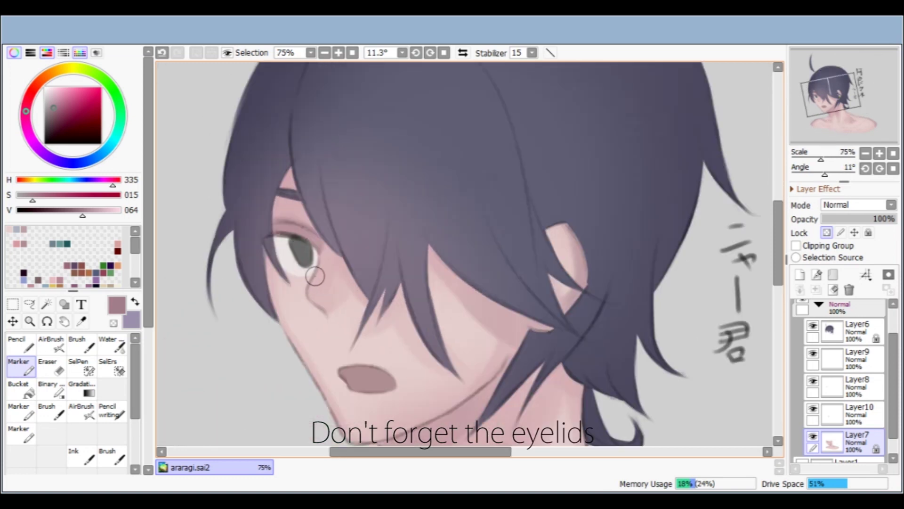
- Pick a more saturated pink (H 354, S 24, V 85) and add small touches of it to the upper eyelid
drag(55, 105, 63, 102)
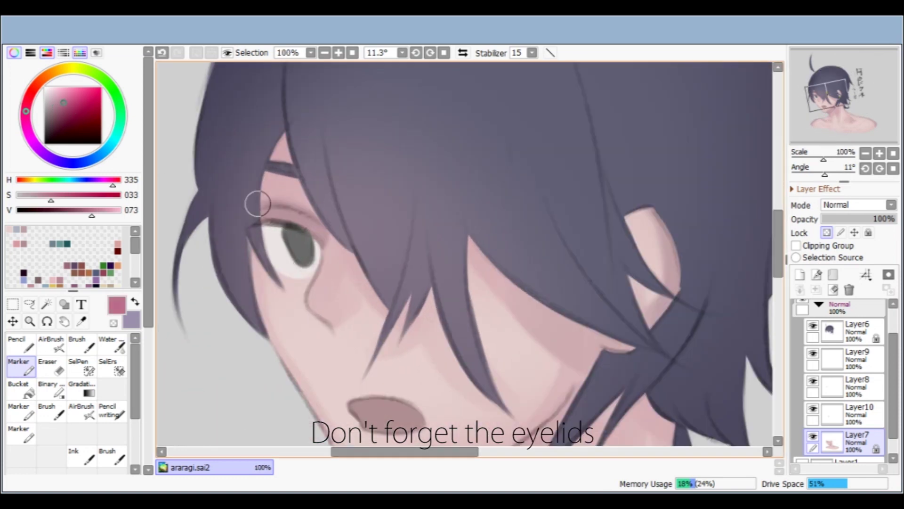
click(33, 96)
click(17, 244)
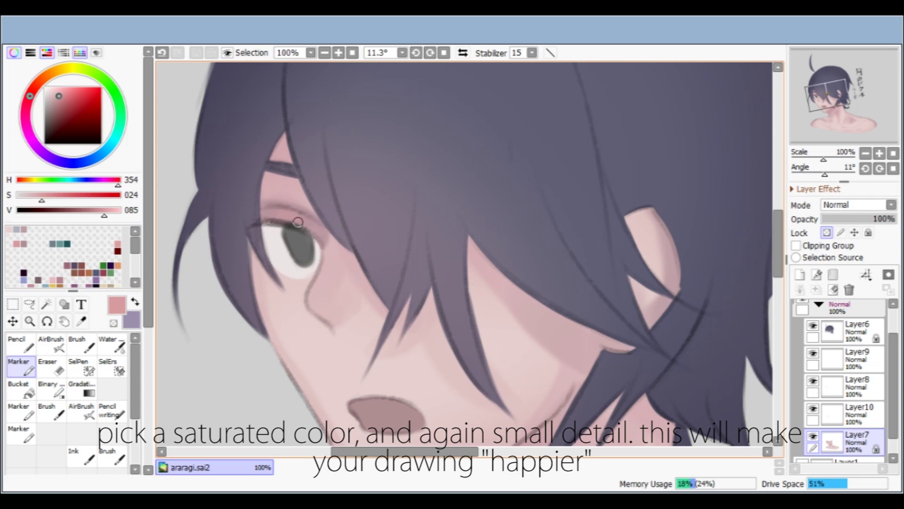
key(Delete)
key(Delete)
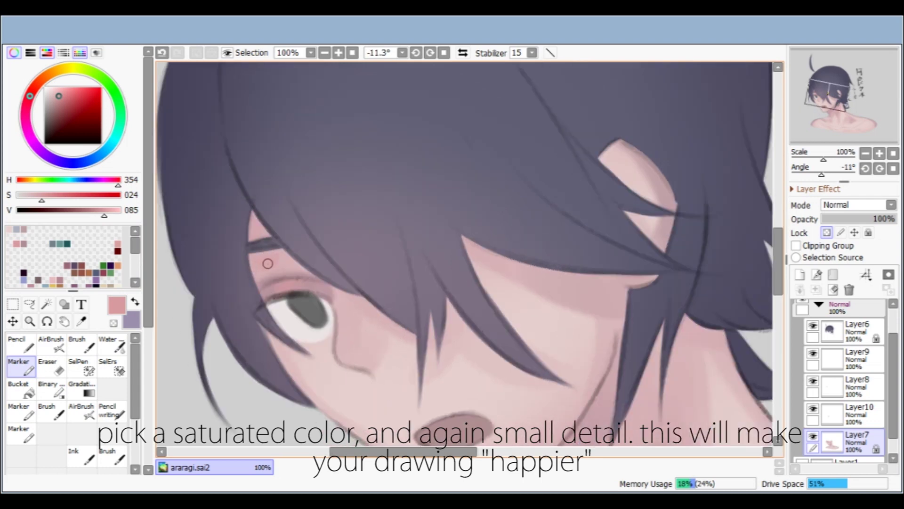
- Tint the skin around the eye, next to the fringe, with the saturated pink, undoing the unwanted stroke
scroll(248, 282, down, 2)
key(End)
key(End)
key(End)
key(ctrl+z)
drag(292, 150, 299, 156)
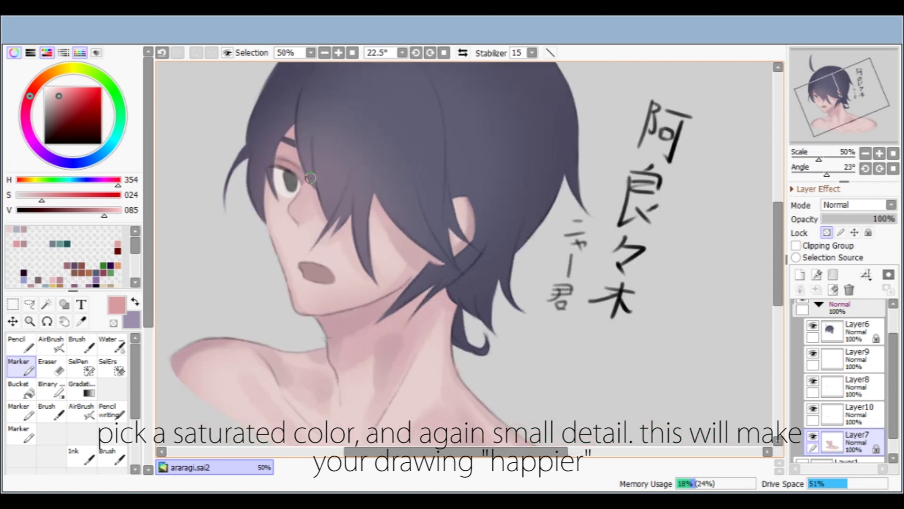
key(Delete)
scroll(281, 172, up, 1)
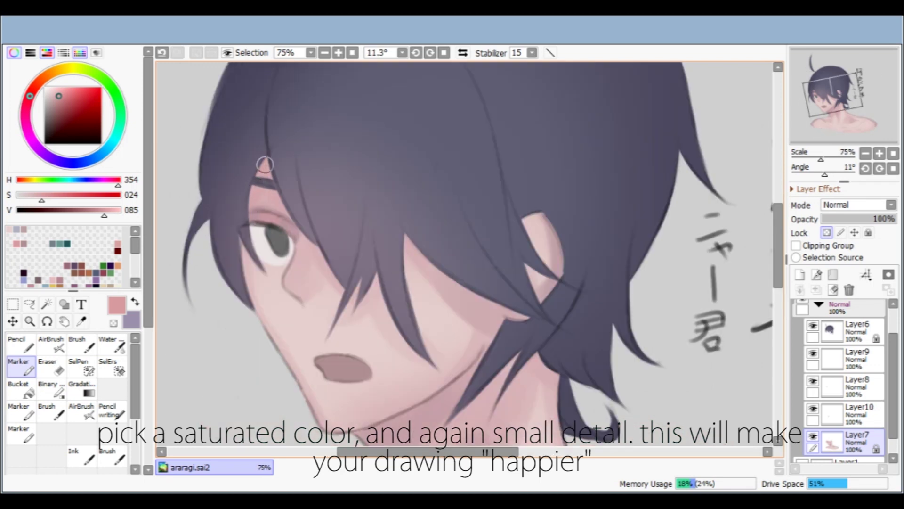
- Add the saturated pink along the side of the nose and the adjoining cheek
key(minus)
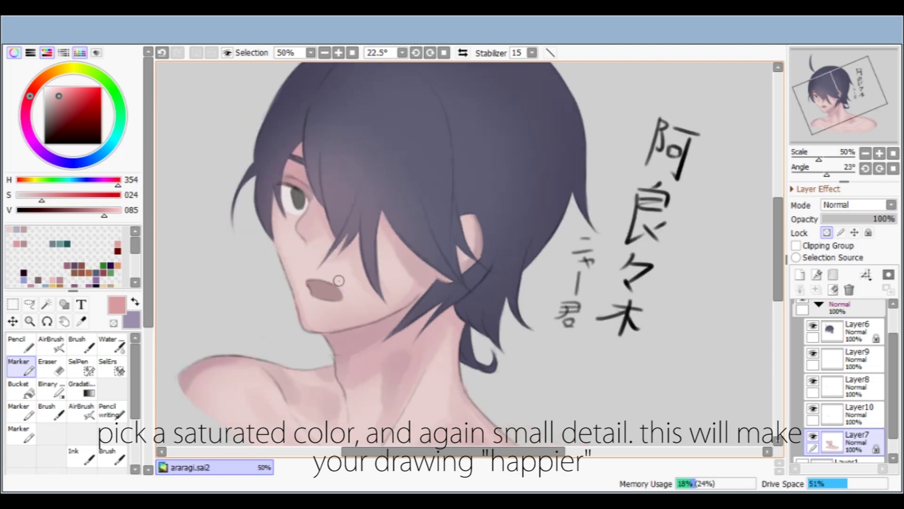
key(plus)
key(End)
key(plus)
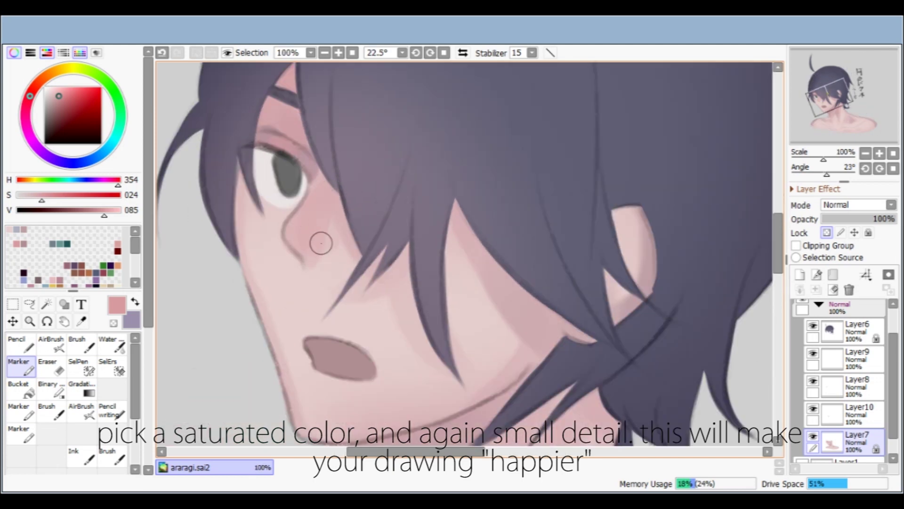
key(Home)
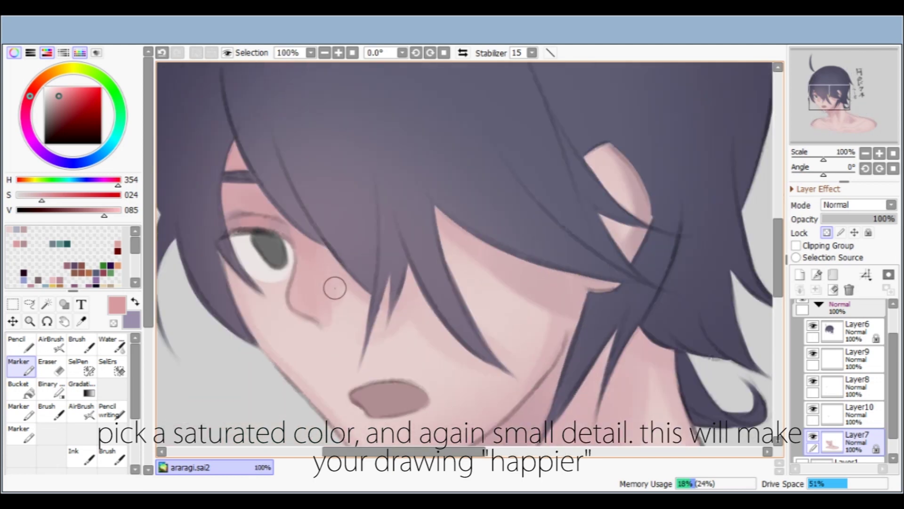
- Blend the saturated pink beside the nose and on the adjoining cheek with the Water brush
key(b)
click(113, 344)
mouse_move(311, 305)
mouse_down()
mouse_move(319, 266)
mouse_move(329, 294)
mouse_move(315, 257)
mouse_move(325, 304)
mouse_move(333, 283)
mouse_move(323, 313)
mouse_move(335, 287)
mouse_up()
scroll(325, 226, down, 2)
key(End)
key(End)
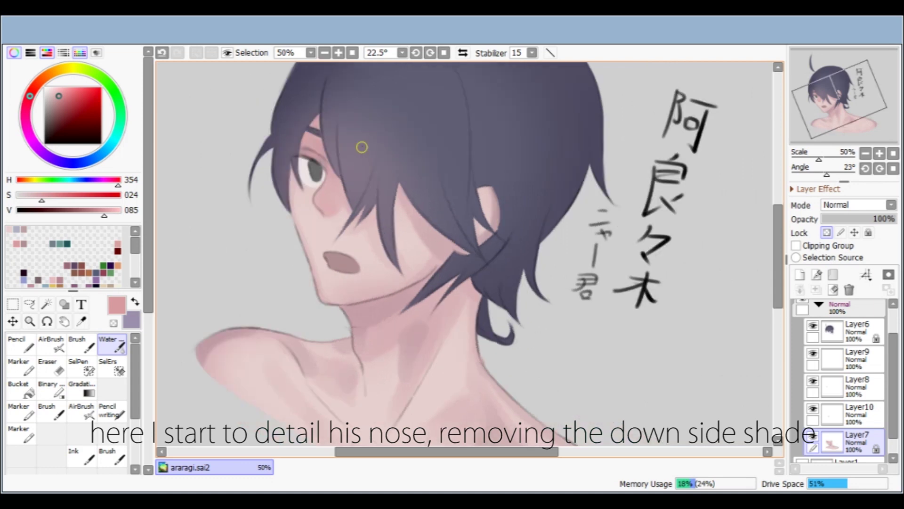
key(End)
drag(341, 160, 339, 206)
- Pick the light skin tone (H 0, S 9, V 91) and paint over the shade under the nose with the Marker
key(Delete)
key(Delete)
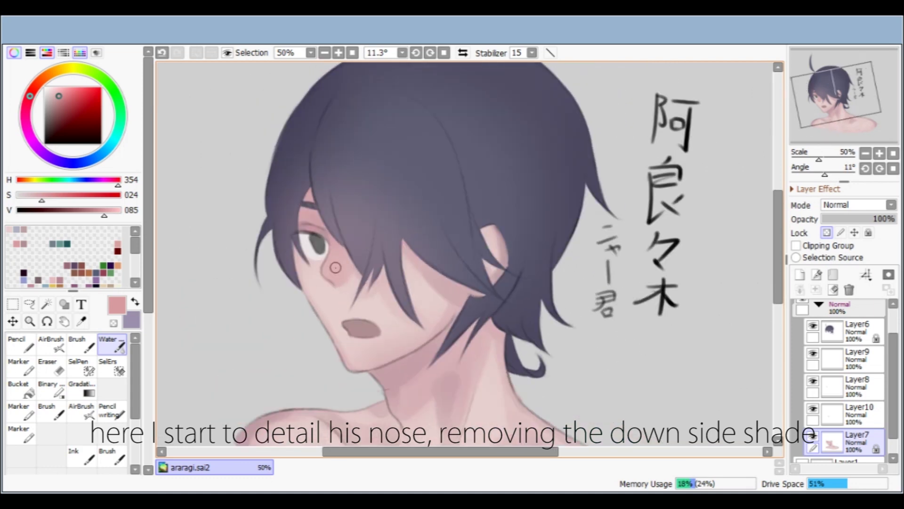
key(Delete)
scroll(332, 308, up, 2)
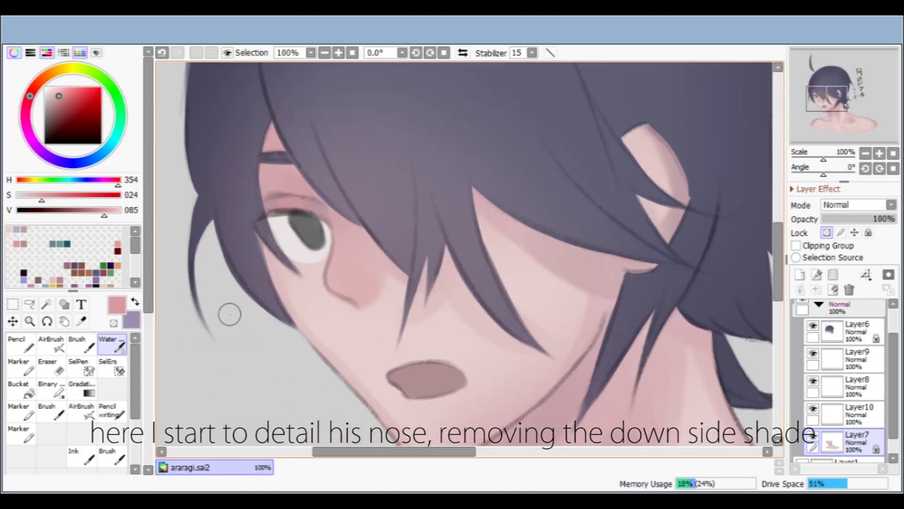
click(31, 372)
alt+click(354, 325)
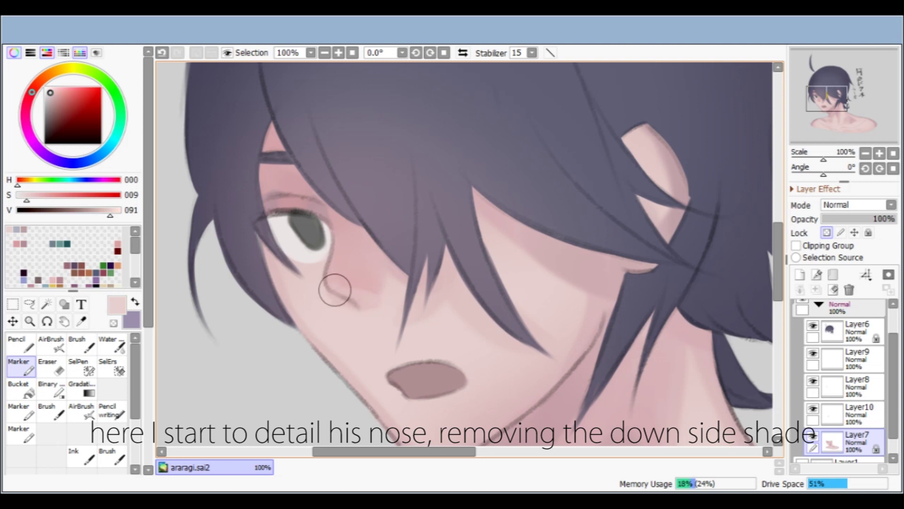
key(minus)
key(End)
key(End)
key(End)
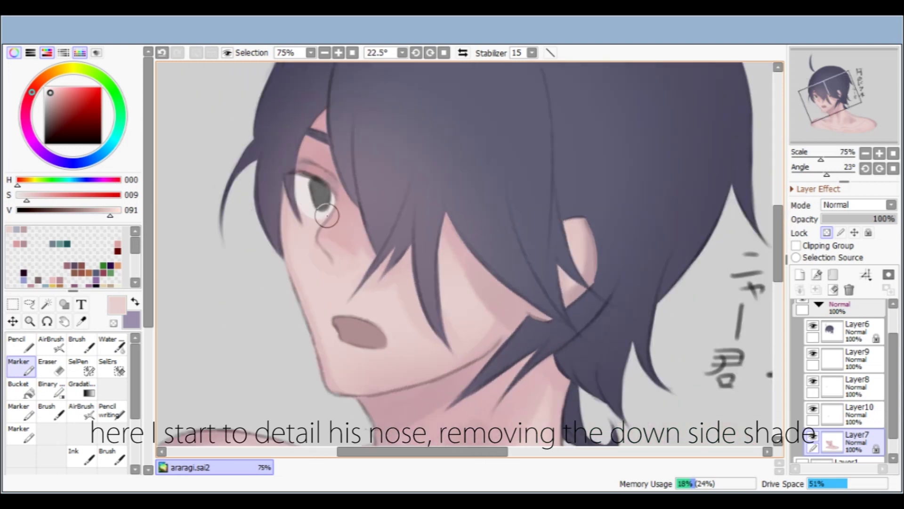
mouse_move(319, 220)
mouse_down()
mouse_move(323, 236)
mouse_move(326, 207)
mouse_move(359, 240)
mouse_up()
- Paint a soft shade below the visible eye with the Marker in greyish mauve (H 354, S 11, V 74)
scroll(360, 239, down, 2)
key(Delete)
key(Delete)
key(Delete)
key(Delete)
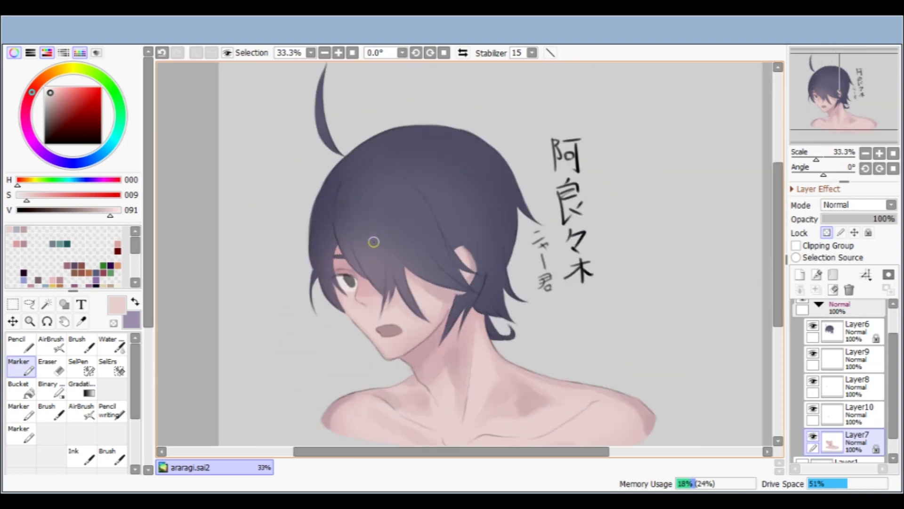
scroll(374, 297, up, 1)
key(plus)
key(plus)
alt+click(359, 226)
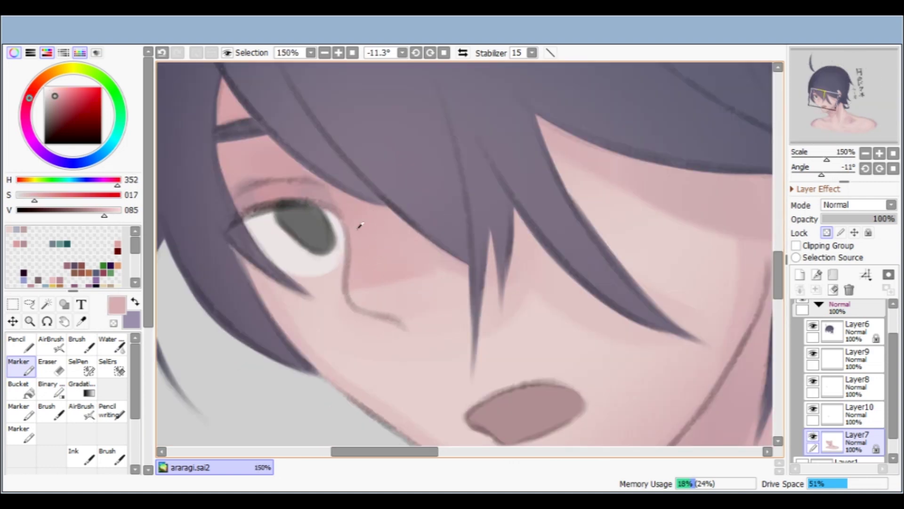
key(Delete)
alt+click(337, 255)
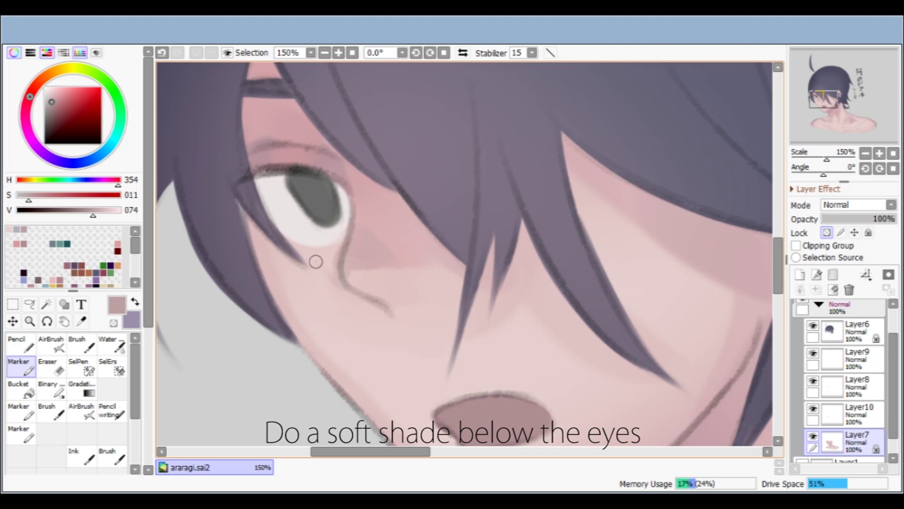
mouse_move(333, 245)
mouse_down()
mouse_move(289, 252)
mouse_move(274, 243)
mouse_up()
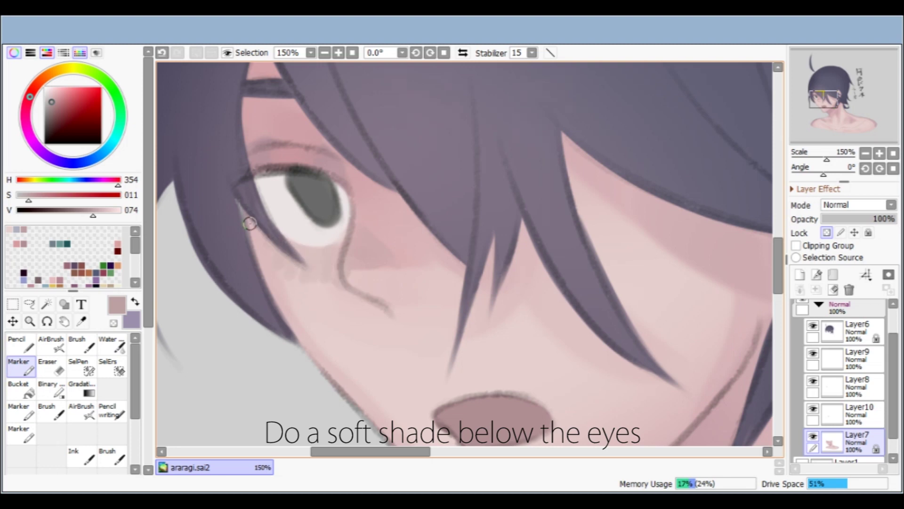
- Blend the new shade below the eye into the surrounding skin with the Water brush
key(End)
key(End)
key(Page_Down)
click(111, 346)
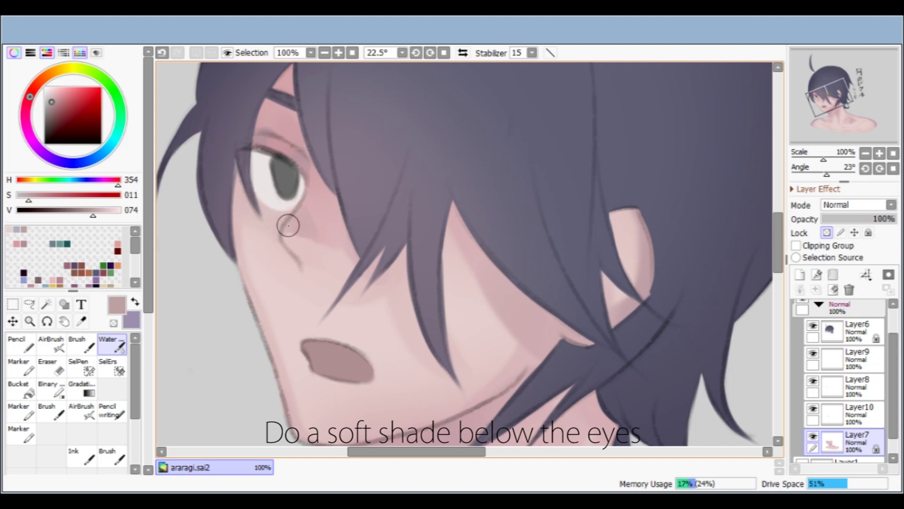
key(Home)
key(ctrl+minus)
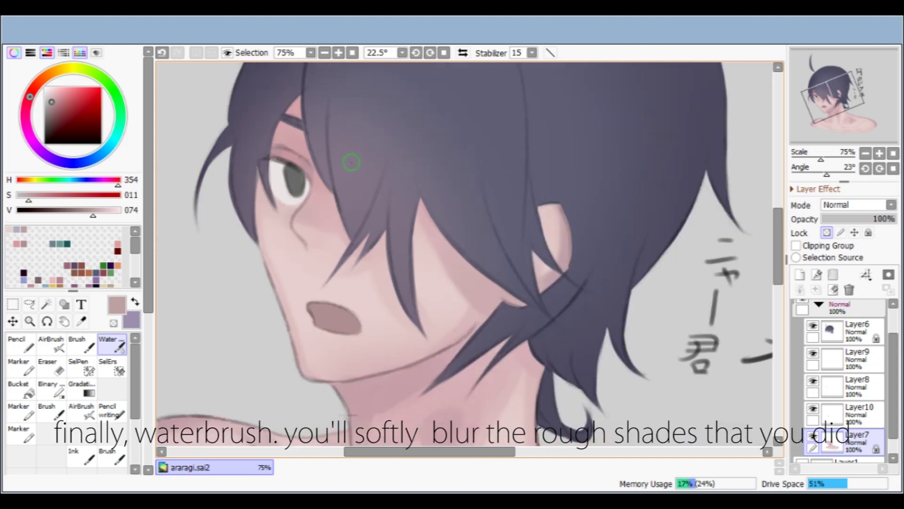
- Soften the rough shadow patches on the neck below the jaw with the Water brush
key(ctrl+minus)
key(ctrl+plus)
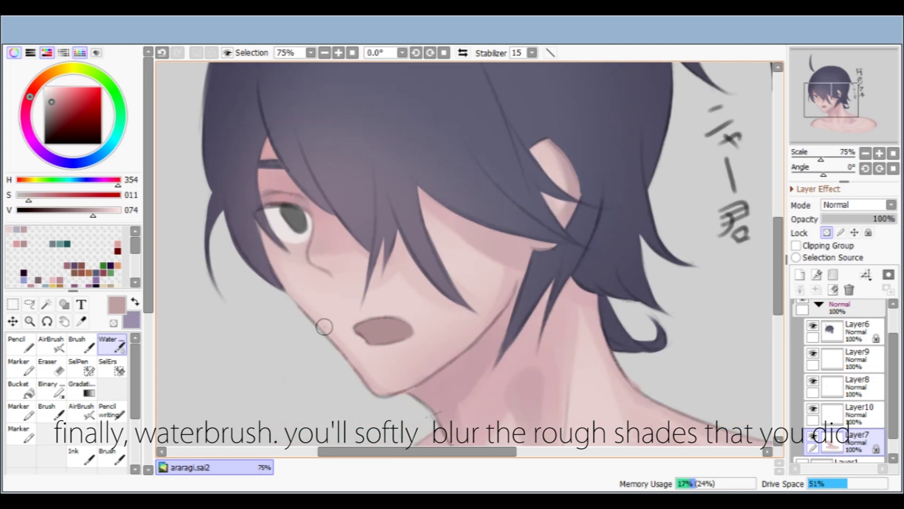
key(End)
drag(426, 274, 368, 188)
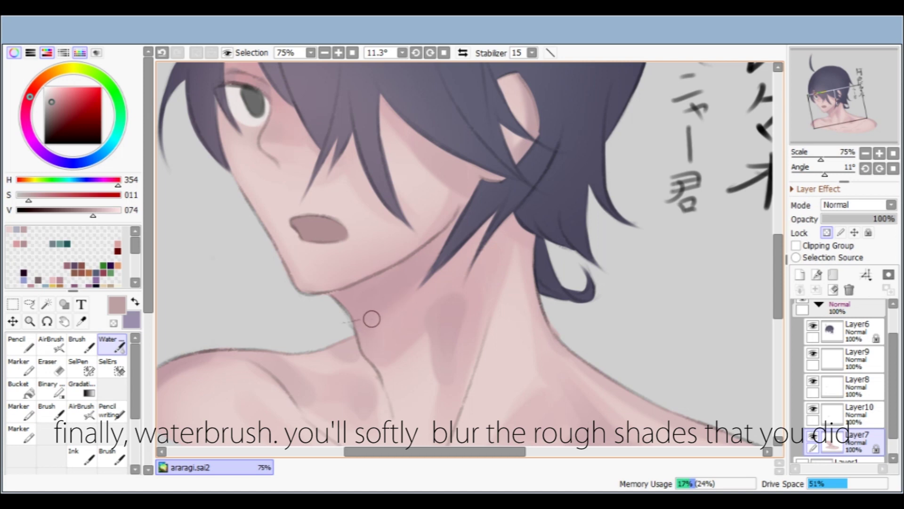
key(ctrl+minus)
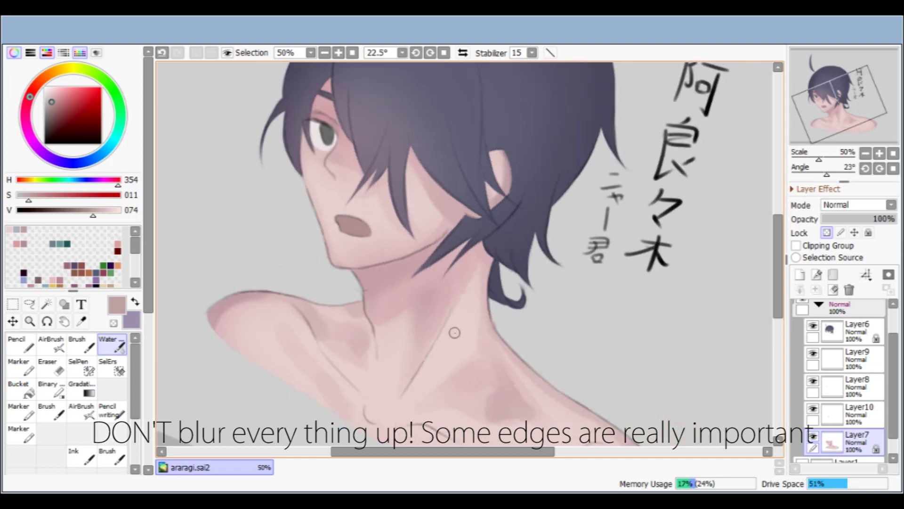
- Enlarge the Water brush and blend the shadows above the collarbones and on the neck
key(bracketright)
key(bracketright)
mouse_move(528, 377)
mouse_down()
mouse_move(513, 404)
mouse_move(562, 402)
mouse_move(492, 403)
mouse_move(504, 394)
mouse_up()
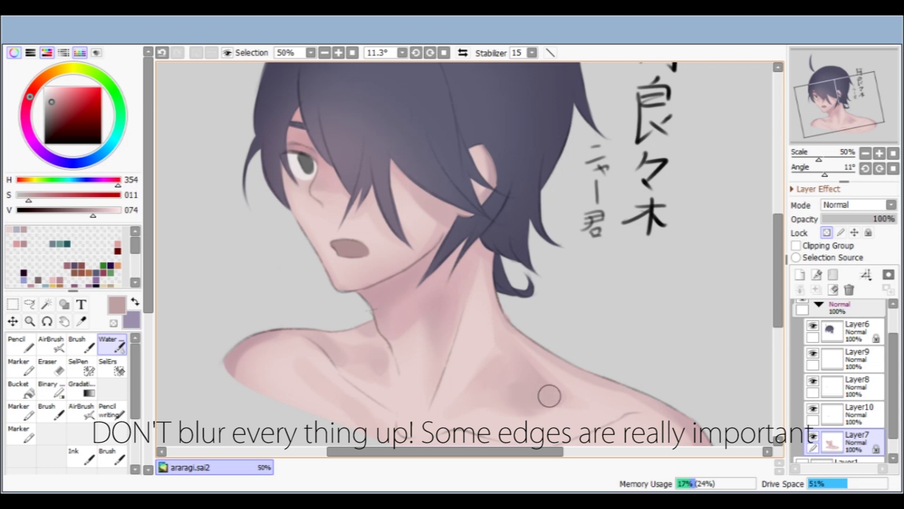
key(Home)
drag(415, 333, 410, 308)
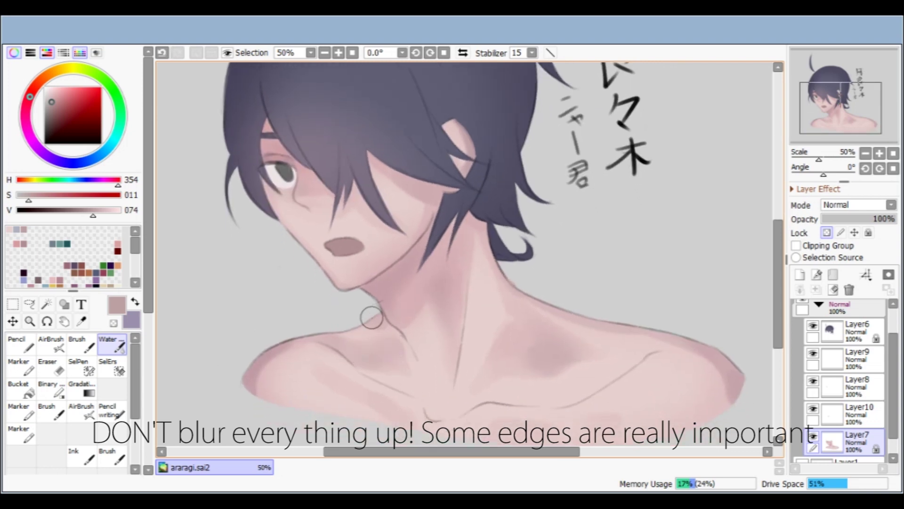
key(End)
scroll(387, 268, down, 4)
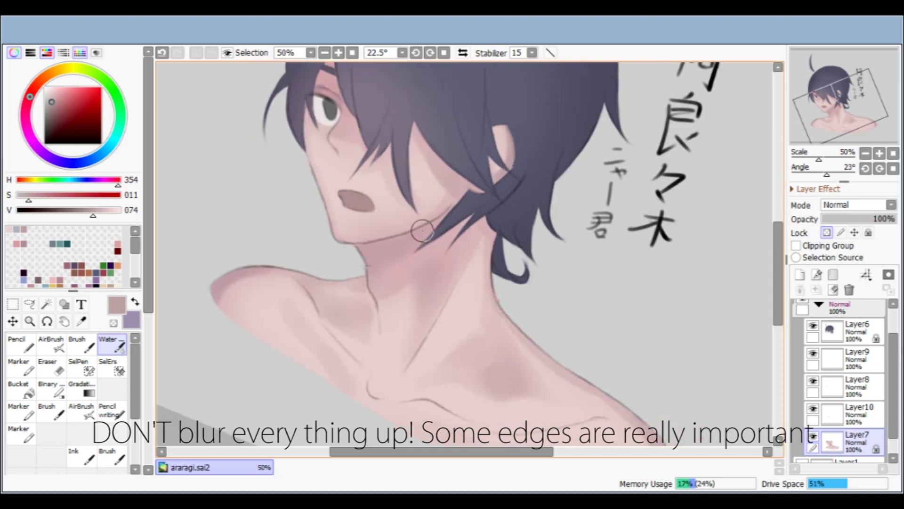
- Add Marker touches of the saturated pink (H 354, S 24, V 85) beside the nose and on the cheek next to the fringe
key(Home)
scroll(433, 226, up, 1)
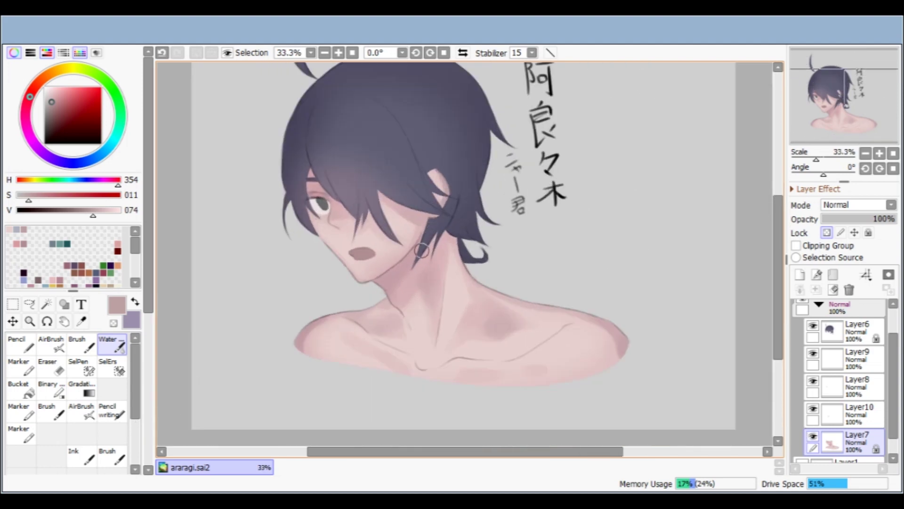
scroll(418, 256, up, 1)
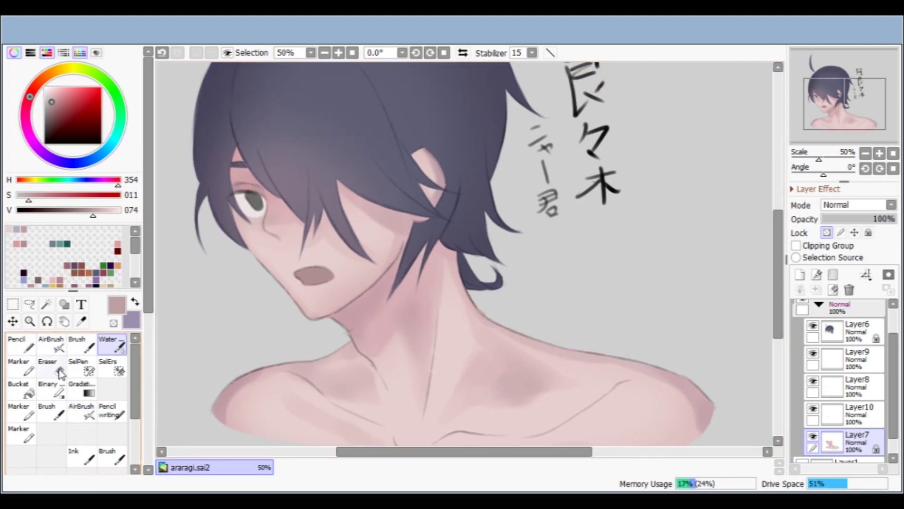
click(18, 366)
scroll(323, 283, up, 1)
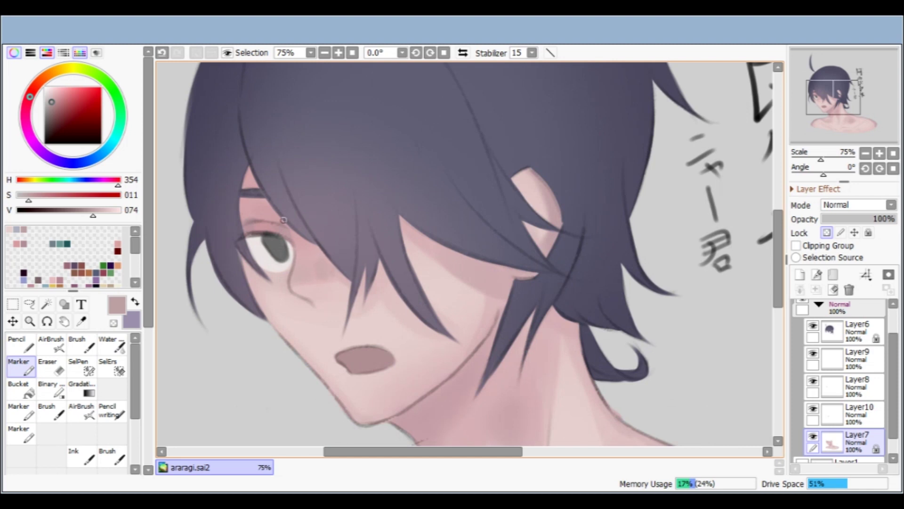
click(19, 242)
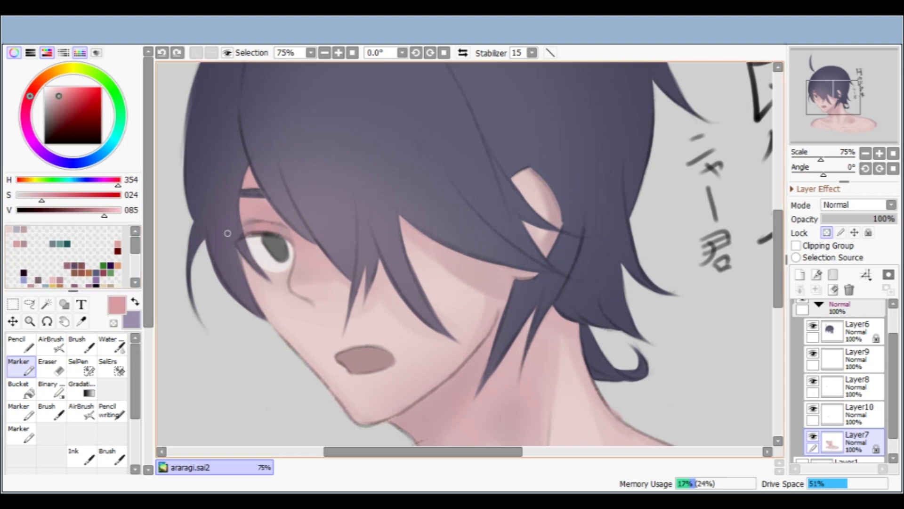
scroll(301, 278, up, 1)
mouse_move(309, 277)
mouse_down()
mouse_move(340, 274)
mouse_move(322, 282)
mouse_move(325, 259)
mouse_move(344, 290)
mouse_up()
scroll(344, 228, down, 1)
key(End)
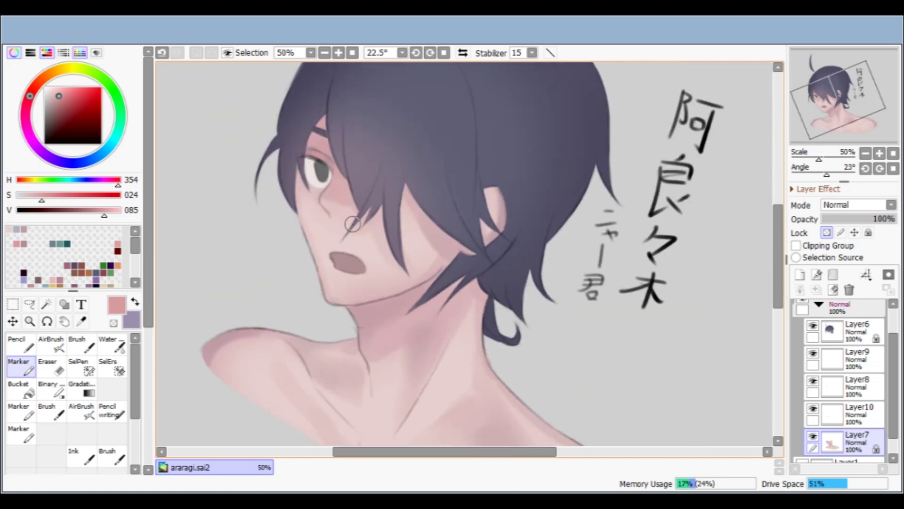
drag(344, 179, 351, 207)
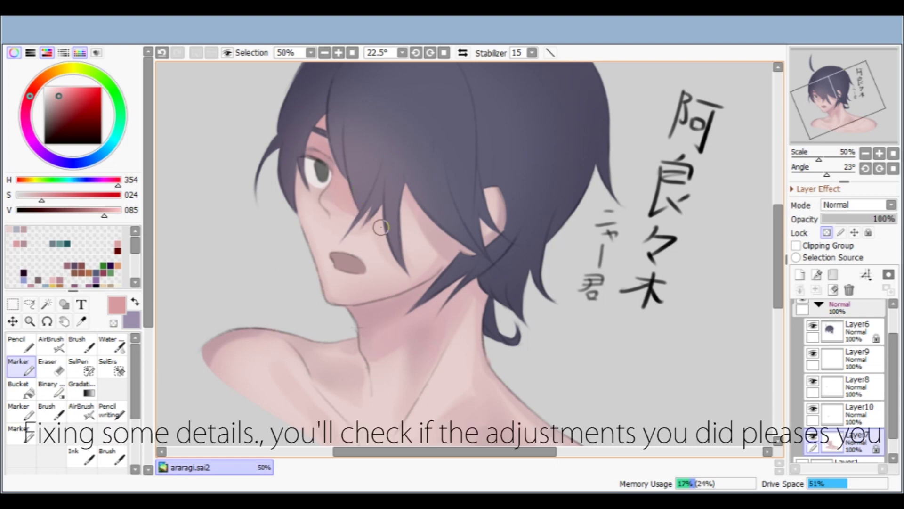
- Tint the skin along the neck muscle line with the saturated pink Marker, starting below the hair
key(Delete)
key(Delete)
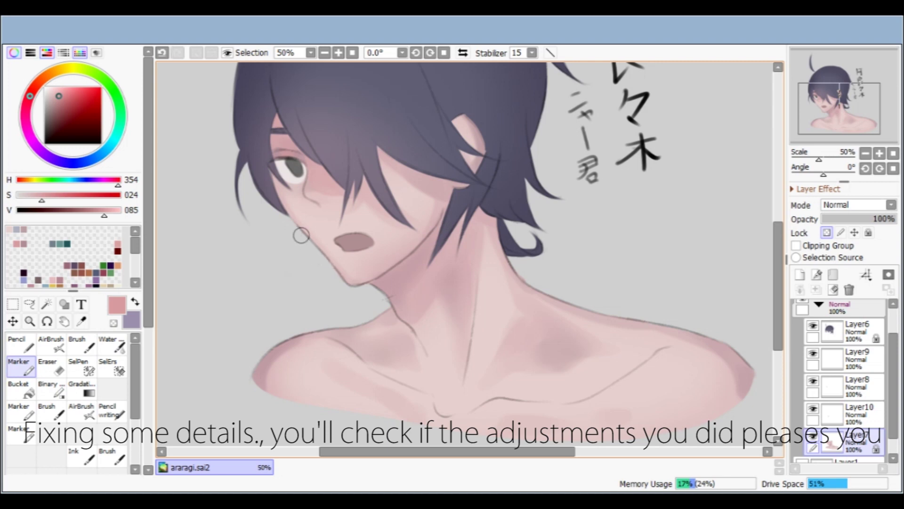
key(ctrl+z)
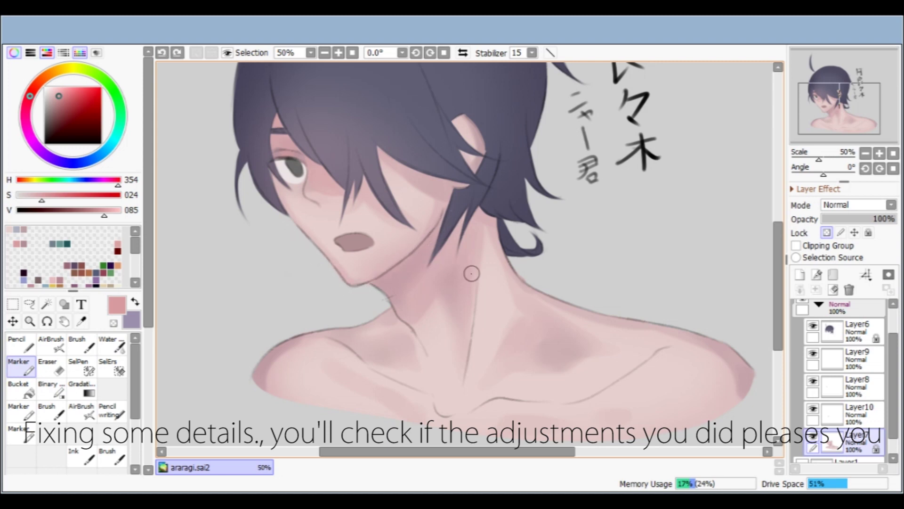
drag(472, 291, 458, 271)
key(ctrl+y)
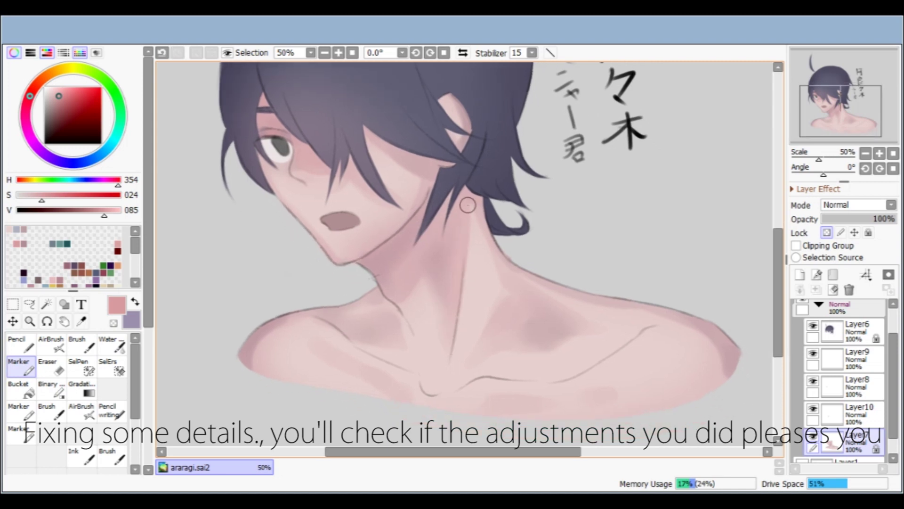
drag(474, 226, 463, 279)
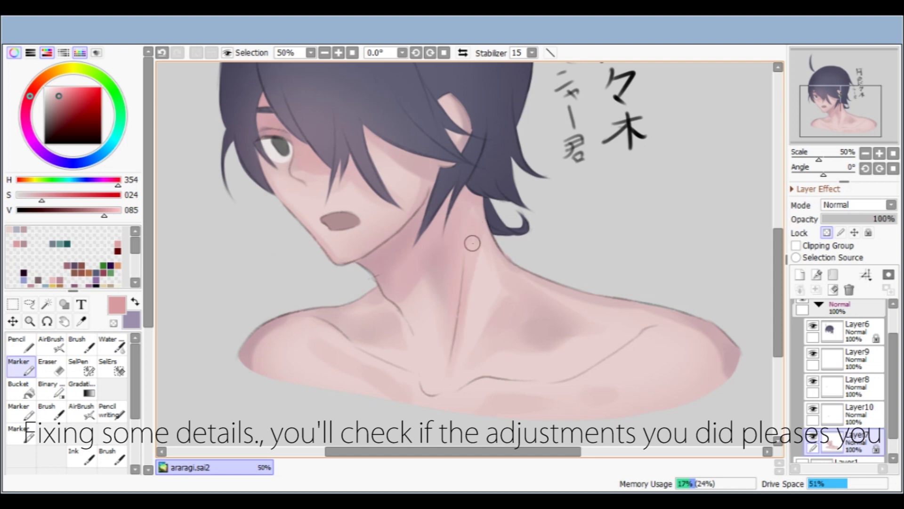
- Work over the pink along the neck muscle line with the Water brush, from the hair down towards the collarbone
click(112, 349)
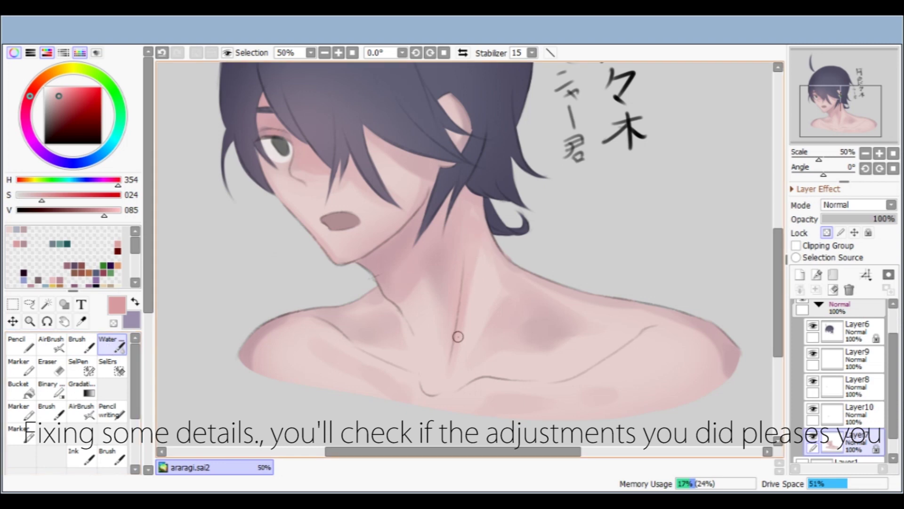
drag(457, 353, 400, 243)
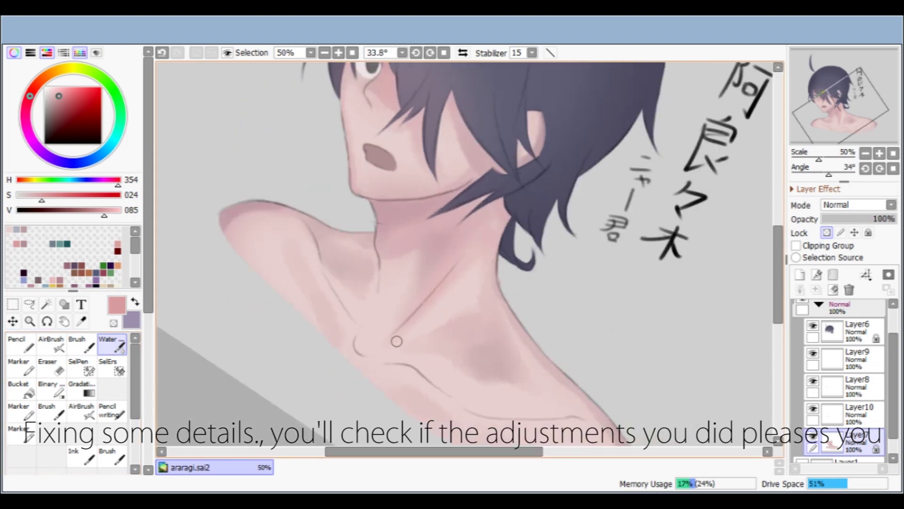
drag(460, 274, 419, 311)
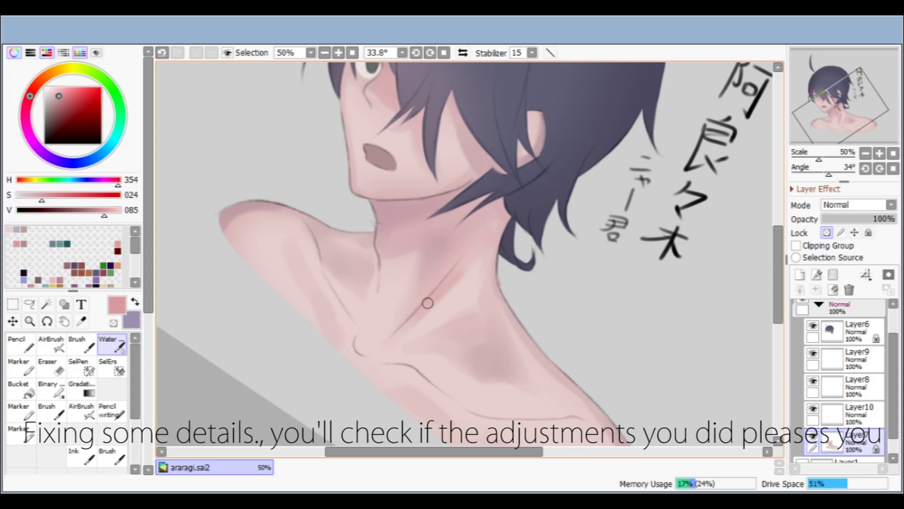
drag(495, 225, 468, 257)
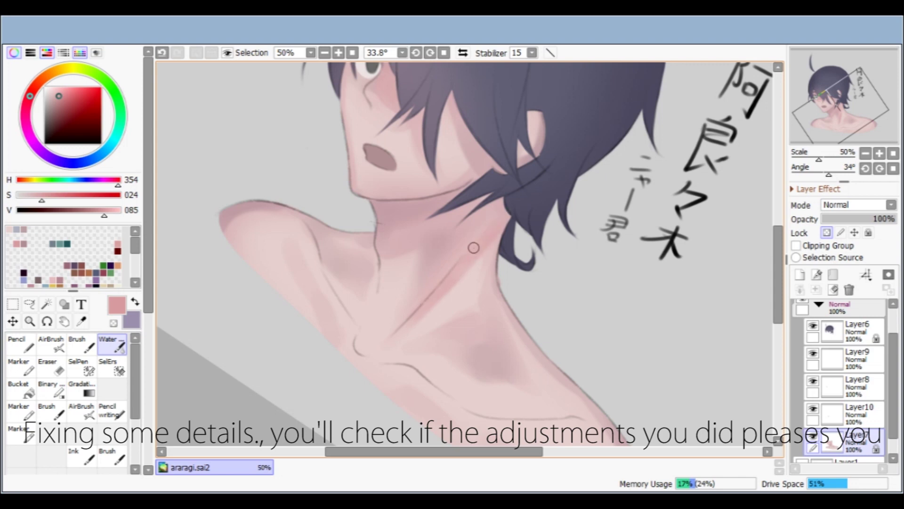
- Choose the greyish mauve (H 354, S 11, V 74) and shade over the pink along the neck muscle line
key(Delete)
click(23, 230)
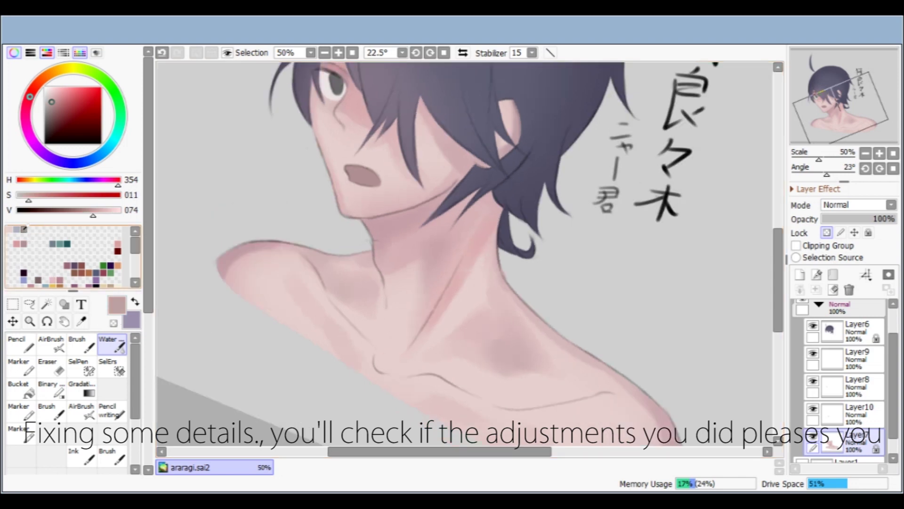
key(ctrl+z)
drag(493, 205, 462, 271)
drag(479, 230, 426, 328)
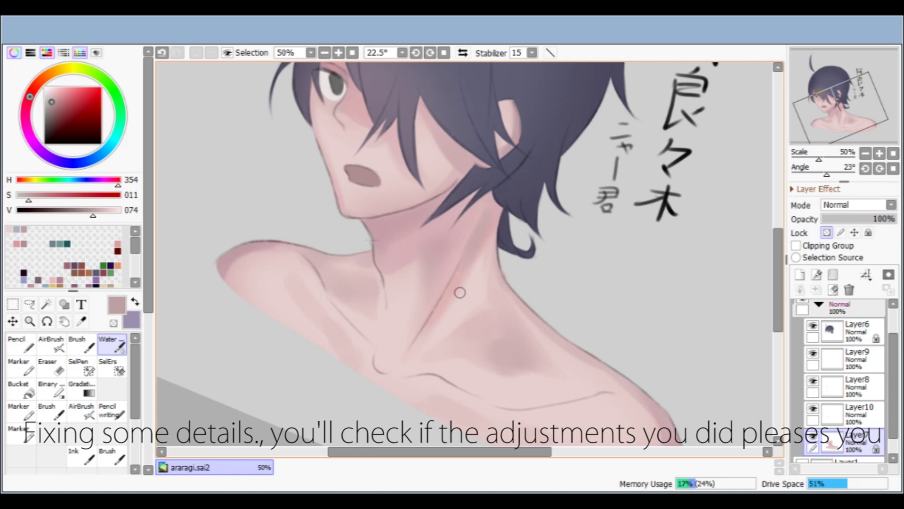
- Deepen the mauve shading on the side of the neck below the hair and in the throat shadow
key(Delete)
key(Delete)
scroll(490, 166, down, 2)
drag(484, 186, 457, 271)
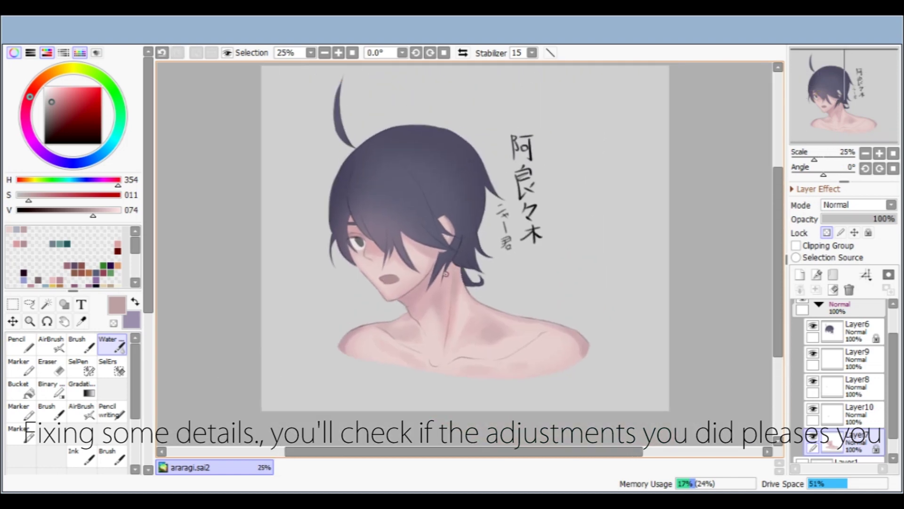
key(End)
key(Delete)
scroll(435, 317, up, 2)
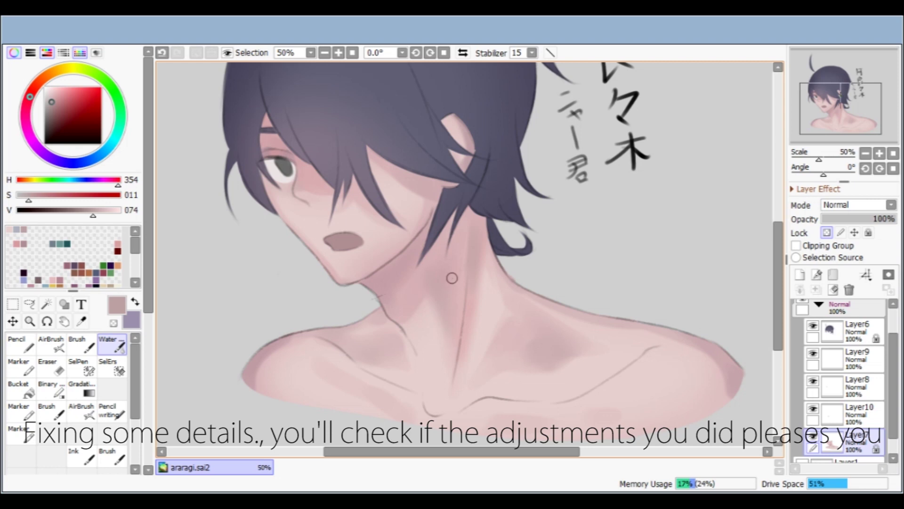
- Undo the last neck shading stroke and rework the mauve shadow with the Water brush on the throat and below the hair
key(ctrl+z)
drag(442, 291, 451, 353)
mouse_move(460, 198)
mouse_down()
mouse_move(406, 229)
mouse_move(426, 259)
mouse_up()
key(Delete)
key(Delete)
key(Delete)
key(ctrl+z)
mouse_move(435, 190)
mouse_down()
mouse_move(390, 256)
mouse_move(417, 234)
mouse_move(375, 280)
mouse_move(417, 249)
mouse_move(360, 289)
mouse_move(433, 221)
mouse_up()
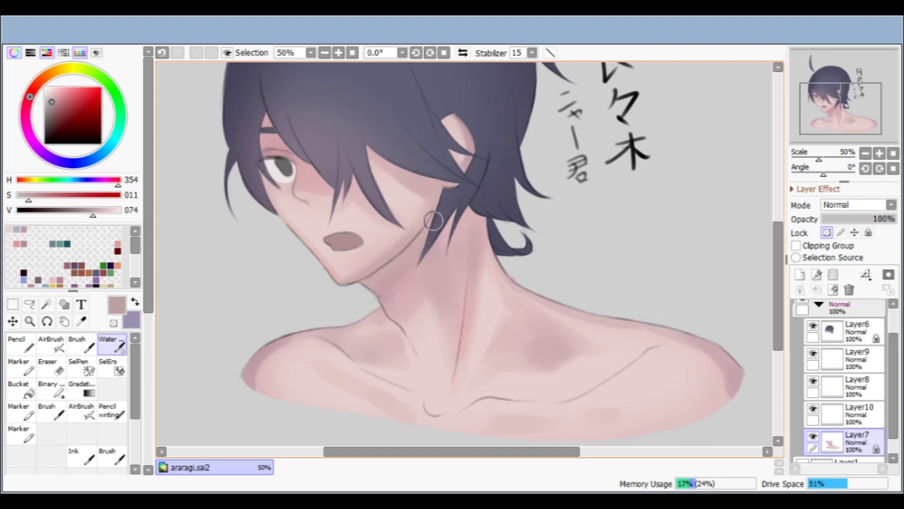
key(ctrl+z)
- Choose the blue-grey (H 233, S 7, V 75) and paint Marker accents under the jaw and down the neck beside the muscle line
click(17, 229)
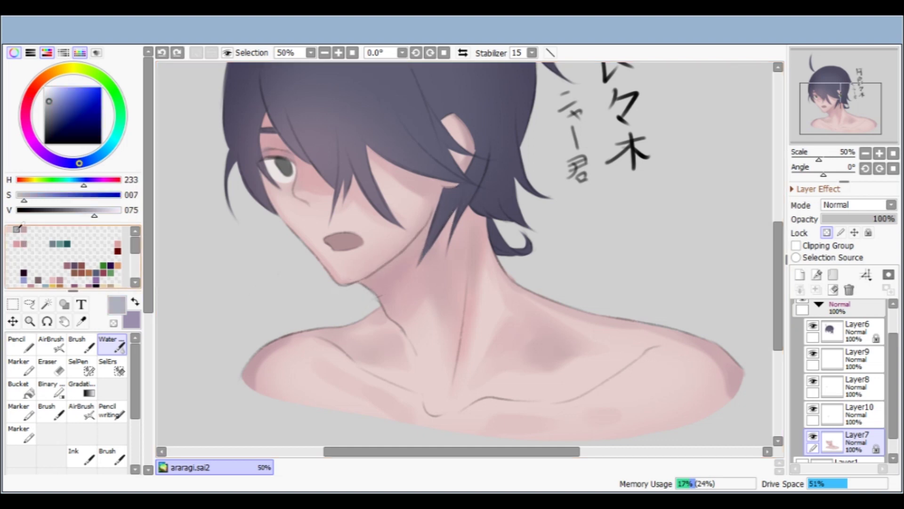
drag(390, 274, 399, 264)
key(ctrl+z)
click(19, 366)
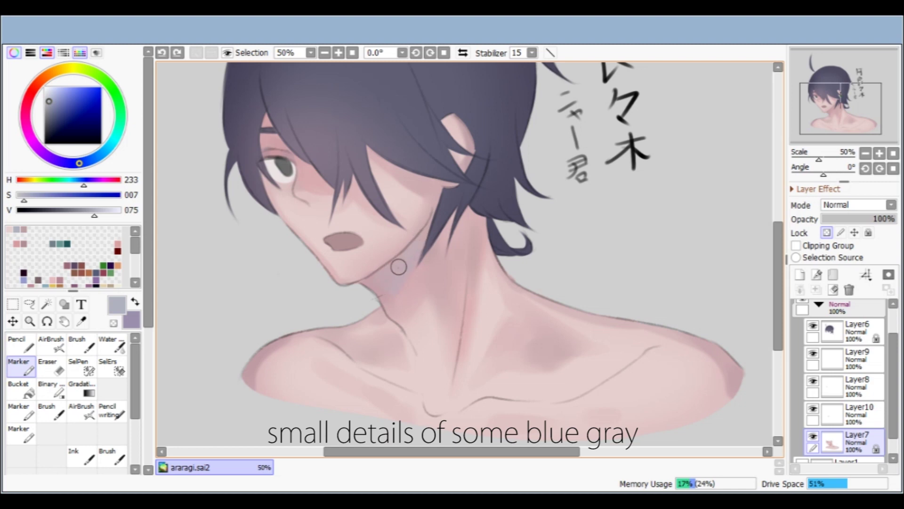
scroll(442, 203, down, 2)
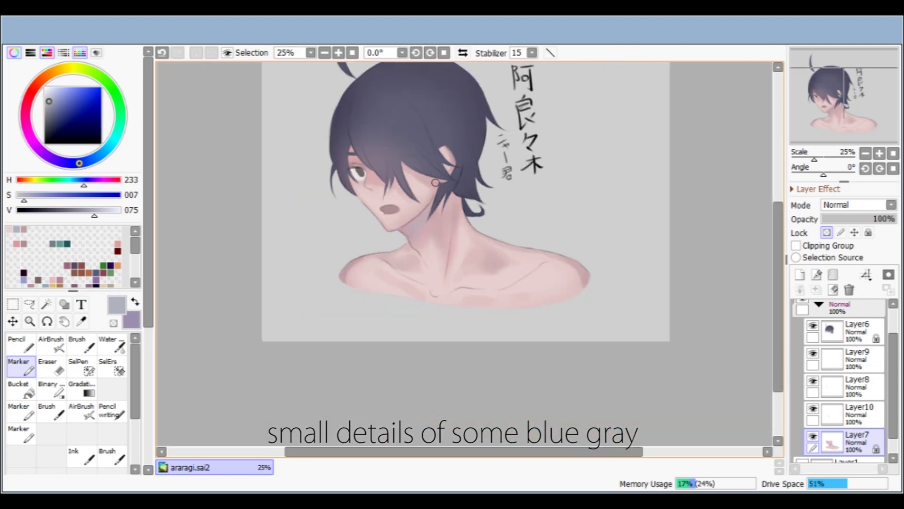
scroll(438, 230, up, 4)
drag(438, 230, 443, 305)
drag(445, 214, 439, 302)
drag(431, 222, 436, 329)
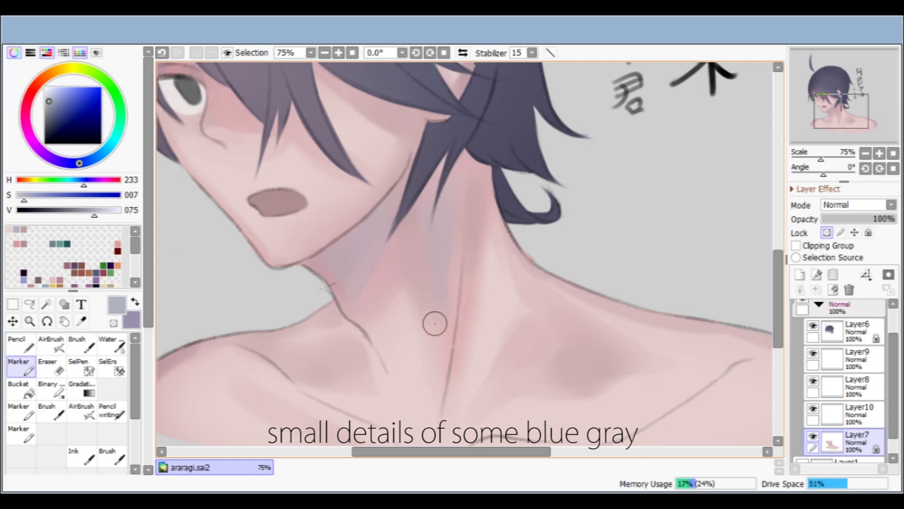
- Blend the blue-grey streak down the neck with the Water brush
click(112, 347)
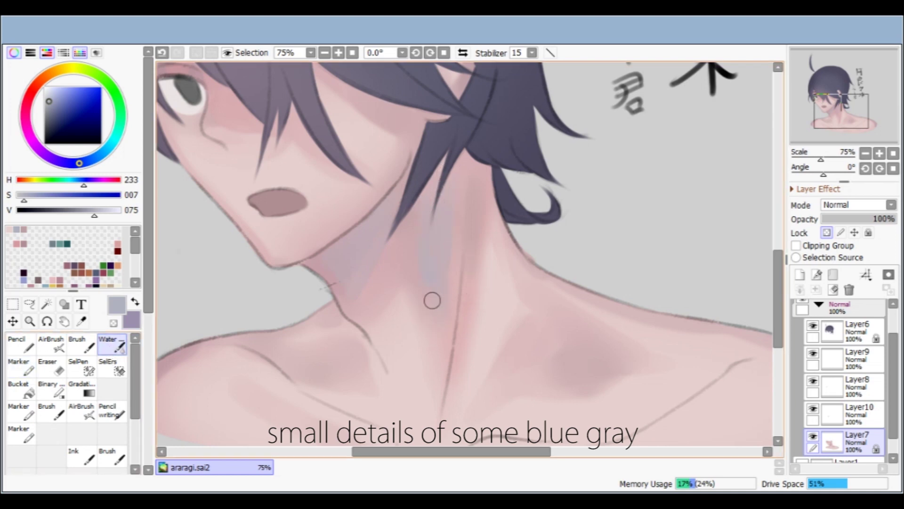
key(ctrl+z)
drag(426, 211, 430, 344)
scroll(408, 184, down, 4)
drag(429, 142, 433, 195)
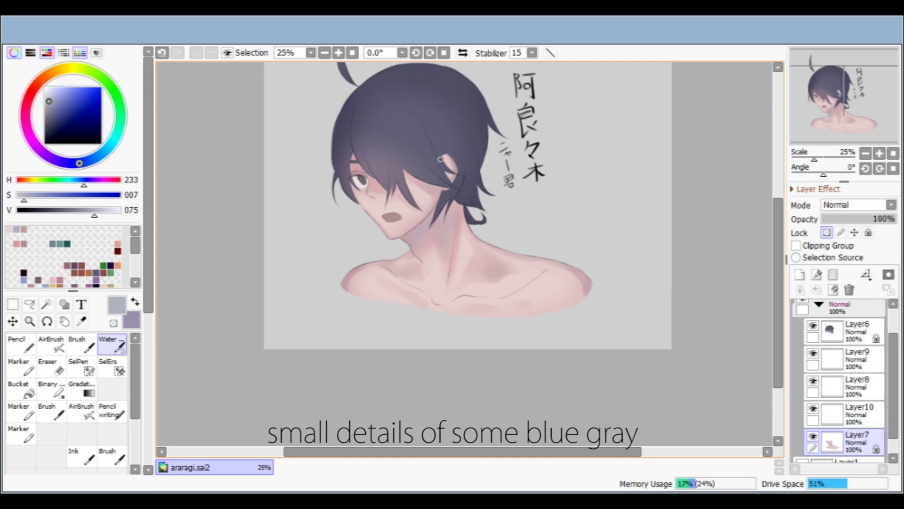
- Touch the skin beside the visible eyebrow with the blue-grey Marker
scroll(381, 245, up, 3)
key(Delete)
drag(345, 127, 351, 176)
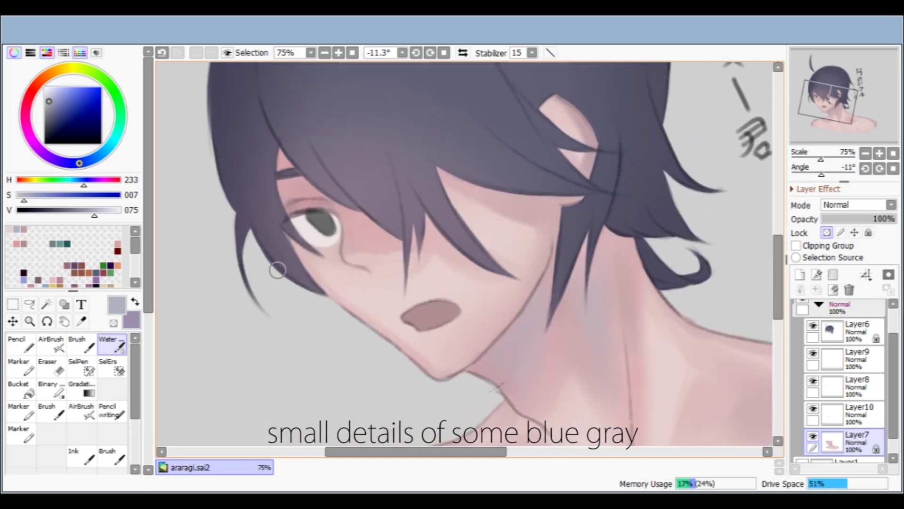
scroll(312, 250, up, 1)
click(19, 365)
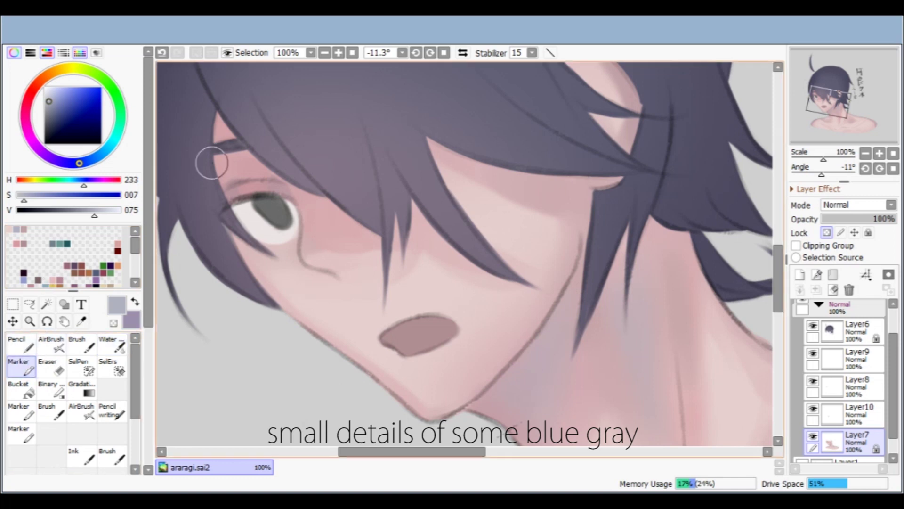
drag(228, 159, 229, 164)
- Work blue-grey Marker into the skin at the inner side of the visible eye and soften it with the Water brush
scroll(290, 194, down, 2)
key(End)
key(End)
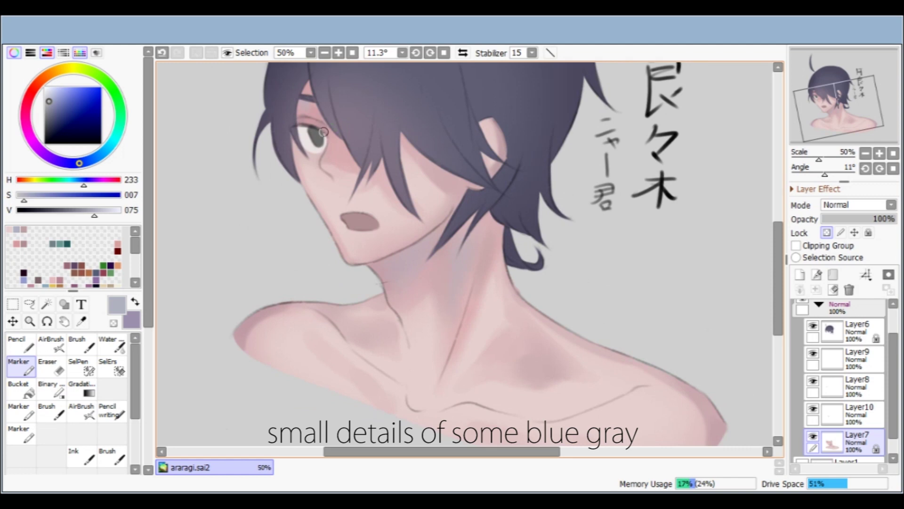
key(End)
key(End)
drag(384, 96, 359, 180)
scroll(359, 182, up, 2)
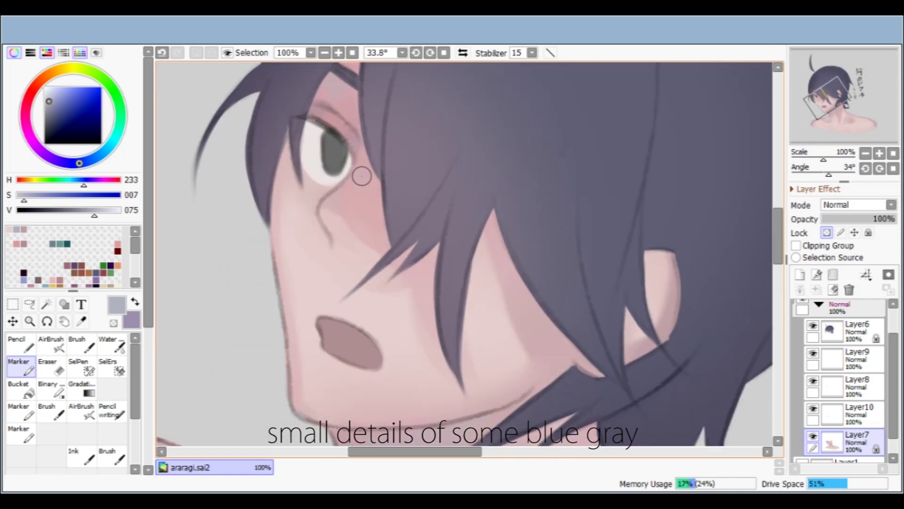
click(112, 347)
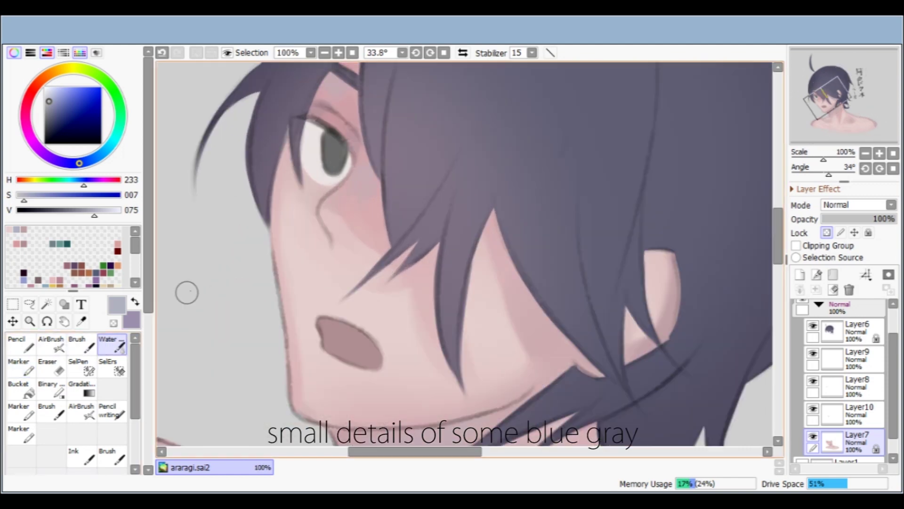
scroll(363, 233, down, 3)
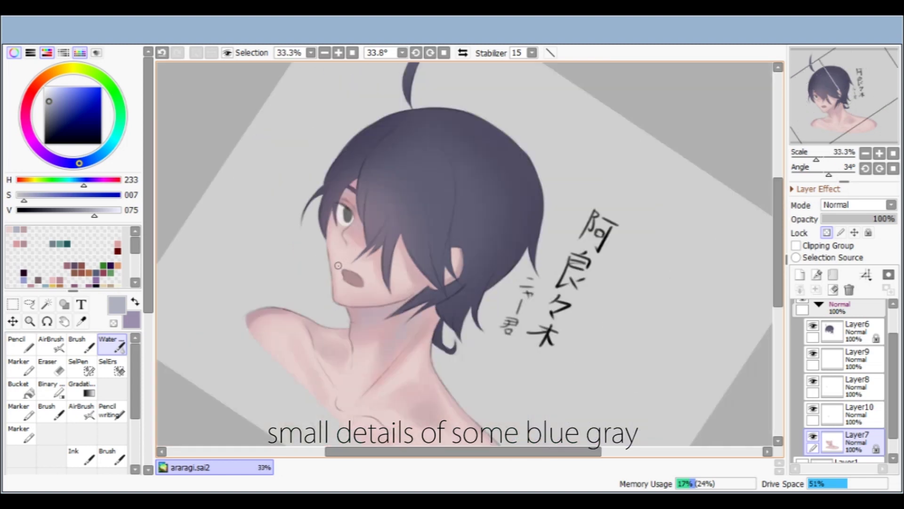
- Brush blue-grey touches with the Water brush onto the base of the neck, the hollows above the collarbones and the shoulder edge
key(Delete)
key(Delete)
drag(421, 277, 405, 251)
key(Delete)
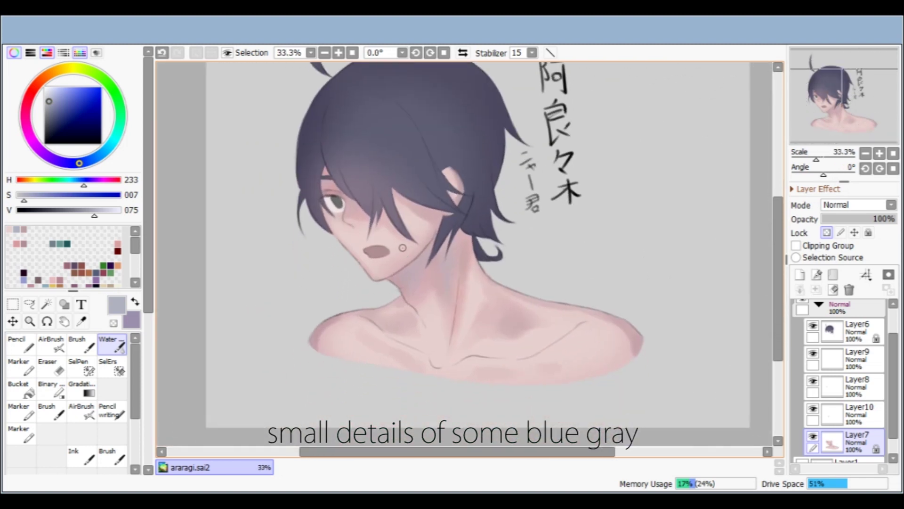
scroll(394, 278, up, 1)
mouse_move(377, 308)
mouse_down()
mouse_move(347, 293)
mouse_move(366, 281)
mouse_move(347, 265)
mouse_up()
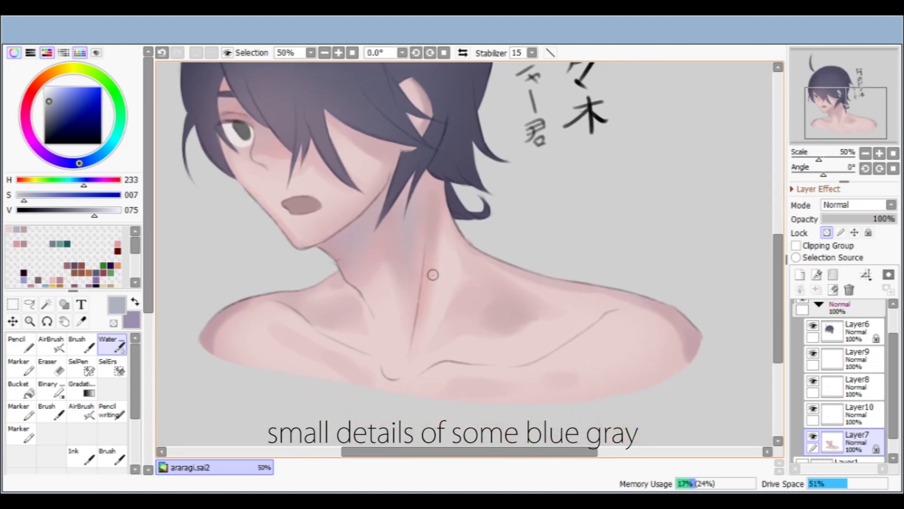
drag(455, 258, 461, 276)
drag(391, 293, 359, 289)
mouse_move(271, 297)
mouse_down()
mouse_move(274, 306)
mouse_move(288, 303)
mouse_up()
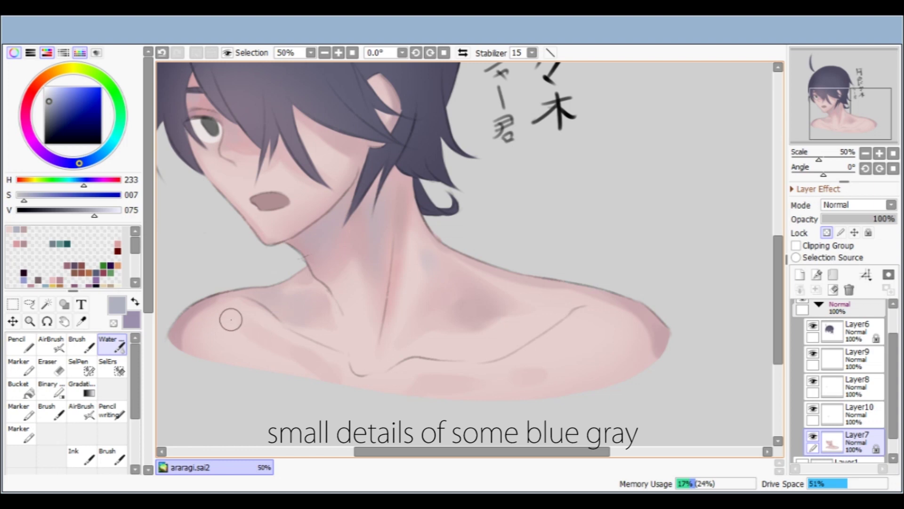
scroll(228, 286, right, 1)
drag(228, 286, 217, 283)
drag(296, 274, 327, 299)
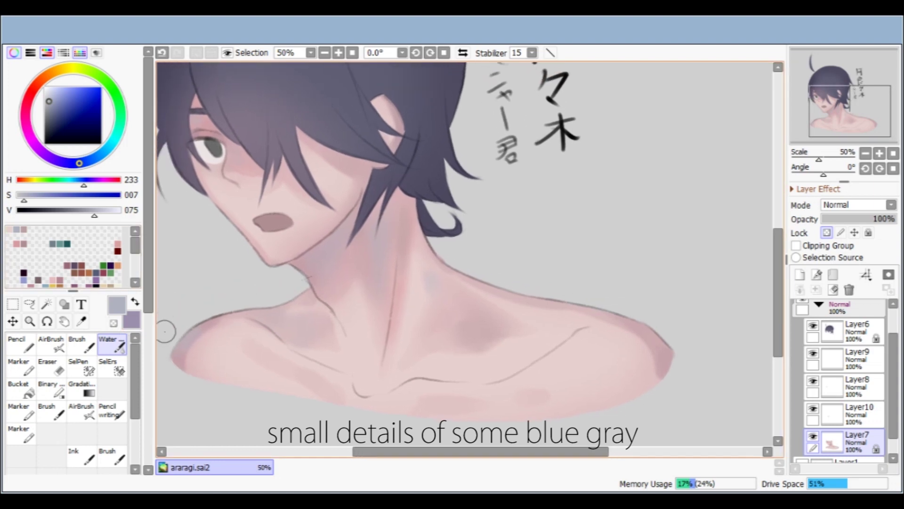
- Shade the hollow above the far collarbone in greyish mauve (H 354, S 11, V 74), softening it with a skin pink picked nearby
click(23, 230)
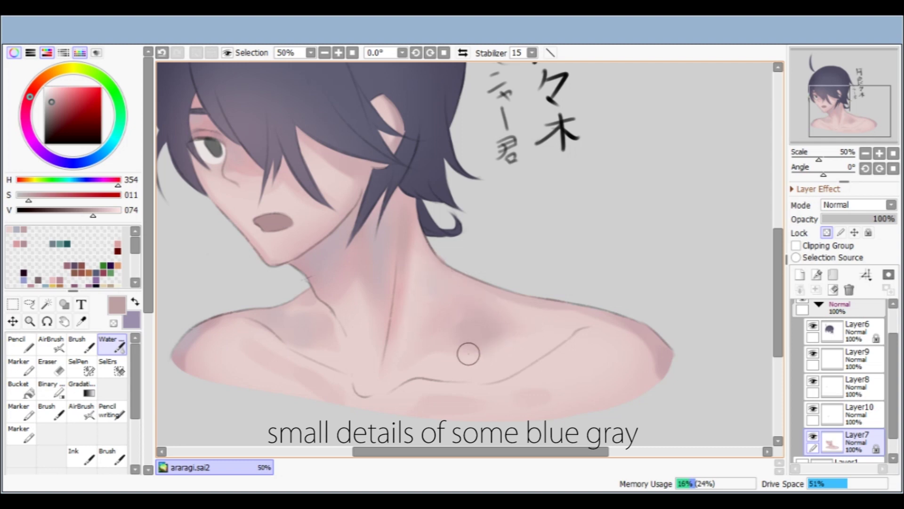
mouse_move(467, 312)
mouse_down()
mouse_move(482, 316)
mouse_move(467, 319)
mouse_move(462, 335)
mouse_move(542, 329)
mouse_up()
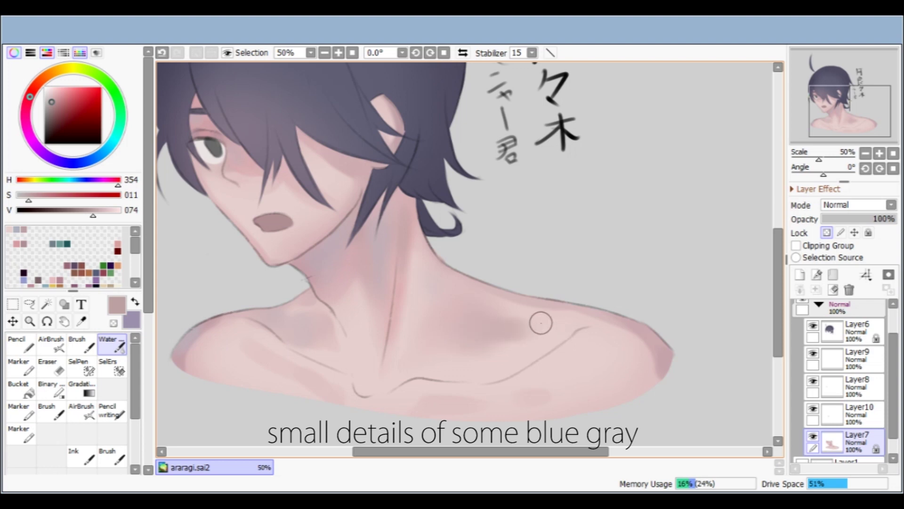
alt+click(466, 308)
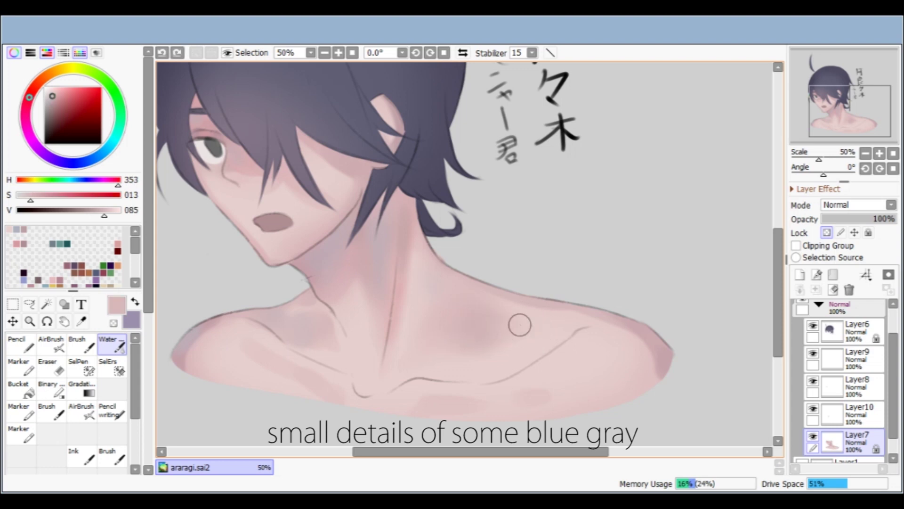
drag(553, 327, 520, 311)
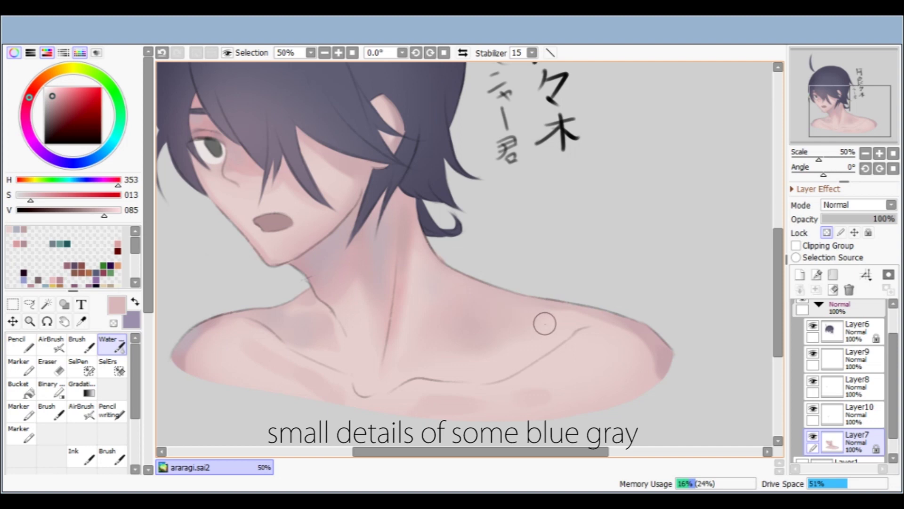
- Examine the neck and shoulder shading at several zoom levels and canvas rotations
scroll(497, 351, down, 1)
key(End)
key(End)
key(End)
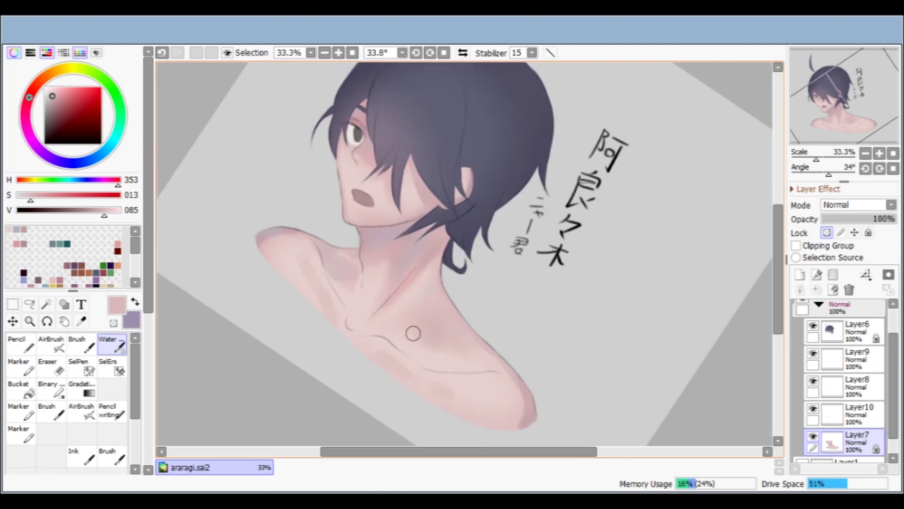
key(Delete)
key(Delete)
key(Delete)
scroll(367, 333, up, 2)
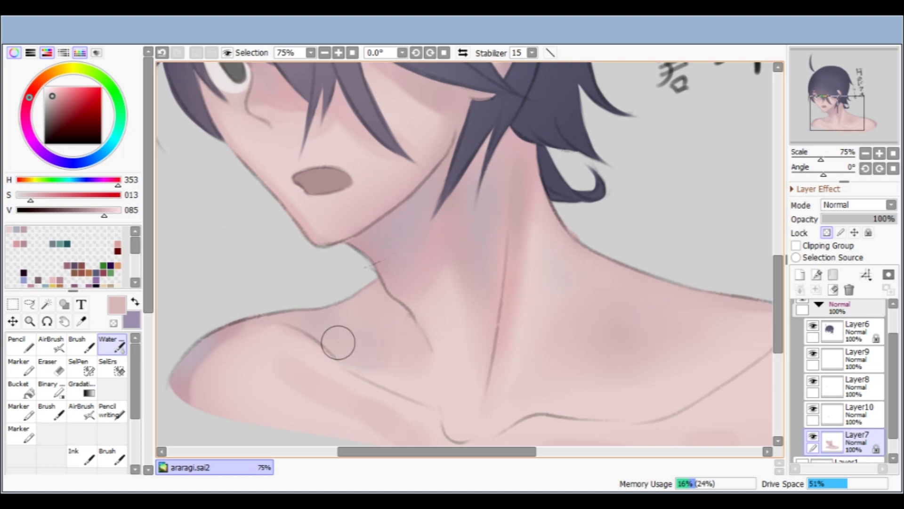
scroll(383, 335, down, 3)
key(Delete)
scroll(467, 308, up, 2)
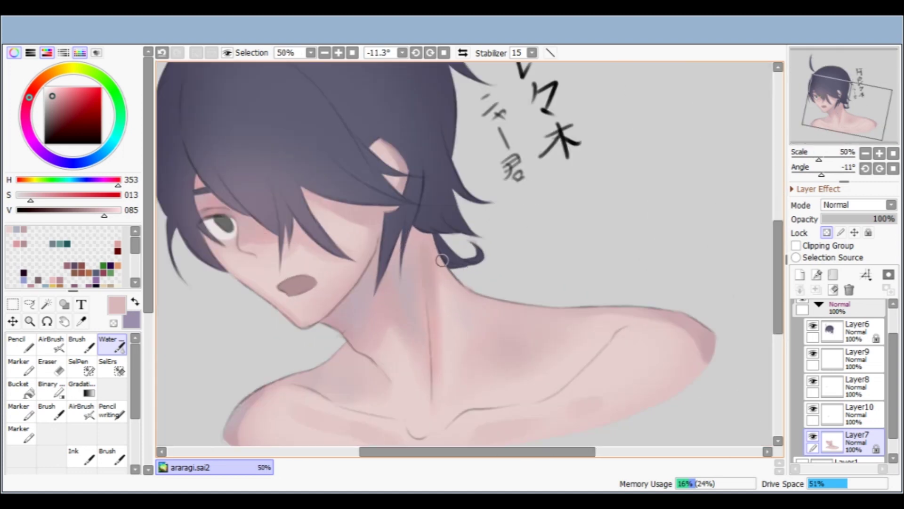
key(End)
key(End)
- Choose the greyish mauve (H 354, S 11, V 74) and shade the far collarbone hollow and the side of the neck
click(24, 230)
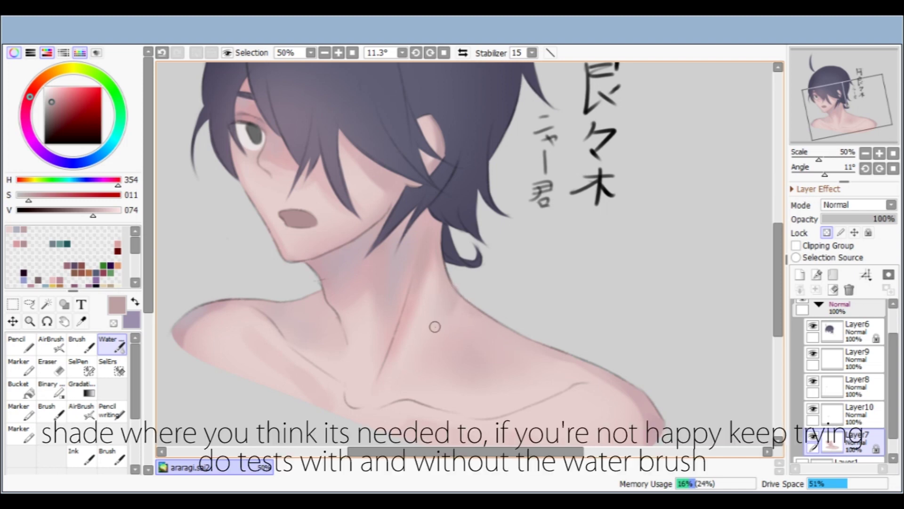
scroll(489, 223, down, 1)
key(Delete)
key(Delete)
key(Delete)
key(Delete)
key(Delete)
key(Delete)
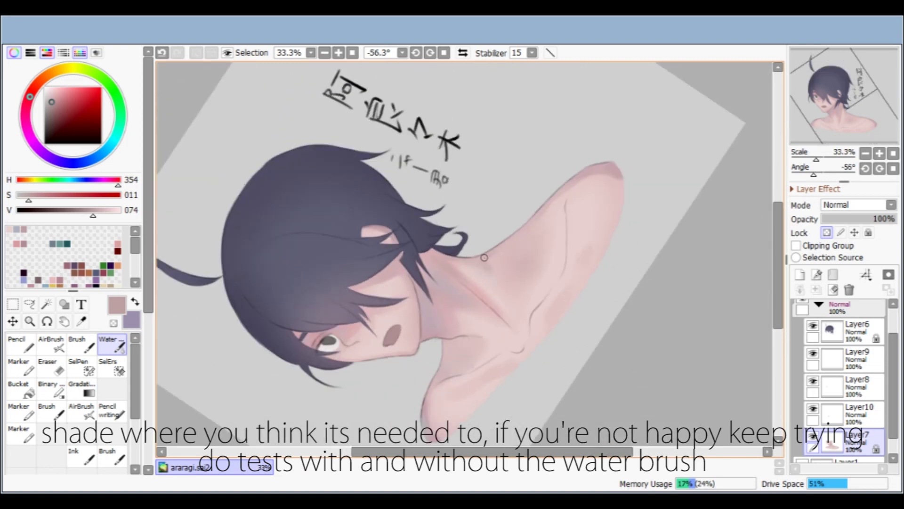
key(End)
key(End)
key(End)
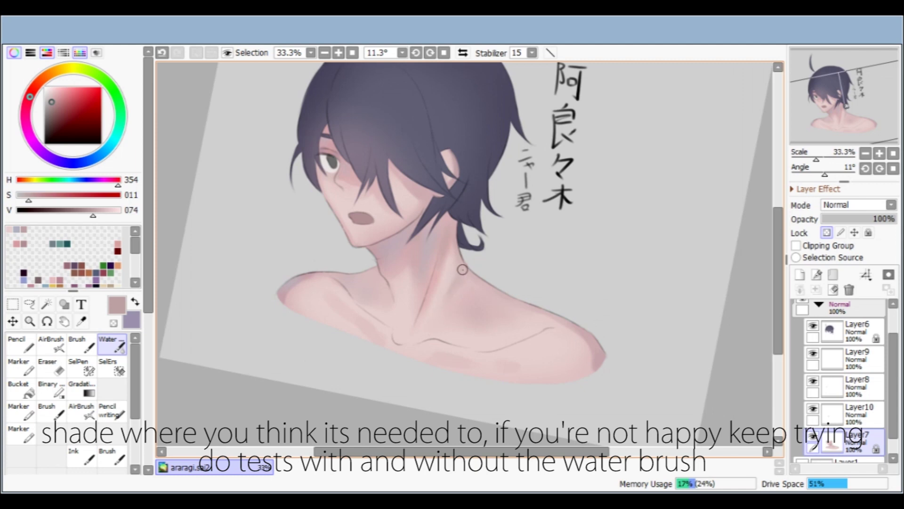
key(ctrl+z)
mouse_move(462, 277)
mouse_down()
mouse_move(437, 314)
mouse_move(448, 297)
mouse_up()
- Shade along the upper edge of the far shoulder in greyish mauve with the Water brush, from the neck to the arm
key(End)
key(End)
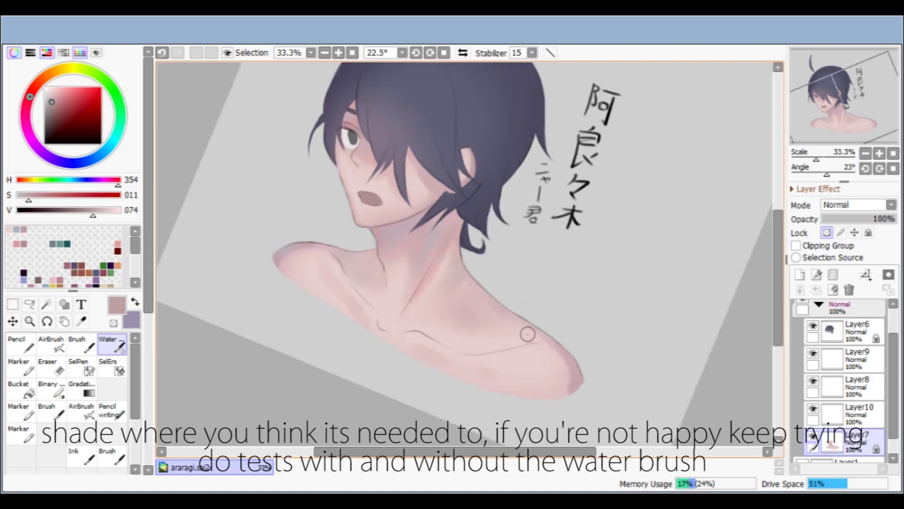
drag(487, 322, 512, 367)
key(ctrl+z)
drag(466, 292, 521, 388)
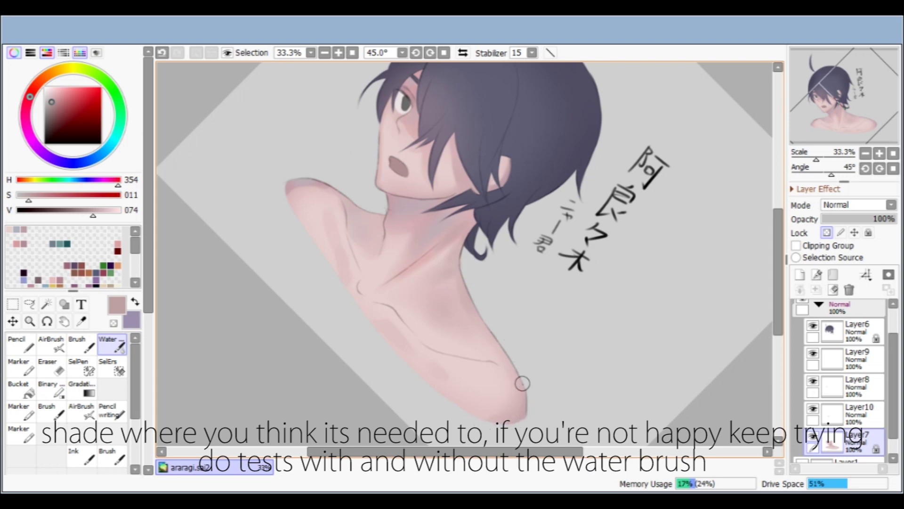
key(Delete)
key(Delete)
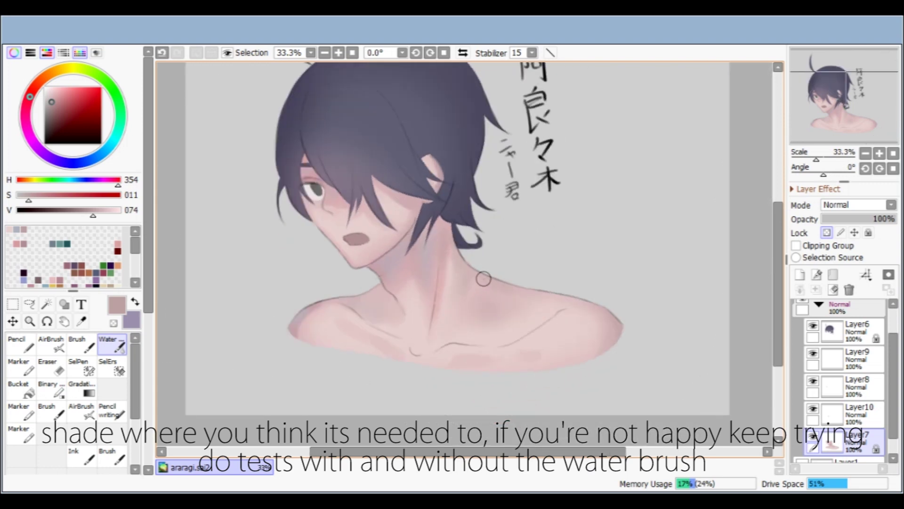
key(Page_Up)
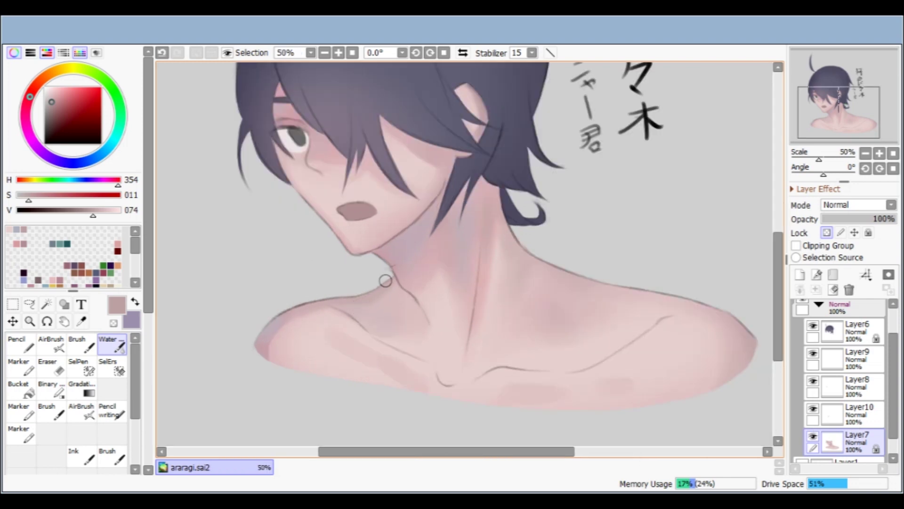
- Try shading the notch between the collarbones in greyish mauve with the Water brush
drag(355, 334, 362, 334)
key(Delete)
key(ctrl+z)
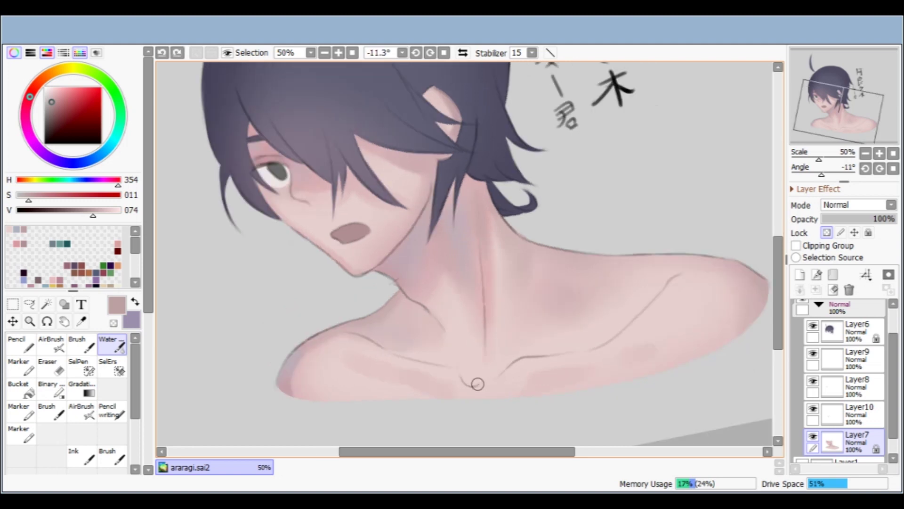
drag(465, 369, 473, 377)
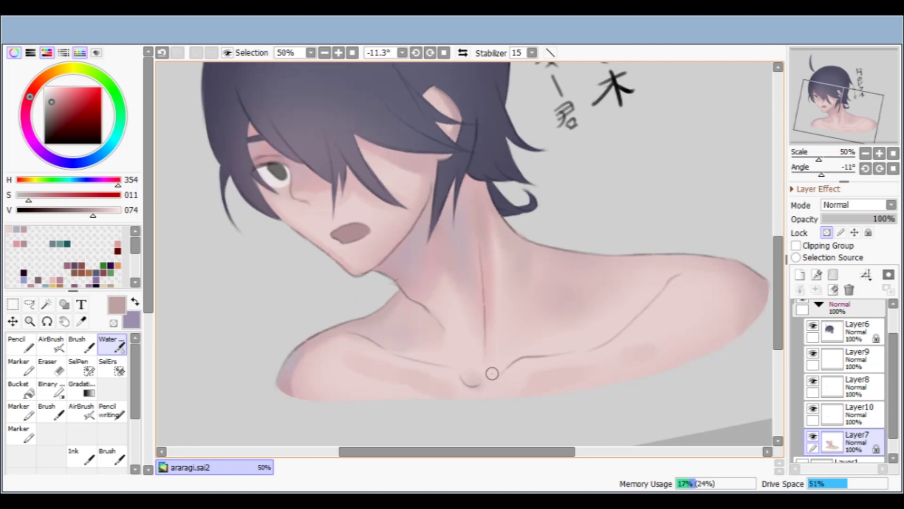
key(Delete)
- Try shading the notch between the collarbones in pink (H 354, S 24, V 85) with the Water brush
click(17, 243)
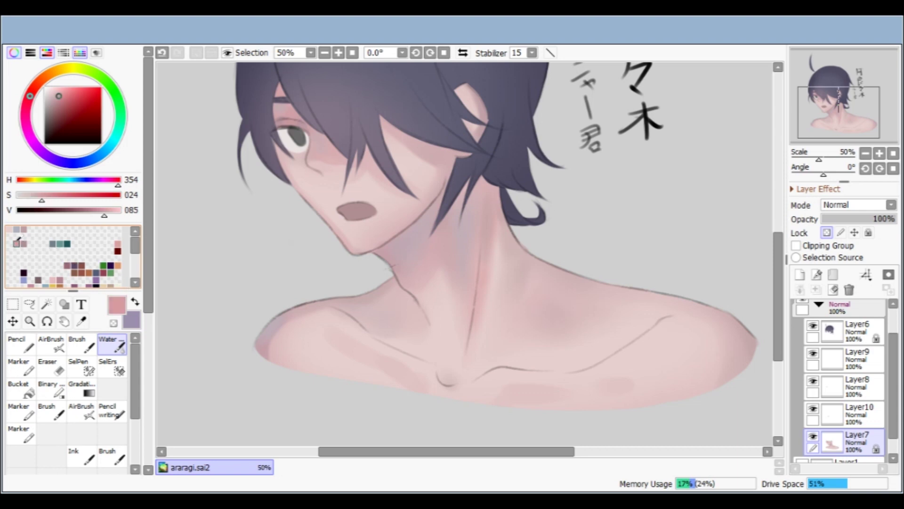
key(ctrl+z)
mouse_move(435, 366)
mouse_down()
mouse_move(447, 382)
mouse_move(434, 366)
mouse_move(465, 376)
mouse_up()
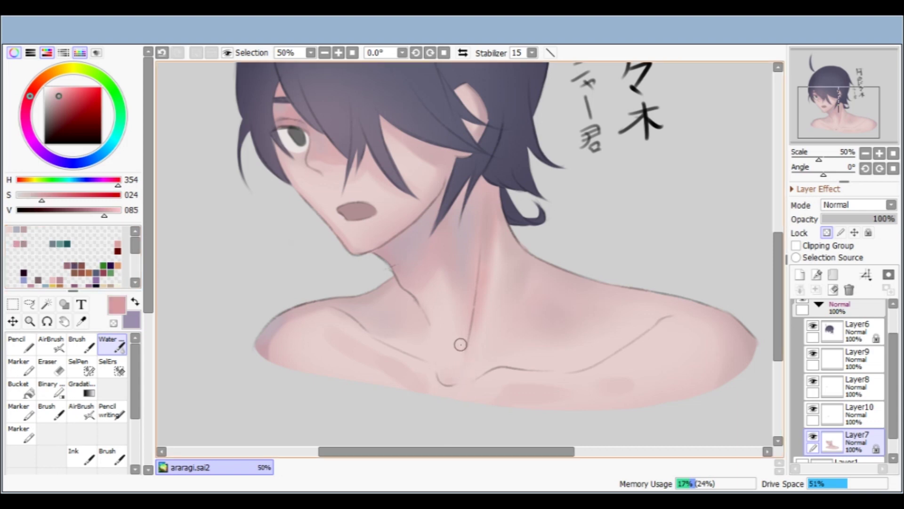
key(ctrl+z)
key(ctrl+y)
key(ctrl+z)
- Shade the chest below the collarbone under the chin in pink and blend it with the sampled light skin tone (H 0, S 10, V 91)
scroll(460, 298, down, 1)
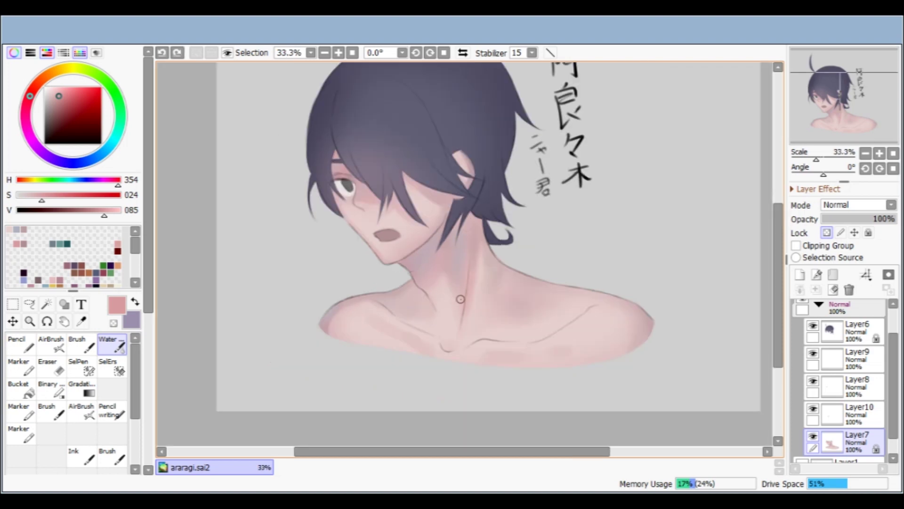
scroll(466, 317, up, 1)
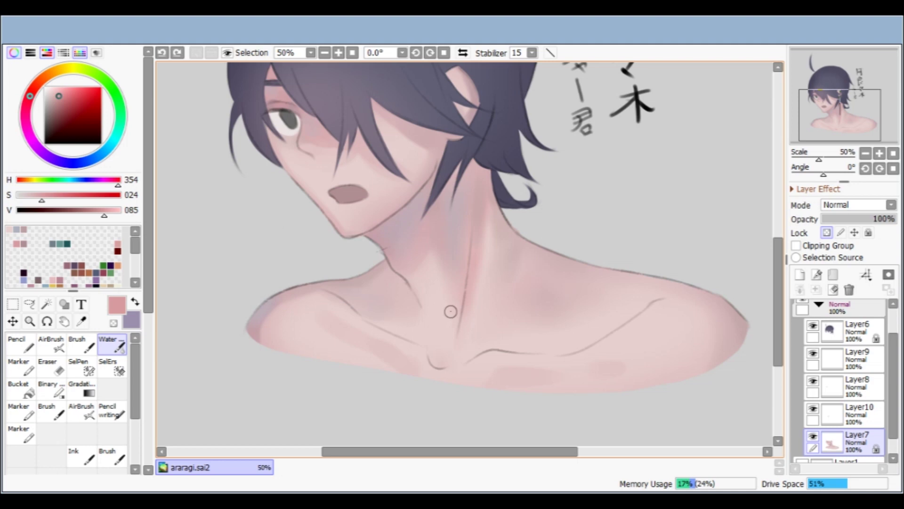
key(Delete)
drag(324, 349, 425, 378)
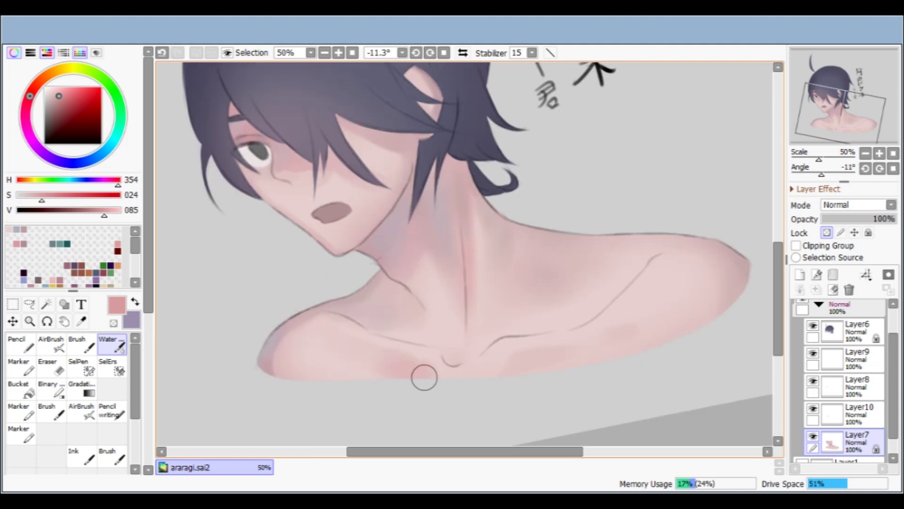
alt+click(386, 366)
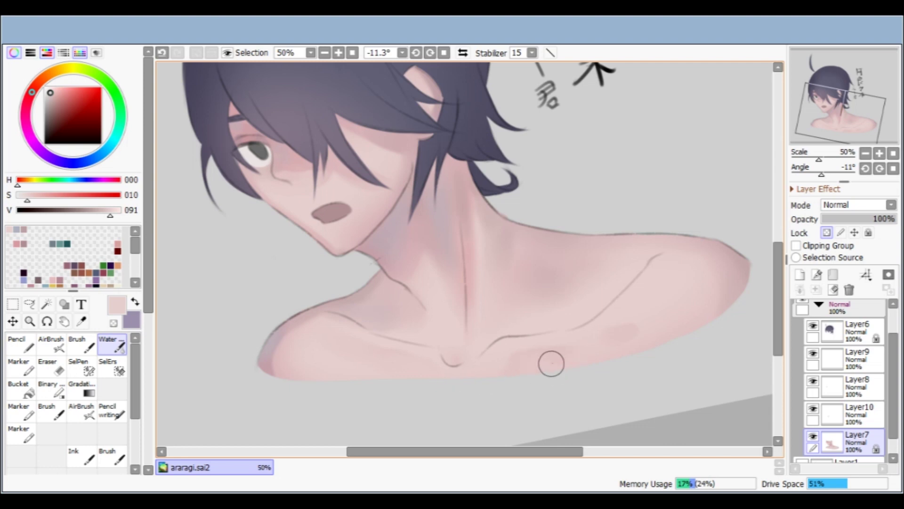
scroll(673, 290, down, 2)
key(Delete)
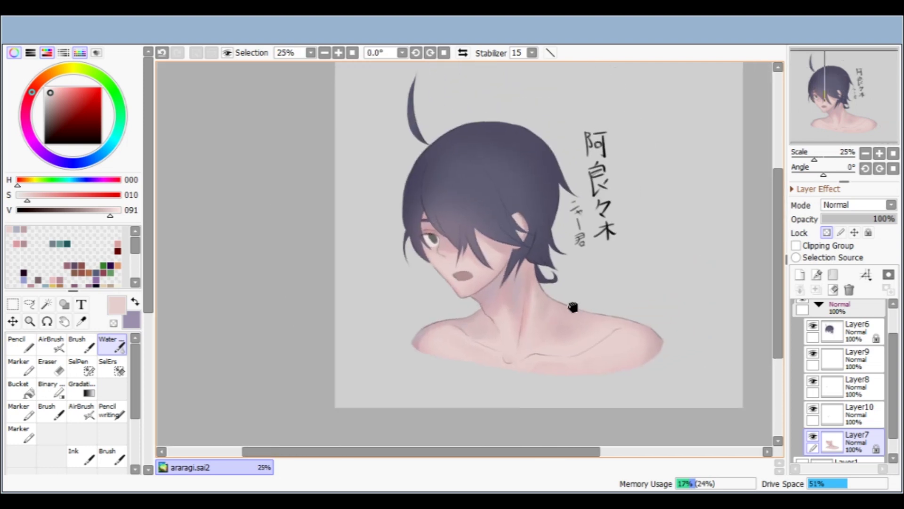
- Soften the shading on the smaller shoulder with the Water brush, sampling its dusty pink (H 349, S 13, V 82)
scroll(521, 337, up, 1)
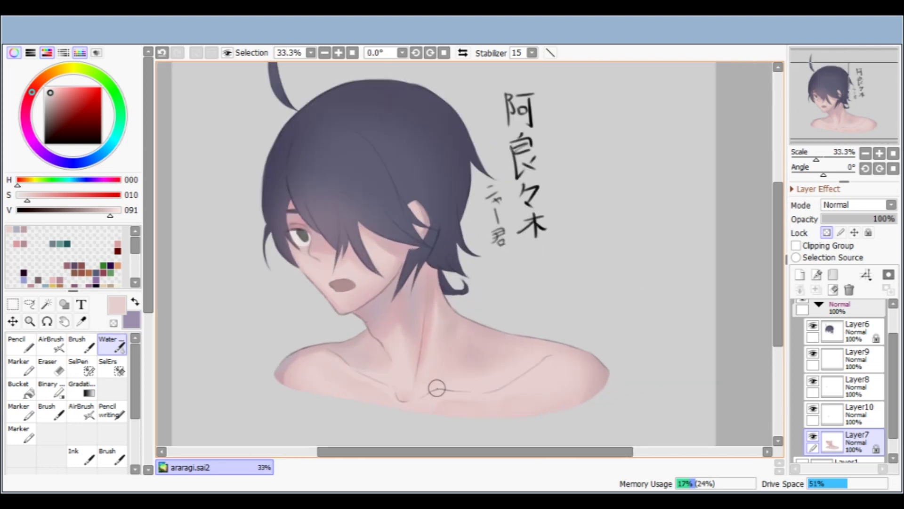
scroll(292, 373, up, 1)
scroll(289, 376, up, 1)
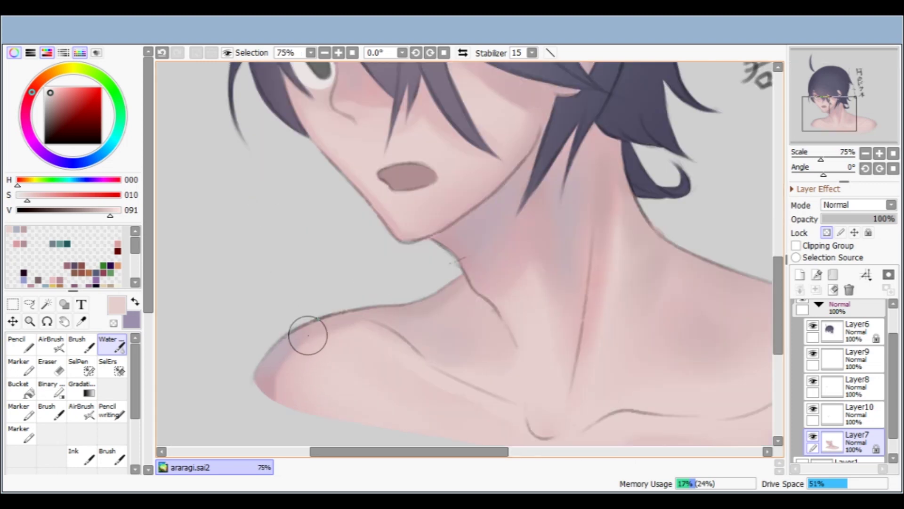
alt+click(306, 333)
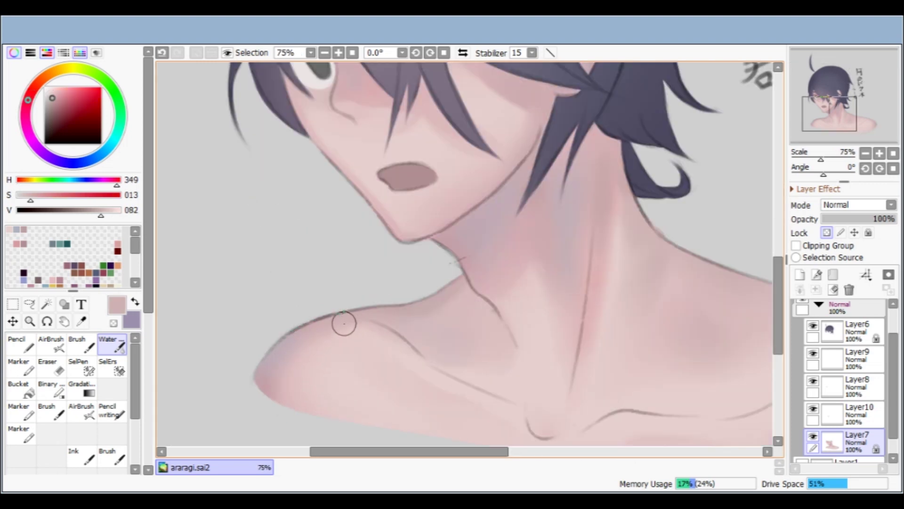
scroll(378, 323, down, 2)
scroll(386, 319, up, 2)
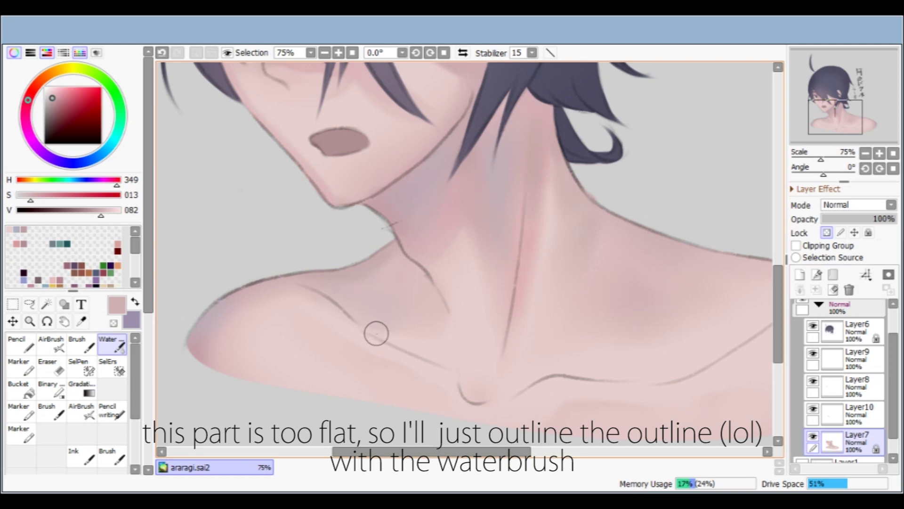
- Outline the smaller shoulder's collarbone line in dusty pink with the Water brush, down to the notch
drag(377, 334, 456, 376)
key(ctrl+z)
drag(360, 324, 450, 369)
key(])
key(])
mouse_move(383, 339)
mouse_down()
mouse_move(442, 365)
mouse_move(460, 391)
mouse_up()
- Outline the inner part of the larger shoulder's collarbone in dusty pink, redoing unsatisfactory strokes
scroll(516, 380, down, 1)
drag(517, 345, 489, 353)
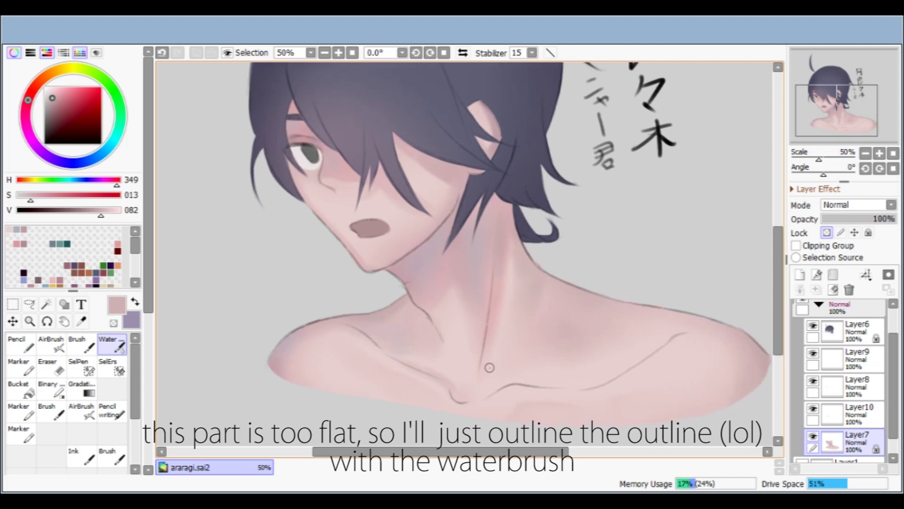
key(ctrl+z)
mouse_move(485, 398)
mouse_down()
mouse_move(517, 381)
mouse_move(502, 387)
mouse_move(565, 378)
mouse_move(503, 383)
mouse_move(594, 383)
mouse_up()
key(ctrl+z)
key(ctrl+z)
drag(513, 383, 574, 388)
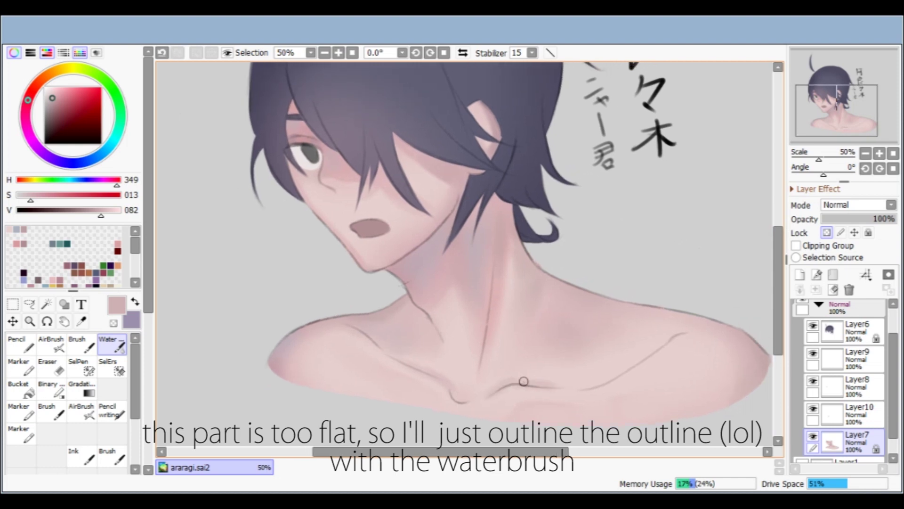
key(ctrl+z)
drag(555, 386, 608, 378)
- Continue the dusty pink outline along the outer part of the larger shoulder's collarbone
key(End)
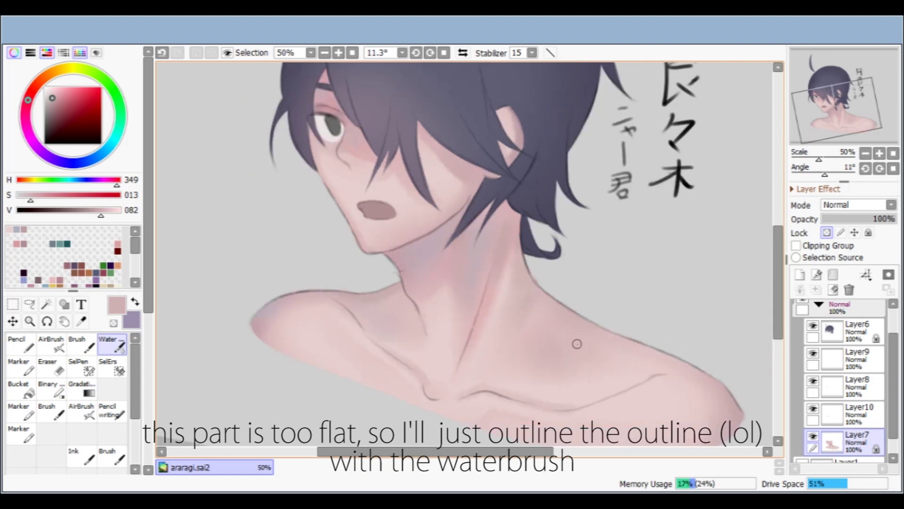
scroll(563, 311, up, 1)
key(Delete)
scroll(558, 303, down, 1)
scroll(547, 274, up, 1)
drag(574, 339, 560, 258)
key(ctrl+z)
drag(743, 298, 672, 333)
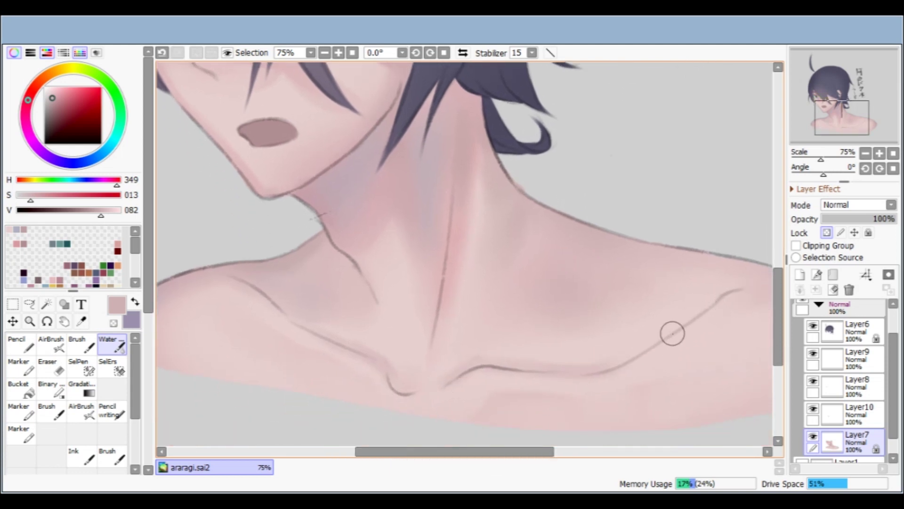
- Shade the skin below the outer half of the larger shoulder's collarbone in dusty pink with an enlarged Water brush
scroll(673, 333, down, 1)
key(Delete)
key(bracketright)
key(bracketright)
key(bracketright)
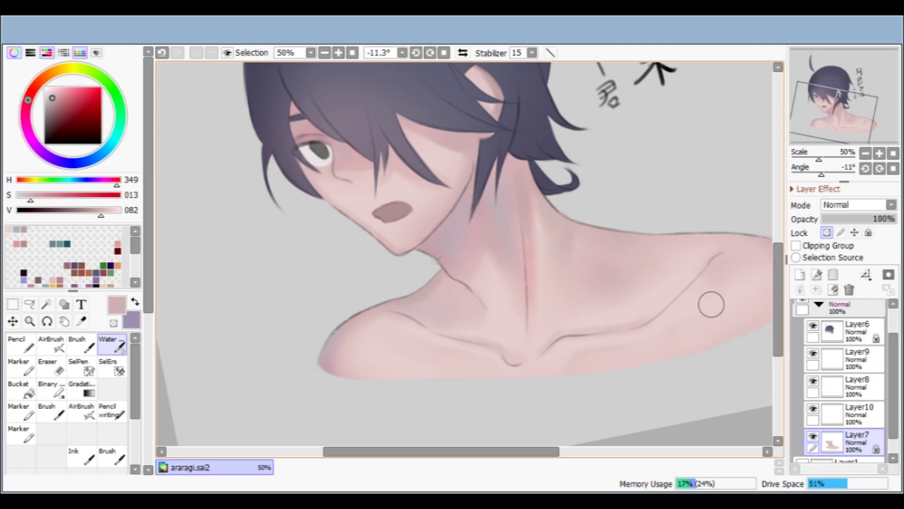
key(Delete)
scroll(662, 250, down, 1)
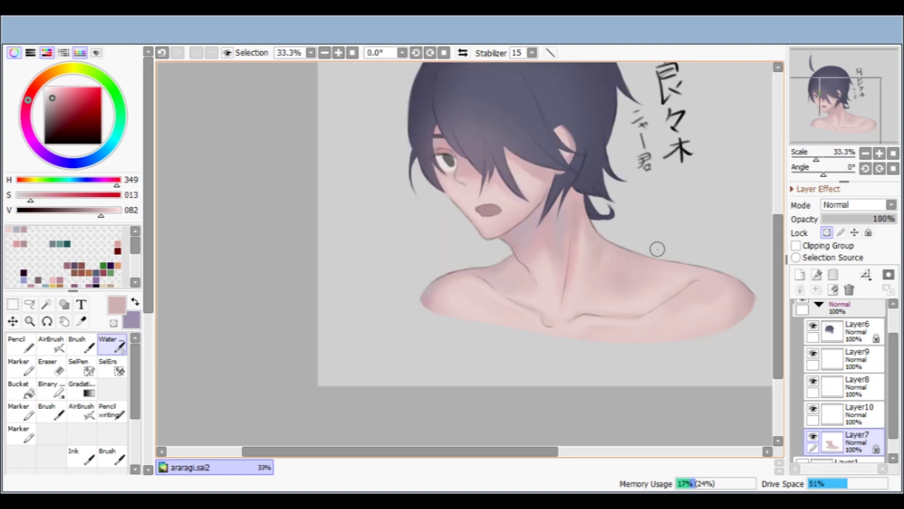
key(Delete)
key(Delete)
drag(671, 202, 622, 236)
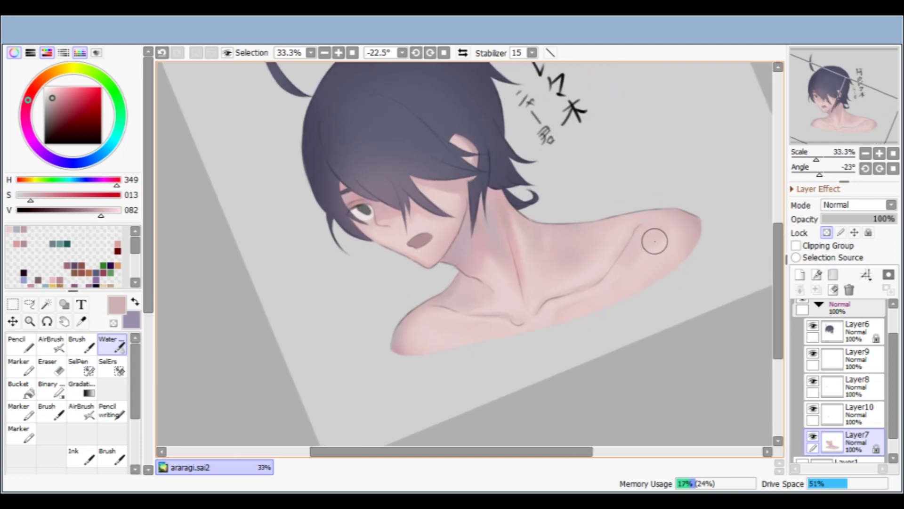
- Shade around the outer tip of the larger shoulder's collarbone in dusty pink with a smaller Water brush
key(End)
key(End)
scroll(645, 307, up, 1)
key([)
key([)
key([)
key([)
drag(599, 340, 652, 316)
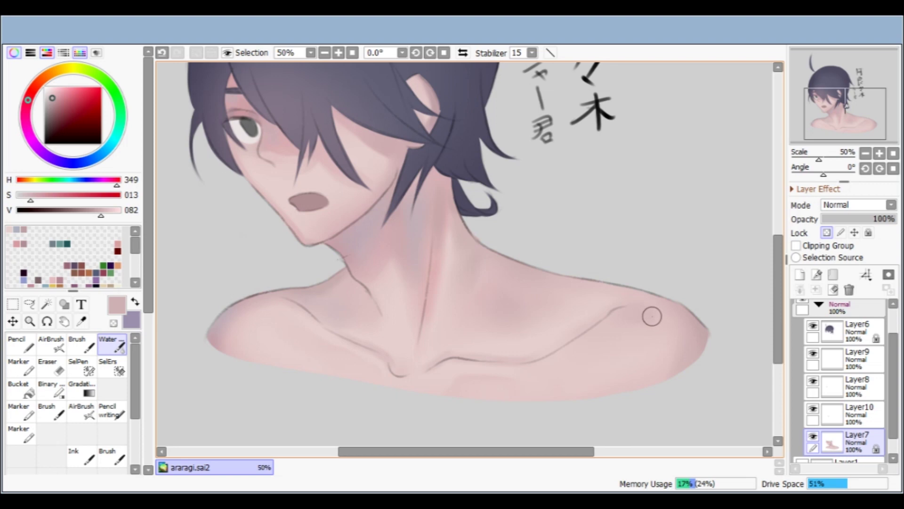
- Sample the base skin color (H 0, S 9, V 90) and draw a light edge at the collarbone's outer tip with the Ink tool
scroll(652, 316, up, 1)
key(Delete)
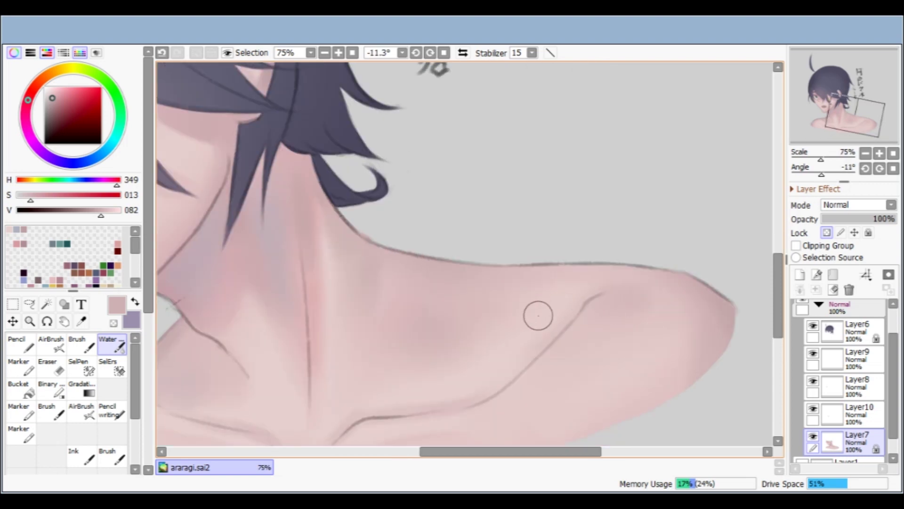
alt+click(537, 320)
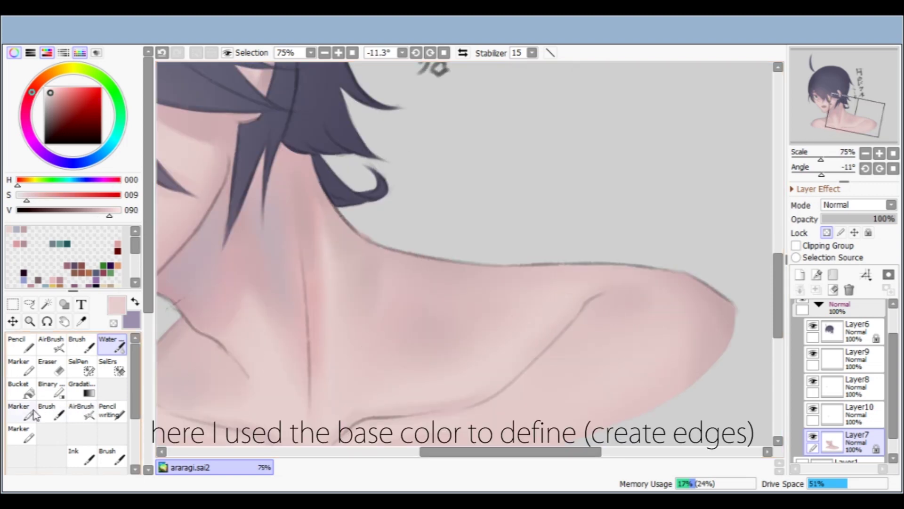
click(80, 456)
drag(586, 292, 629, 283)
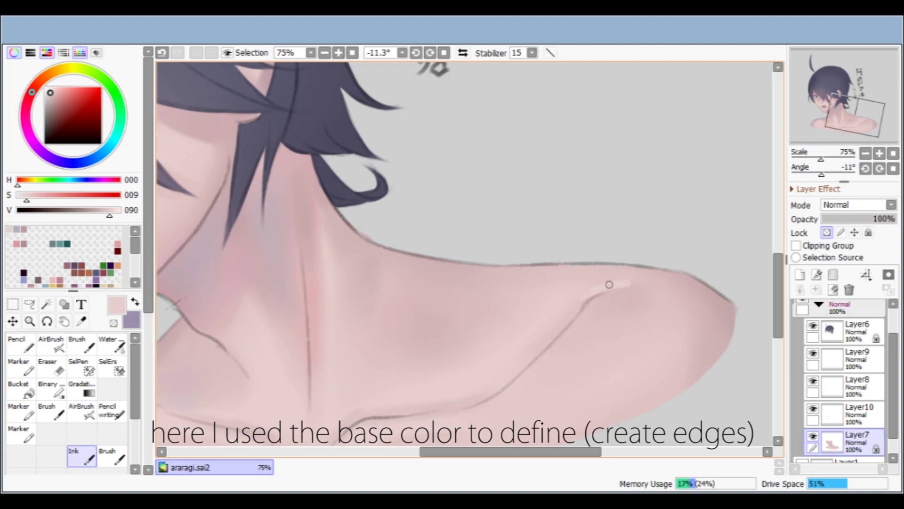
key(End)
- Draw a short light Ink stroke where the neck meets the larger shoulder to define the muscle edge
drag(428, 297, 538, 286)
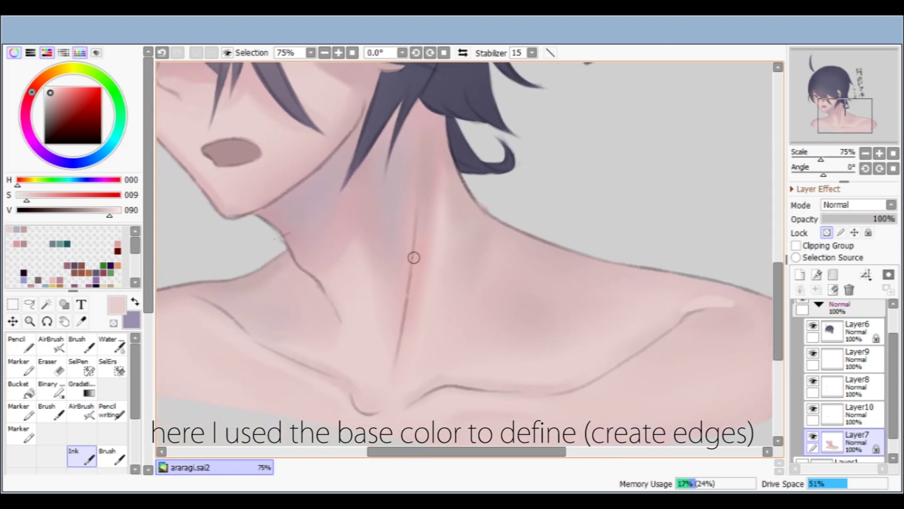
key(Delete)
drag(344, 312, 417, 277)
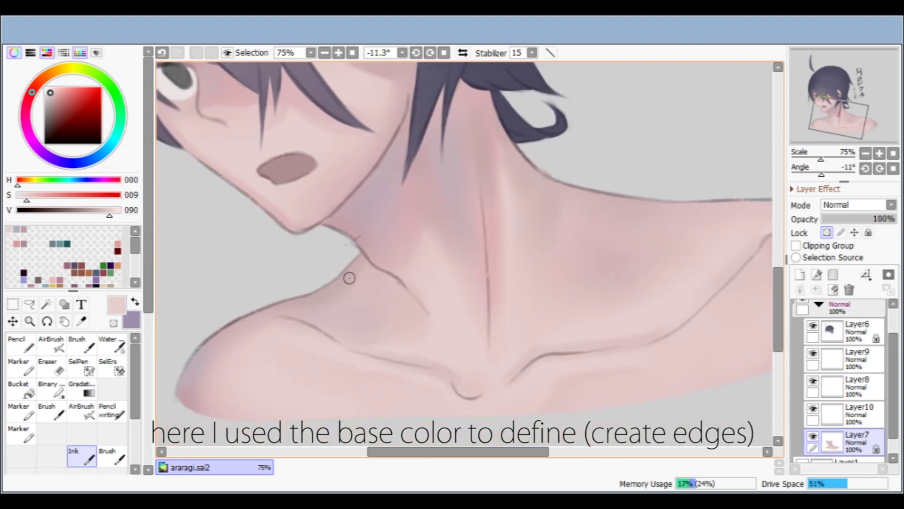
mouse_move(417, 226)
mouse_down()
mouse_move(438, 254)
mouse_move(401, 219)
mouse_up()
mouse_move(554, 198)
mouse_down()
mouse_move(535, 255)
mouse_move(541, 226)
mouse_move(435, 256)
mouse_up()
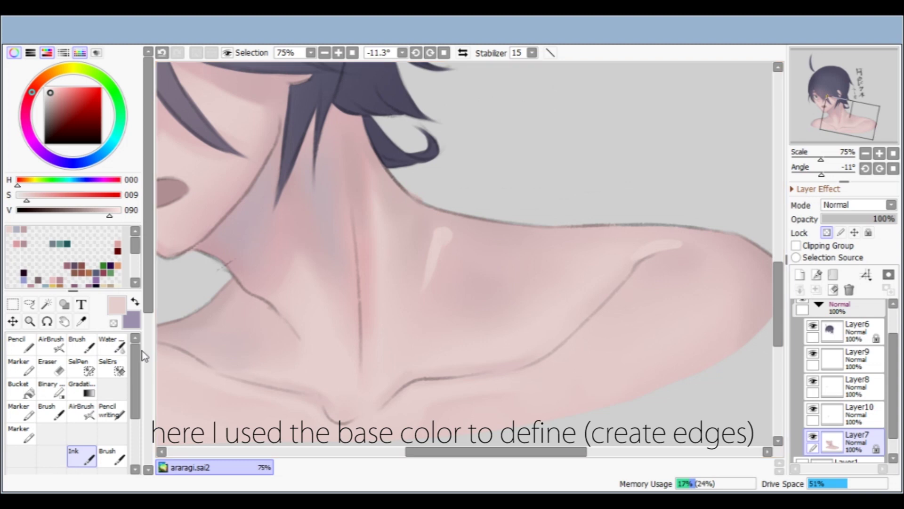
- Blend the light edges at the neck base and the collarbone's outer tip with the Water brush
click(113, 345)
mouse_move(447, 251)
mouse_down()
mouse_move(419, 295)
mouse_move(424, 312)
mouse_up()
mouse_move(626, 255)
mouse_down()
mouse_move(682, 243)
mouse_move(640, 245)
mouse_up()
- Examine the blended light edges on the neck and shoulder at several zoom levels and canvas rotations
scroll(583, 254, down, 3)
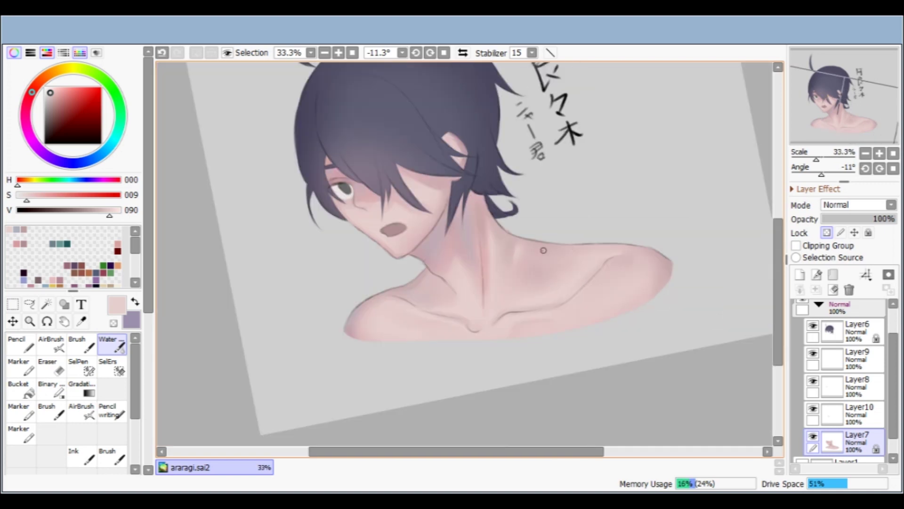
scroll(460, 248, down, 1)
key(End)
key(End)
key(End)
key(End)
drag(498, 193, 480, 224)
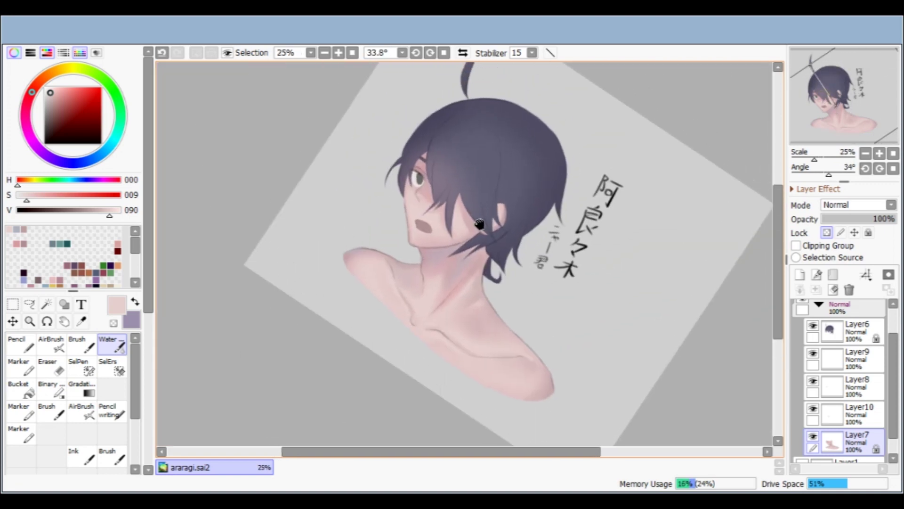
key(Delete)
key(Delete)
scroll(521, 333, up, 3)
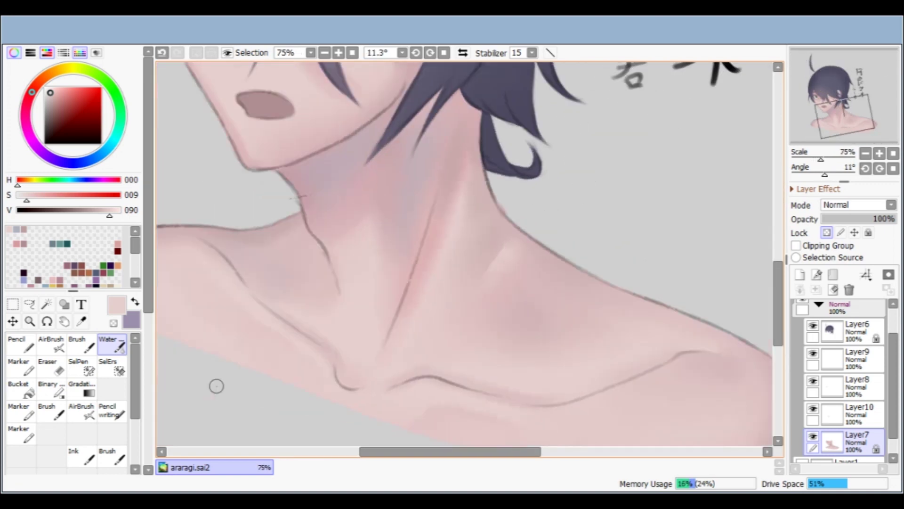
- Extend the light edge from the neck base toward the collarbone with the Ink tool and blend it with the Water brush
click(79, 454)
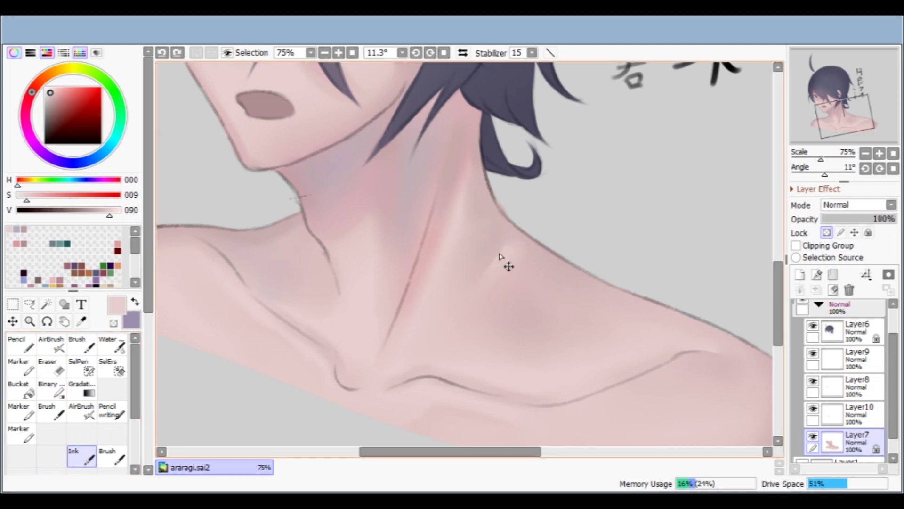
drag(484, 284, 455, 327)
key(Home)
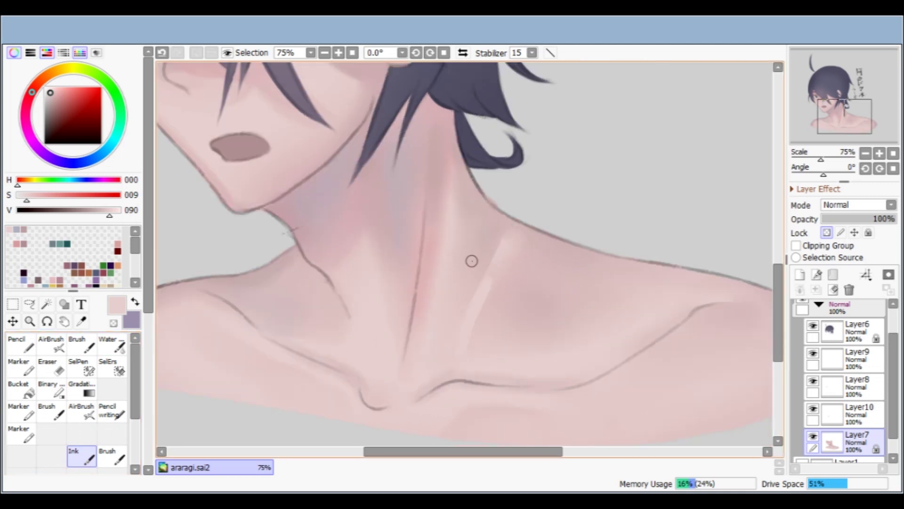
click(111, 412)
click(111, 346)
mouse_move(488, 280)
mouse_down()
mouse_move(497, 258)
mouse_move(459, 352)
mouse_move(516, 249)
mouse_move(473, 336)
mouse_move(506, 247)
mouse_move(501, 261)
mouse_move(513, 257)
mouse_move(470, 348)
mouse_up()
- Examine the overall skin shading on the neck, collarbones and shoulders from different zoom levels and angles
scroll(517, 237, down, 3)
drag(520, 188, 532, 212)
key(Delete)
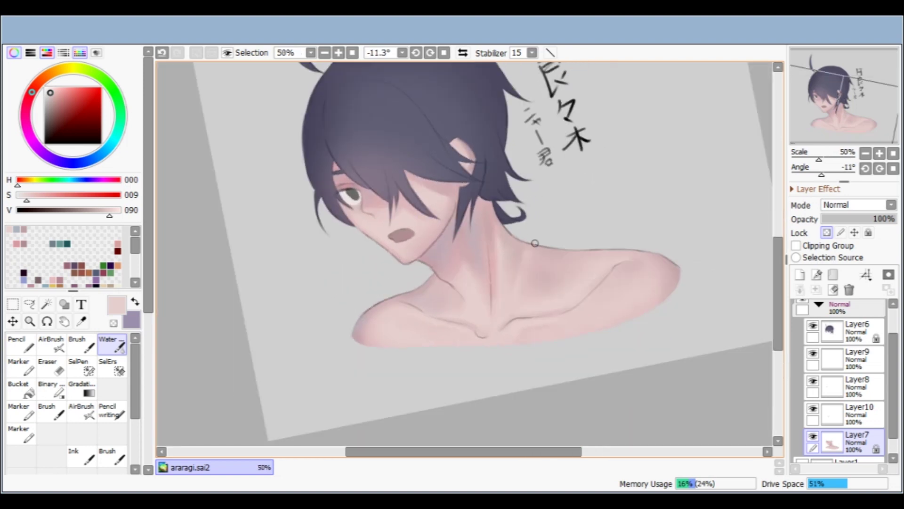
scroll(533, 238, up, 1)
key(Delete)
scroll(555, 165, down, 2)
key(End)
drag(580, 183, 485, 221)
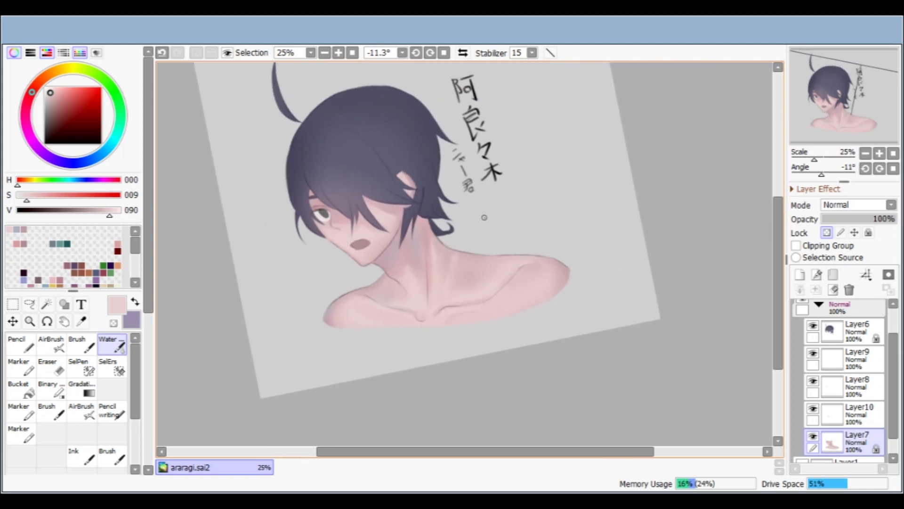
scroll(469, 225, up, 2)
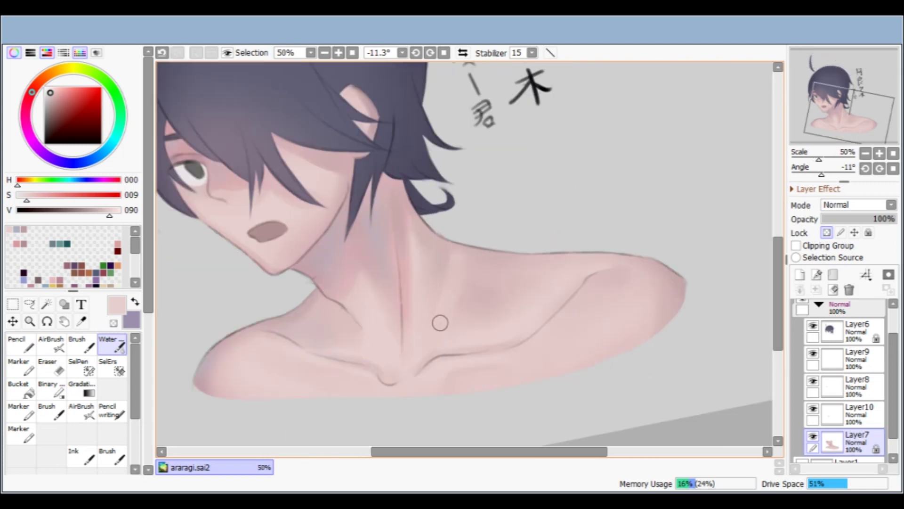
scroll(473, 254, down, 1)
key(Home)
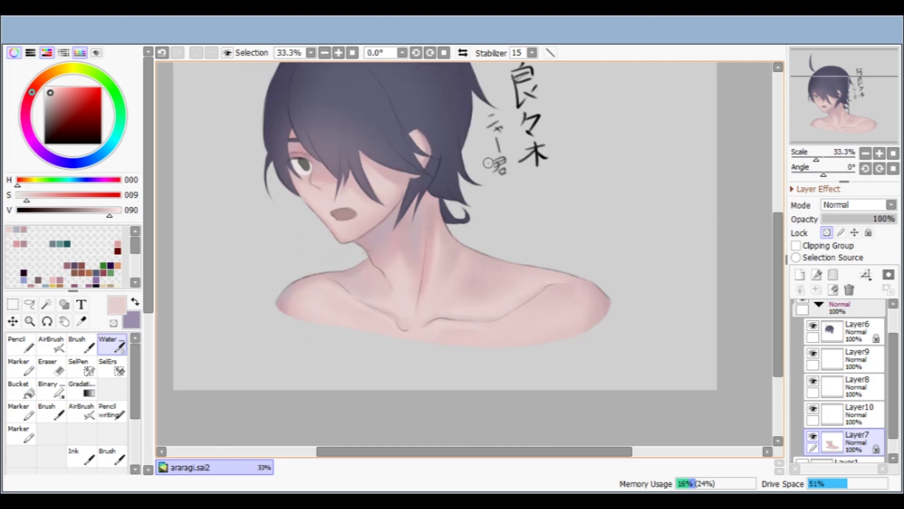
drag(489, 193, 487, 226)
scroll(487, 226, down, 1)
key(Delete)
scroll(424, 288, up, 3)
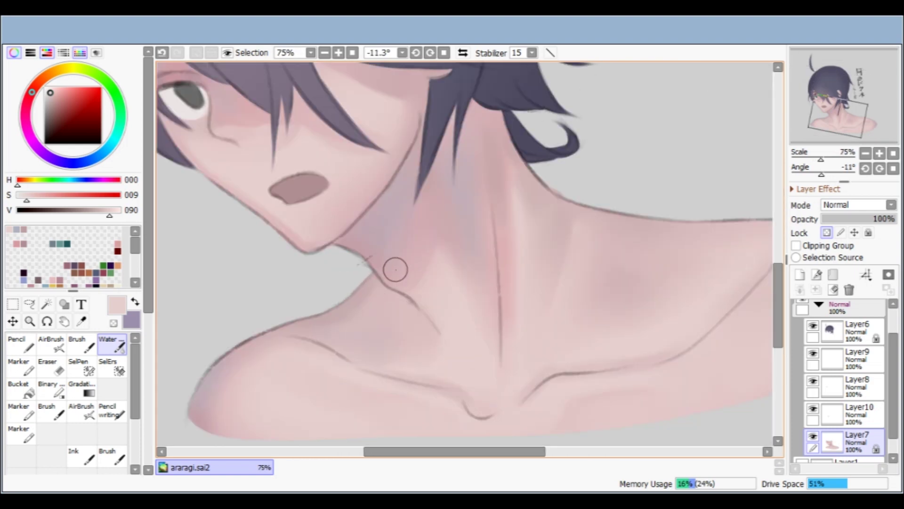
- Sample a dusty pink from the neck and shade along the lower neck line toward the collarbone with the Water brush
alt+click(367, 237)
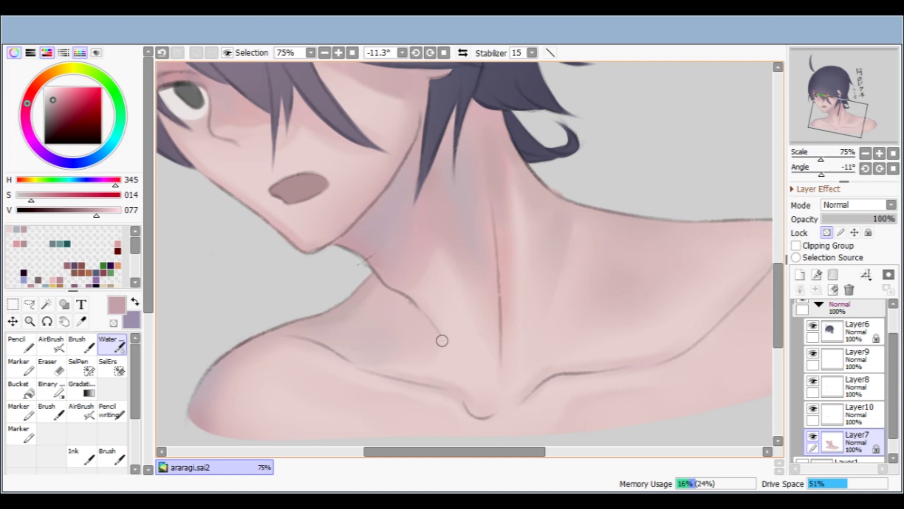
drag(449, 345, 404, 287)
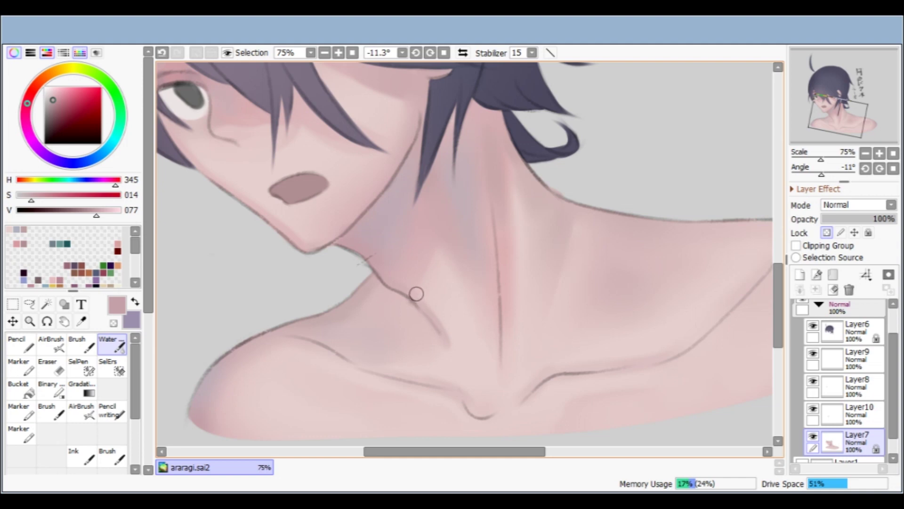
key(Delete)
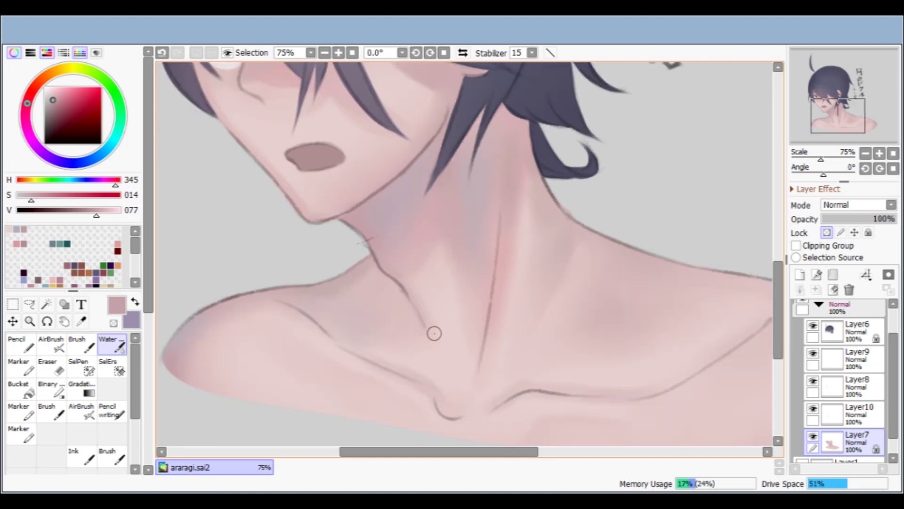
- Add a light skin-tone edge beside the lower neck line with the Brush tool and blend it with the Water brush
alt+click(444, 305)
click(46, 412)
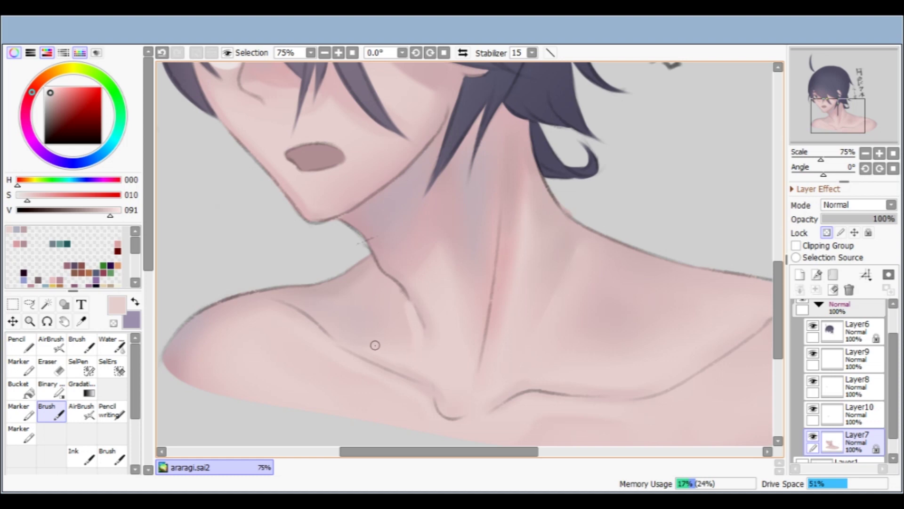
key(Delete)
click(91, 353)
click(112, 349)
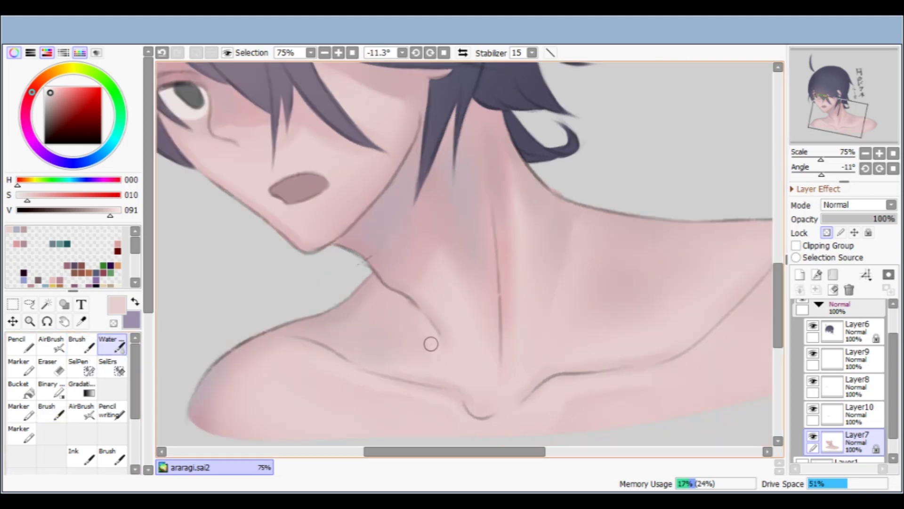
- Darken the neck line just below the jaw with the saved dusty rose swatch (H 348, S 14, V 69) using the Water brush
scroll(410, 329, down, 1)
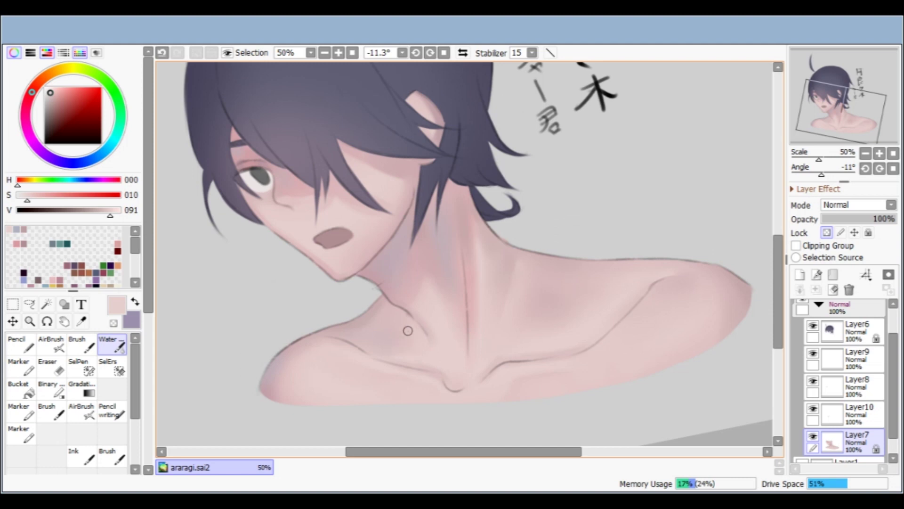
scroll(410, 342, down, 1)
key(Delete)
scroll(462, 245, down, 1)
scroll(432, 264, up, 1)
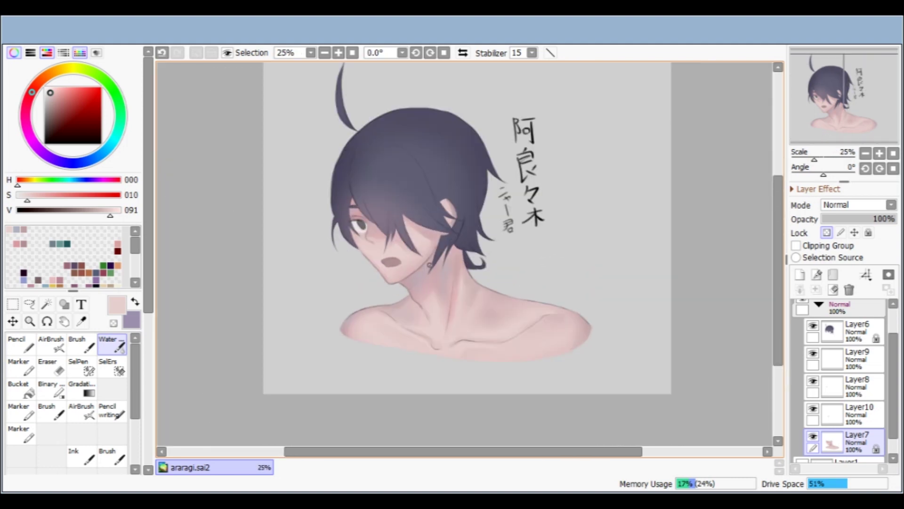
scroll(432, 264, up, 2)
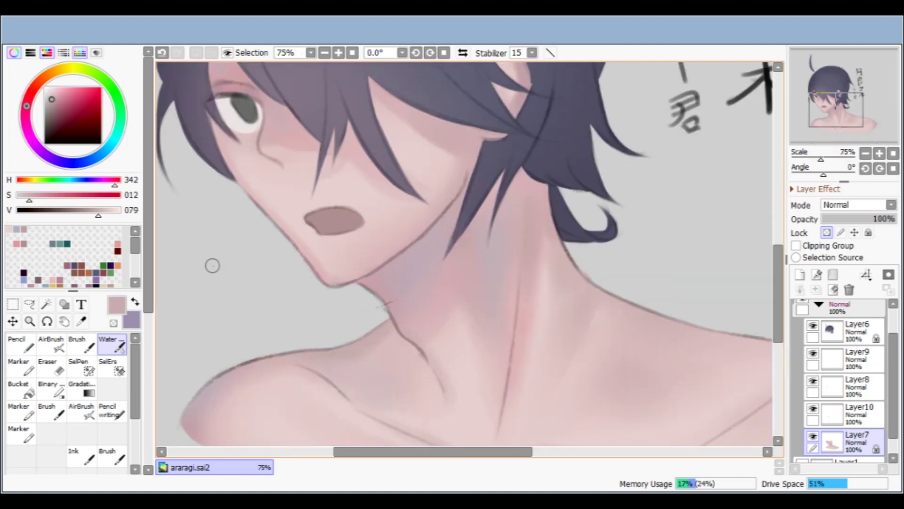
click(24, 243)
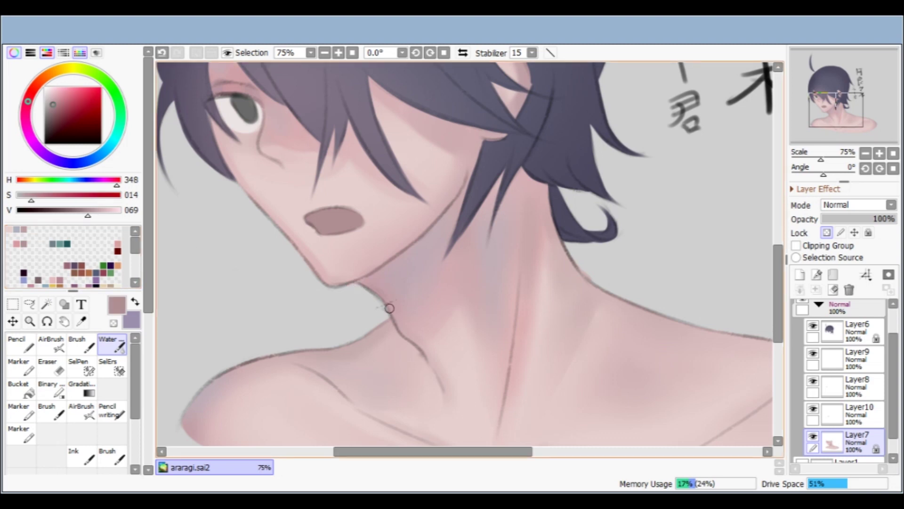
mouse_move(385, 309)
mouse_down()
mouse_move(419, 363)
mouse_move(395, 321)
mouse_move(422, 355)
mouse_up()
- Shade the face beneath the bangs with the Water brush, using dusty rose and a lighter sampled pink (H 348, S 14, V 82)
scroll(430, 228, down, 3)
key(End)
key(End)
drag(450, 149, 420, 252)
scroll(420, 253, up, 1)
key(End)
key(End)
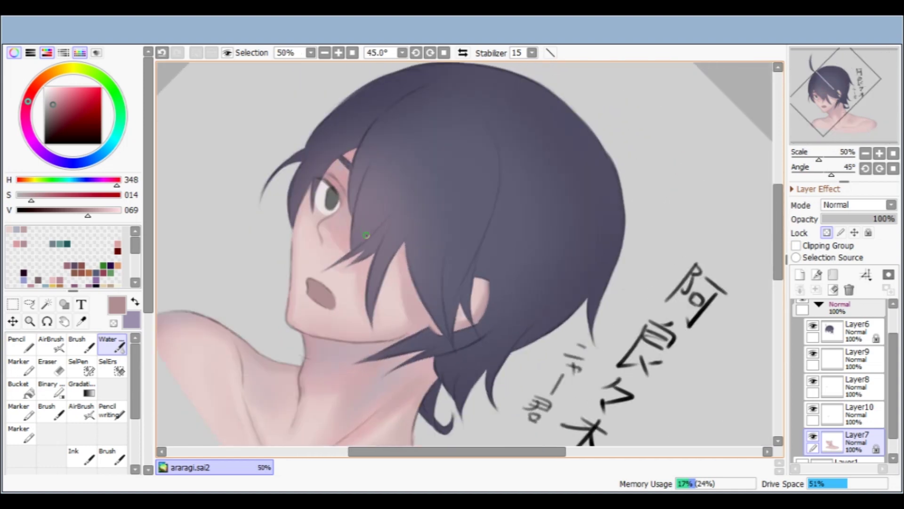
drag(365, 231, 405, 292)
right_click(388, 278)
right_click(404, 278)
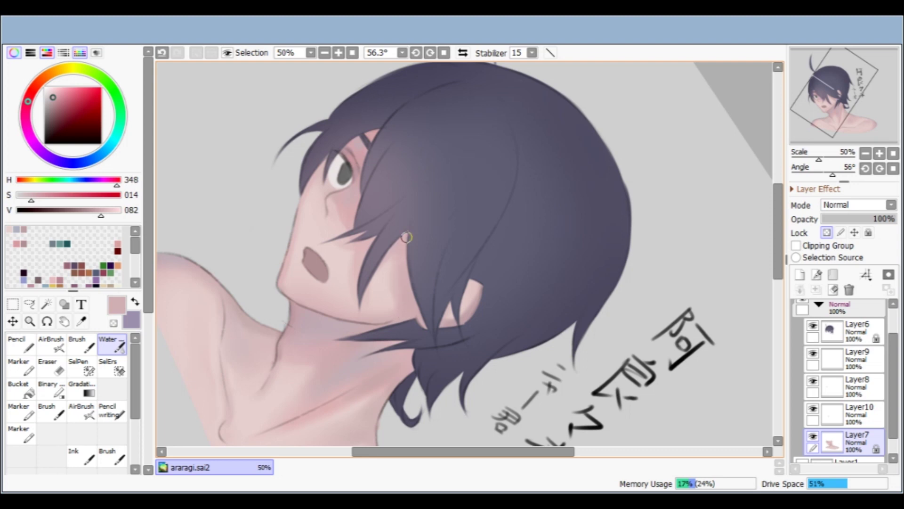
key(Delete)
key(Delete)
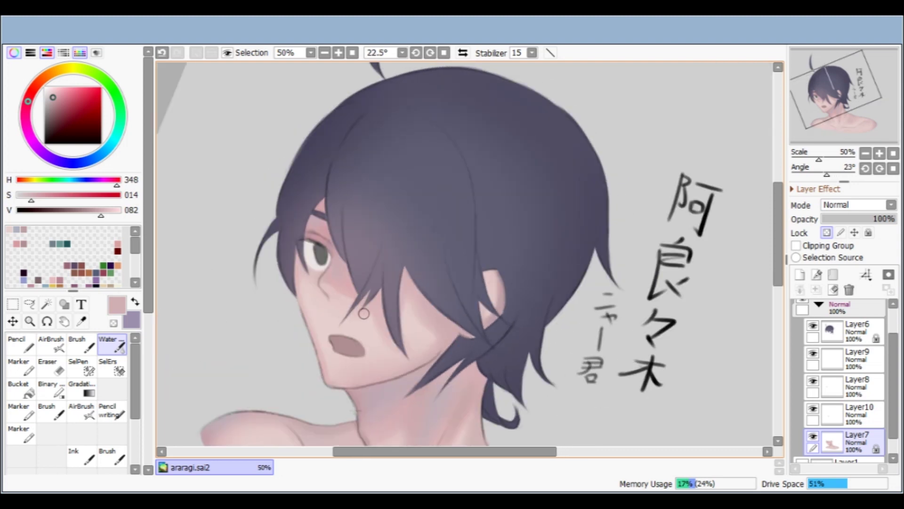
key(Delete)
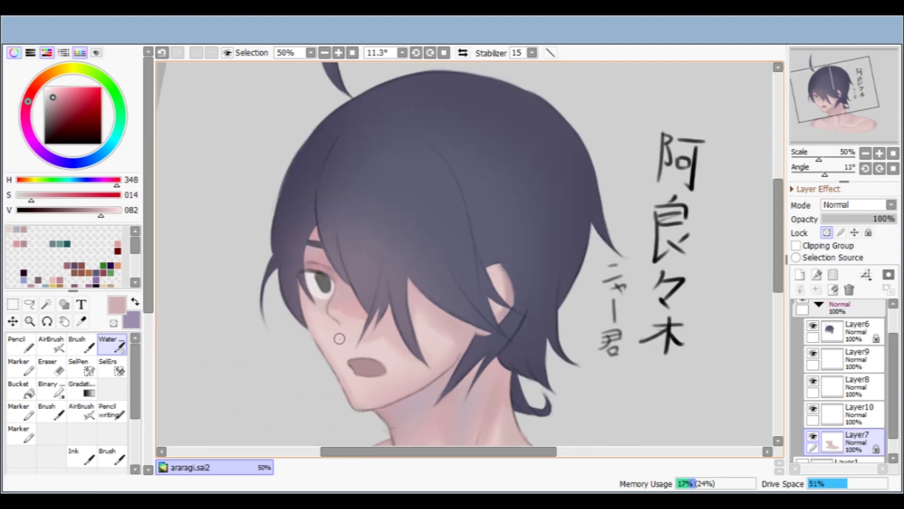
scroll(341, 310, up, 1)
drag(387, 297, 409, 263)
key(Delete)
key(Delete)
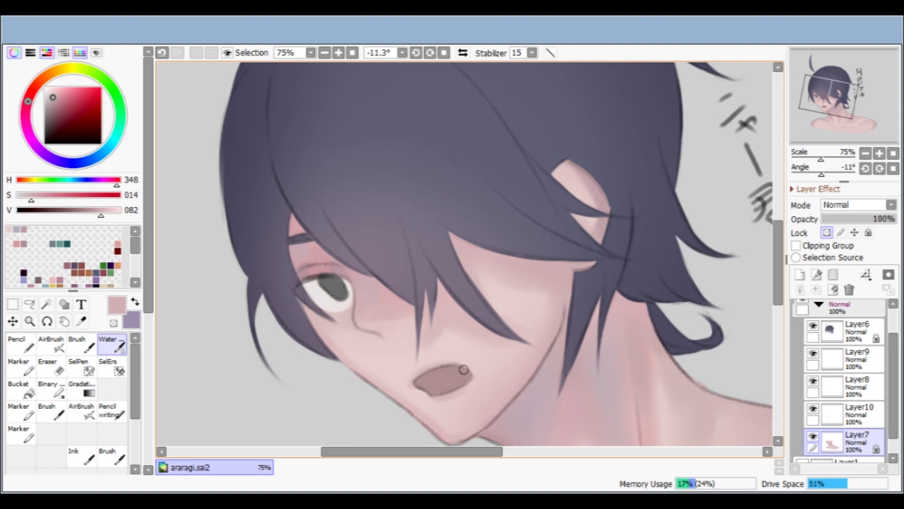
- Undo the last stroke and shade the skin beside the eye and along the face's outer edge with the dusty rose swatch
scroll(472, 369, down, 2)
key(End)
key(End)
key(End)
key(Delete)
scroll(430, 286, up, 2)
key(Home)
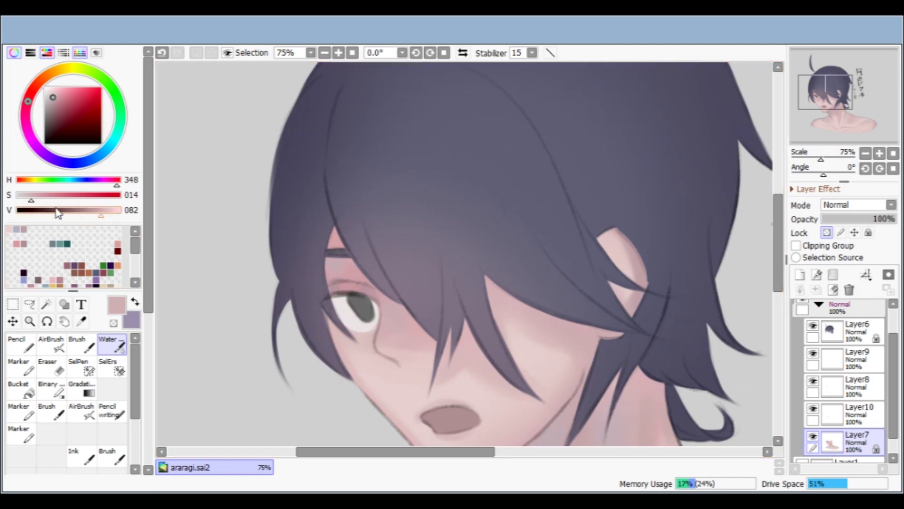
scroll(336, 277, up, 1)
key(ctrl+z)
click(24, 244)
drag(378, 296, 376, 295)
scroll(337, 281, down, 1)
key(End)
drag(406, 250, 382, 212)
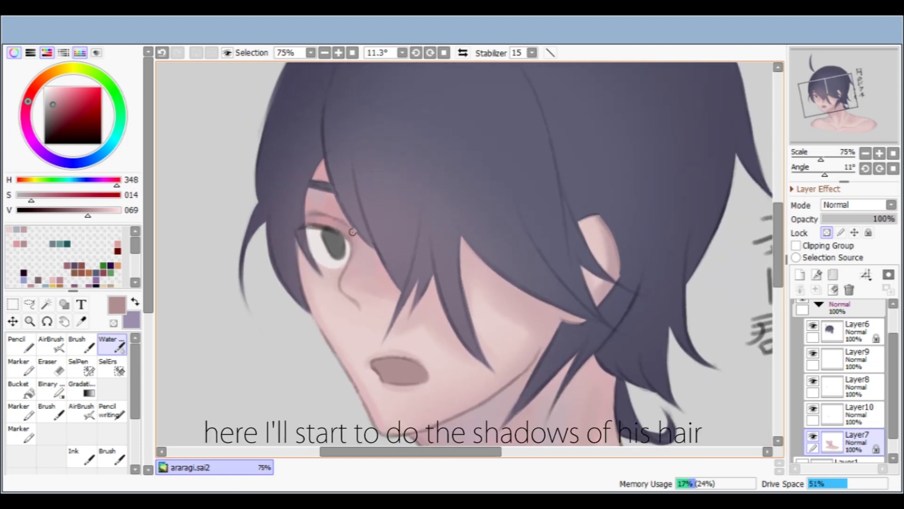
mouse_move(362, 238)
mouse_down()
mouse_move(348, 290)
mouse_move(365, 254)
mouse_up()
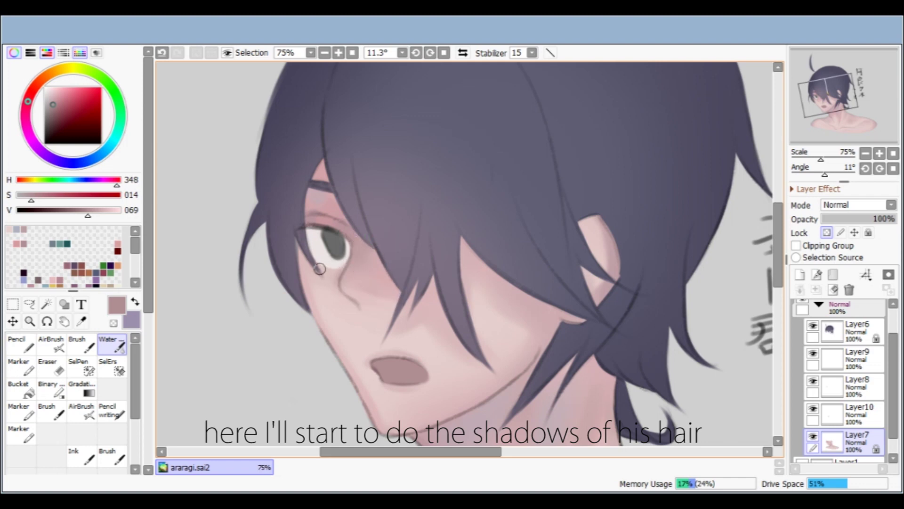
drag(302, 272, 323, 344)
- Shade the cheek under the side bangs near the ear with dusty rose using the Water brush
key(Delete)
key(End)
key(End)
key(Page_Down)
key(End)
key(End)
key(End)
key(End)
key(End)
mouse_move(442, 226)
mouse_down()
mouse_move(458, 247)
mouse_move(446, 329)
mouse_up()
drag(473, 235, 445, 328)
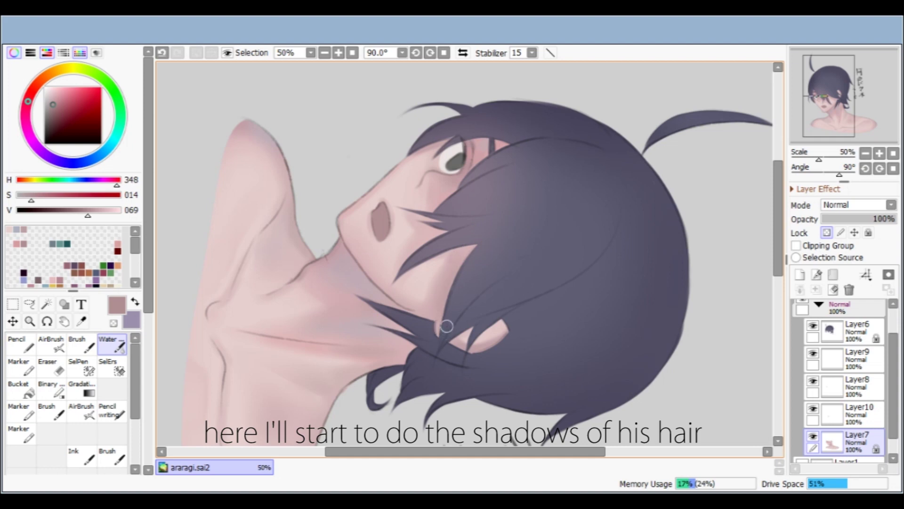
drag(421, 245, 447, 229)
- Set the colour to a darker plum (H 320, S 14, V 53) and shade the skin between the bang strands
drag(53, 105, 53, 113)
click(27, 125)
scroll(346, 220, up, 1)
drag(505, 226, 455, 265)
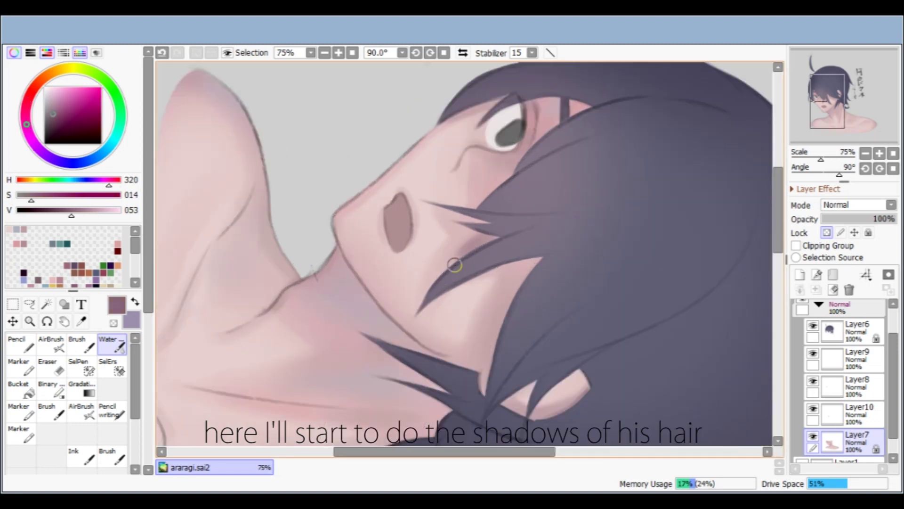
drag(506, 231, 437, 283)
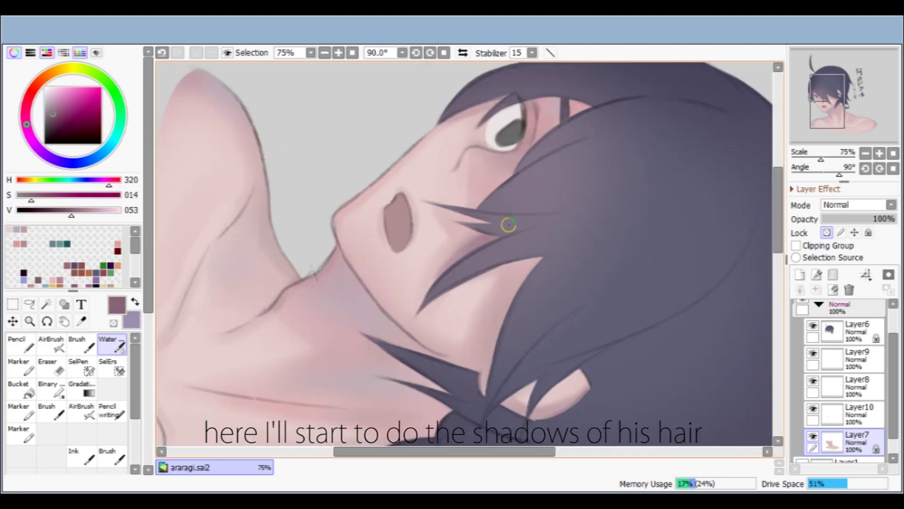
- Paint a soft plum shadow on the cheek along the edge of the side hair and front strand with the Water brush
drag(543, 262, 503, 351)
drag(541, 259, 499, 362)
drag(509, 280, 490, 370)
mouse_move(435, 299)
mouse_down()
mouse_move(560, 273)
mouse_move(518, 259)
mouse_move(489, 372)
mouse_up()
drag(504, 284, 491, 382)
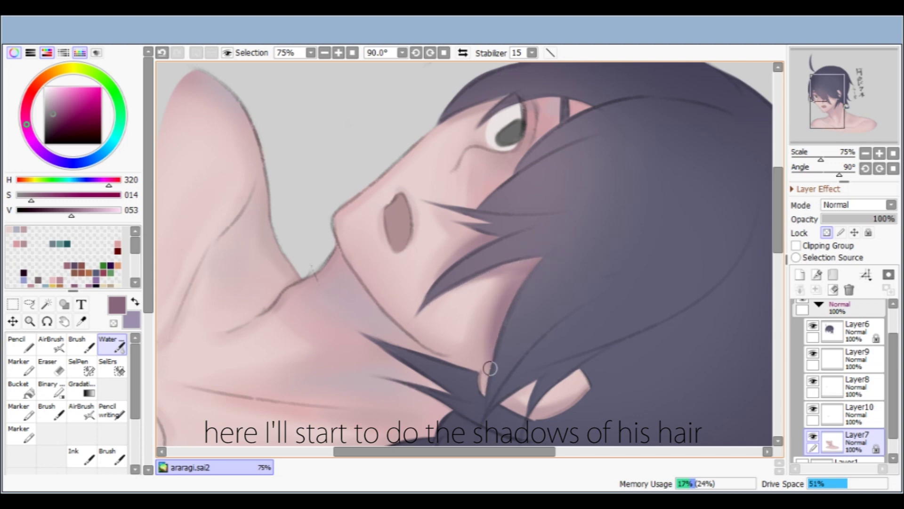
drag(472, 274, 547, 257)
drag(459, 293, 549, 259)
- Try a plum shadow on the skin between the eye and the bangs with the Water brush
scroll(564, 241, down, 1)
key(Delete)
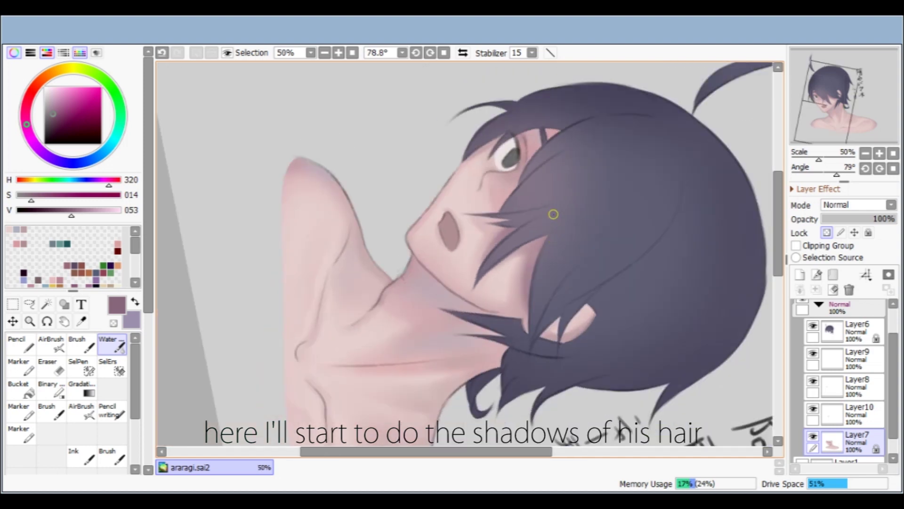
key(Delete)
key(Delete)
drag(470, 180, 418, 255)
scroll(404, 182, up, 1)
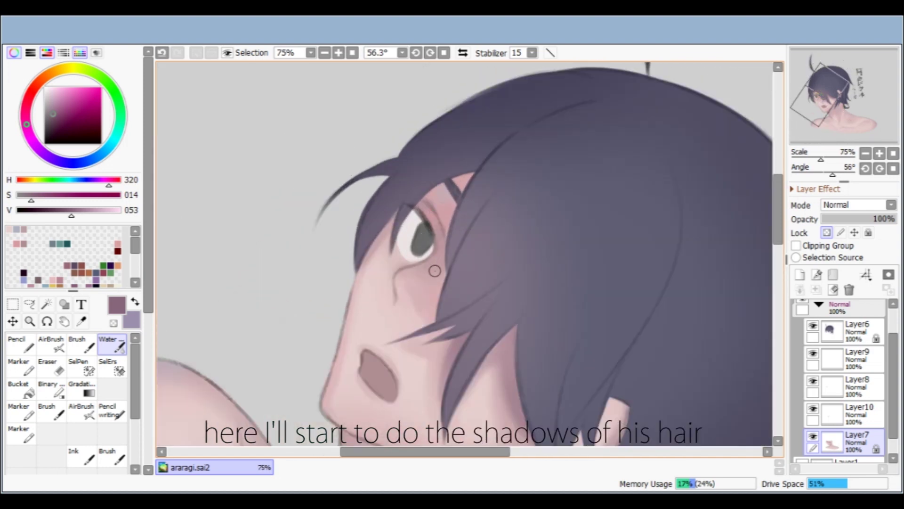
mouse_move(447, 274)
mouse_down()
mouse_move(435, 322)
mouse_move(438, 306)
mouse_up()
key(ctrl+z)
- Shade the eyelid beneath the bangs in plum with the Marker tool, undoing unwanted strokes, and switch to the Water brush for blending
click(18, 367)
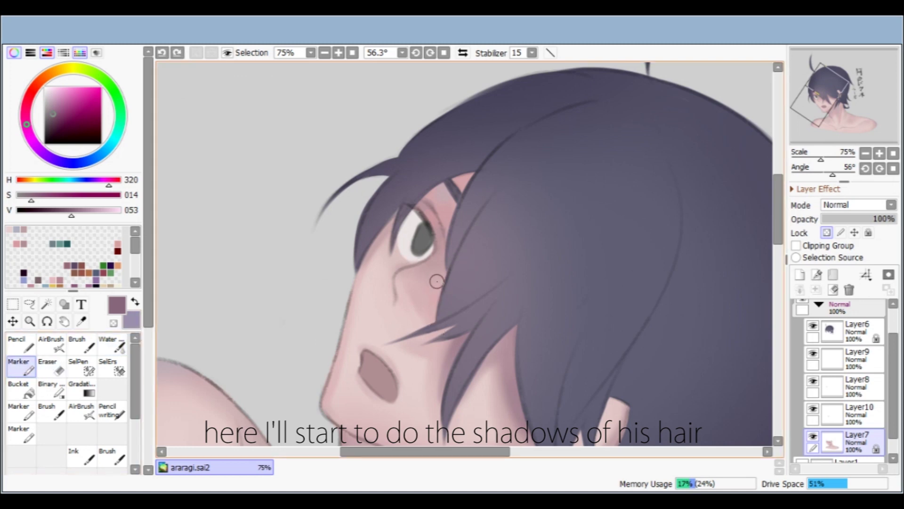
drag(435, 324, 445, 271)
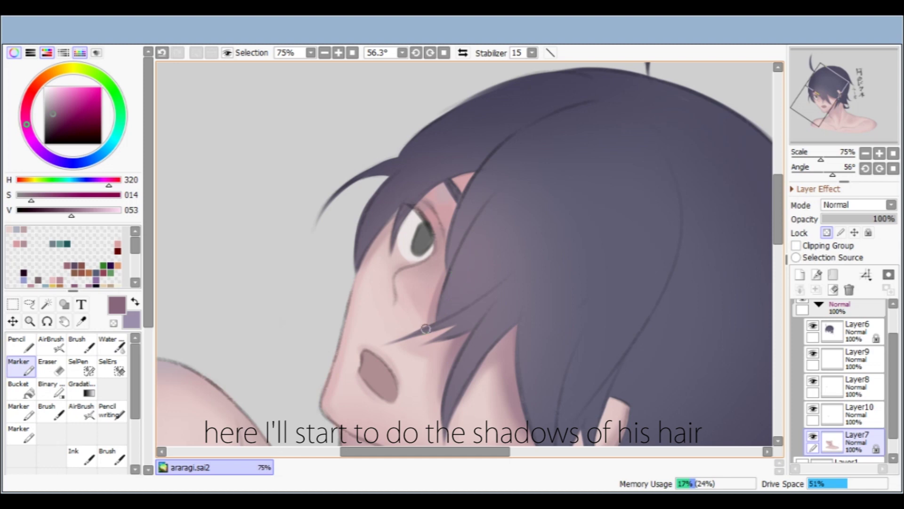
key(ctrl+z)
drag(426, 334, 489, 315)
key(ctrl+z)
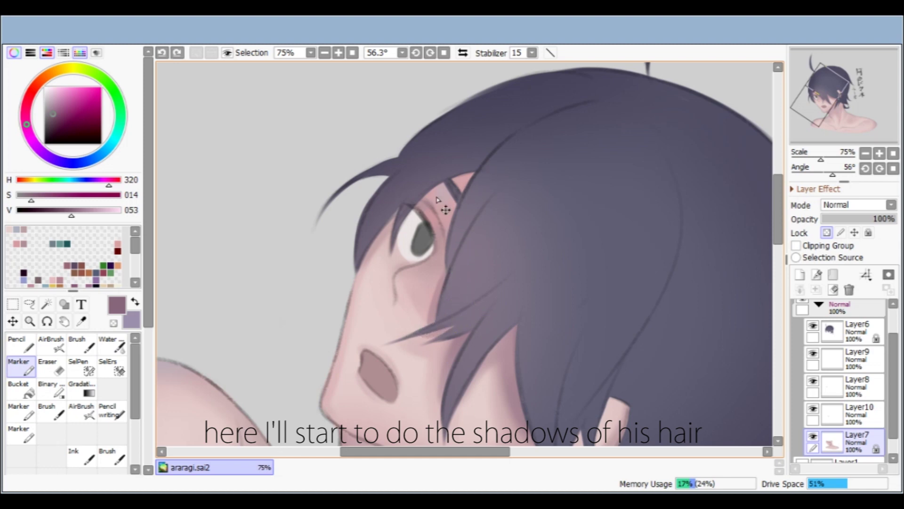
mouse_move(418, 207)
mouse_down()
mouse_move(443, 181)
mouse_move(482, 181)
mouse_up()
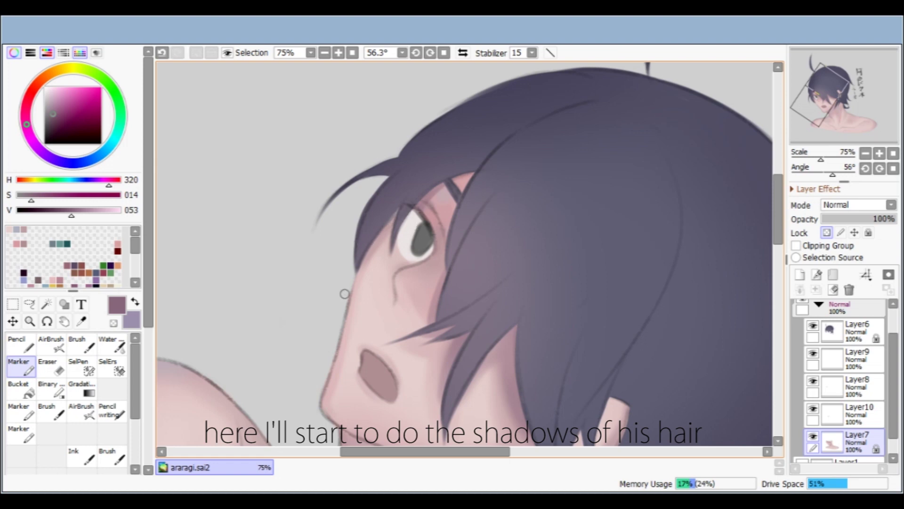
click(56, 346)
click(111, 345)
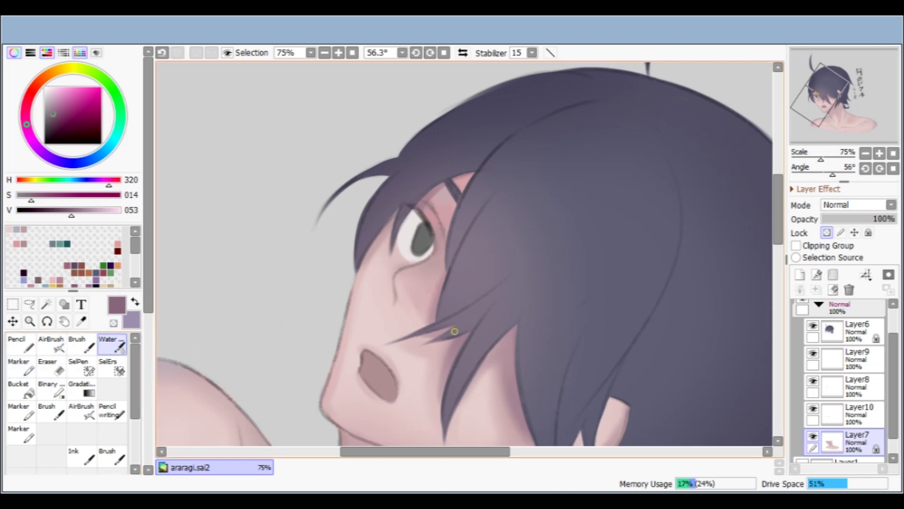
- Examine the hair shadows on the face from several zoom levels and canvas rotations
scroll(454, 331, down, 1)
scroll(482, 253, down, 1)
key(Delete)
key(Delete)
scroll(451, 249, up, 2)
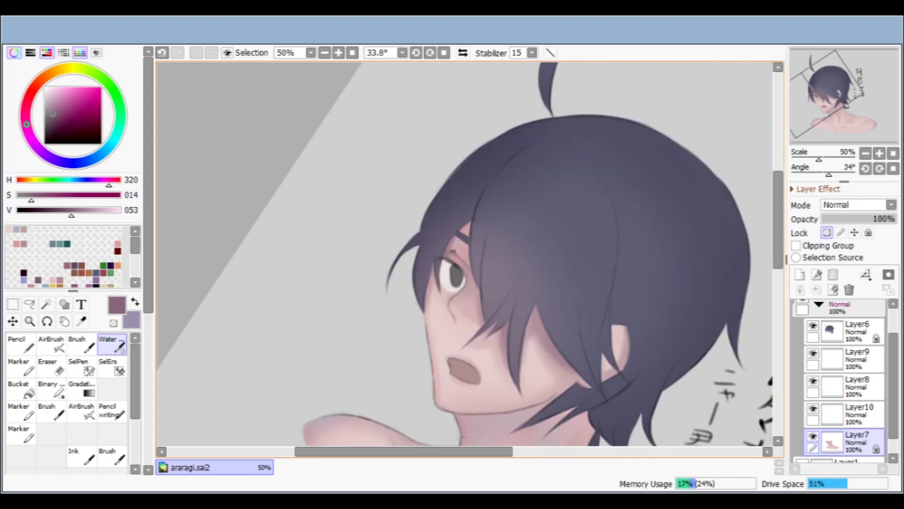
scroll(450, 271, down, 2)
key(Delete)
key(Delete)
key(Delete)
drag(542, 253, 485, 245)
scroll(474, 249, up, 1)
scroll(475, 249, down, 2)
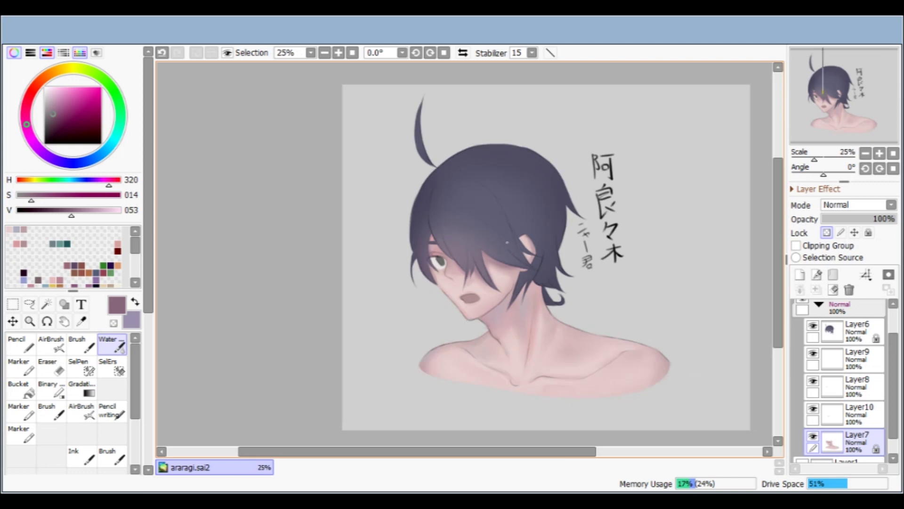
scroll(506, 252, up, 1)
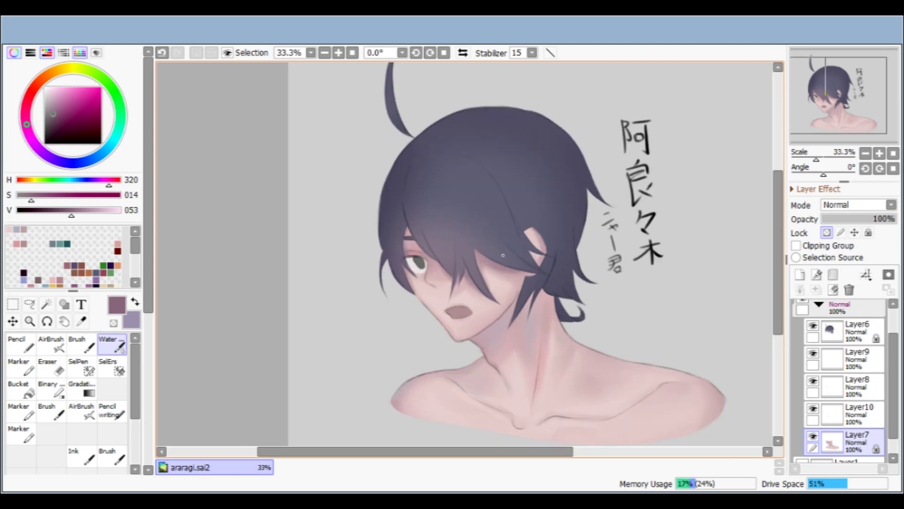
scroll(485, 233, up, 2)
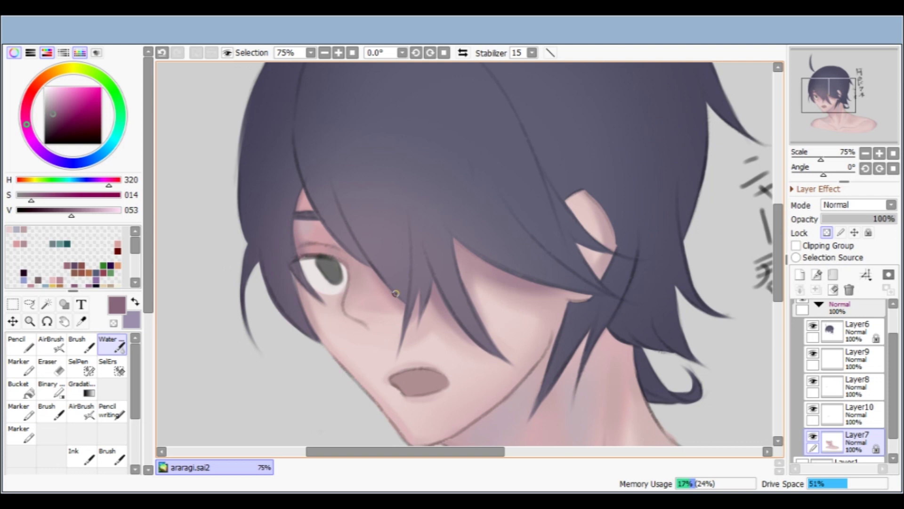
scroll(590, 208, up, 2)
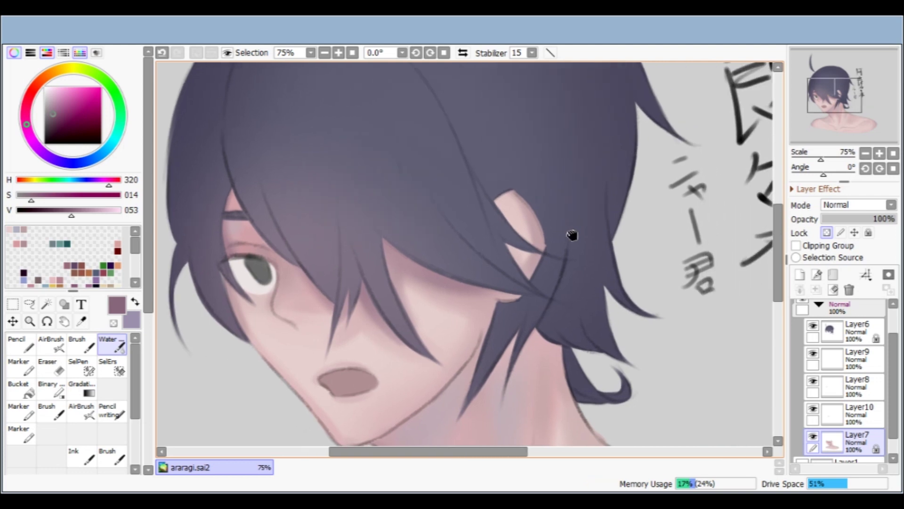
- Shade the inside of the ear with the Marker tool, using plum and lighter skin tones sampled from the ear
mouse_move(414, 215)
mouse_down()
mouse_move(452, 224)
mouse_move(430, 202)
mouse_move(464, 255)
mouse_move(442, 269)
mouse_up()
click(19, 365)
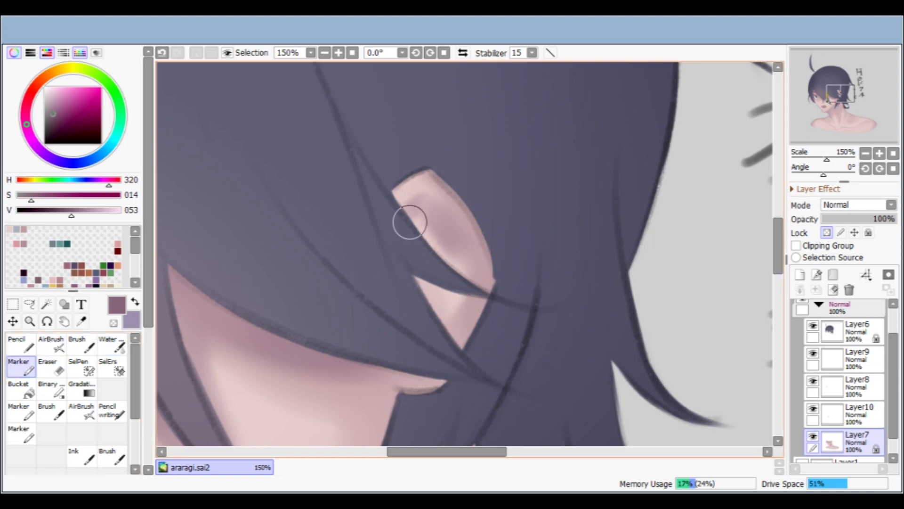
alt+click(466, 321)
mouse_move(422, 254)
mouse_down()
mouse_move(423, 211)
mouse_move(470, 277)
mouse_move(441, 226)
mouse_move(436, 315)
mouse_move(434, 256)
mouse_move(426, 316)
mouse_move(435, 284)
mouse_move(438, 358)
mouse_move(479, 292)
mouse_move(477, 210)
mouse_move(468, 299)
mouse_move(436, 205)
mouse_move(405, 188)
mouse_move(401, 198)
mouse_move(429, 185)
mouse_move(485, 254)
mouse_move(456, 200)
mouse_move(485, 283)
mouse_move(479, 239)
mouse_move(473, 307)
mouse_move(466, 246)
mouse_move(481, 256)
mouse_move(465, 330)
mouse_move(449, 353)
mouse_up()
alt+click(410, 189)
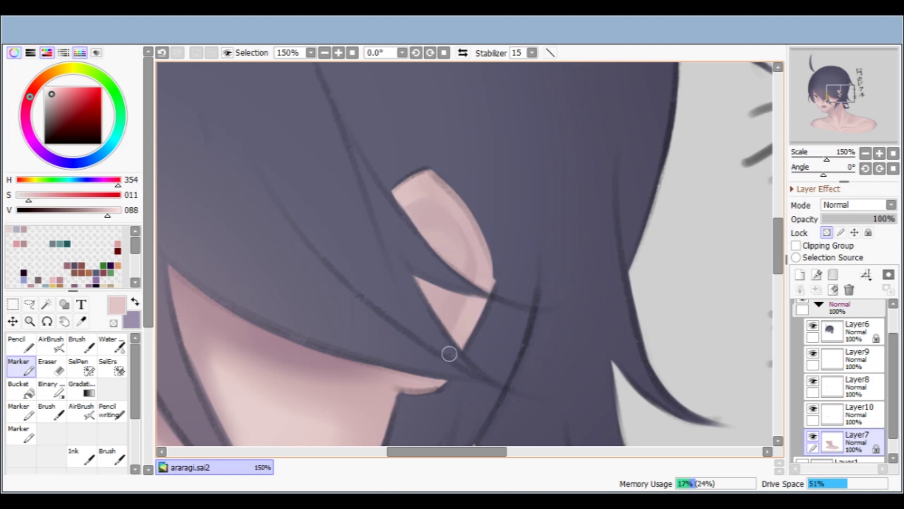
- Deepen the folds inside the ear with two progressively darker dusty rose tones using the Marker tool
click(23, 230)
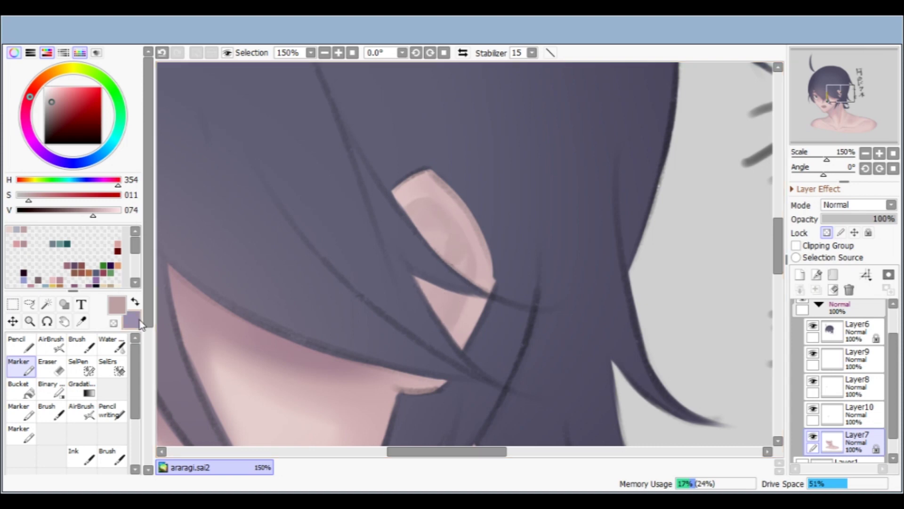
click(22, 244)
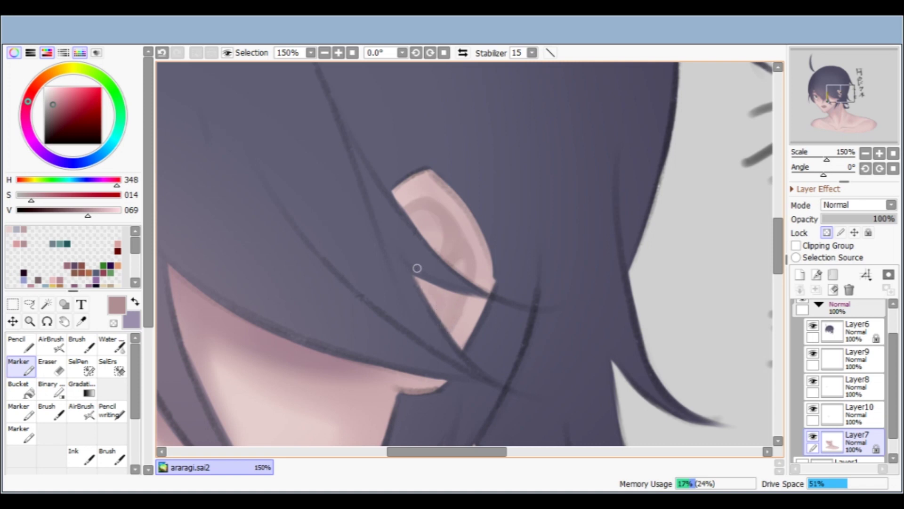
scroll(433, 196, down, 3)
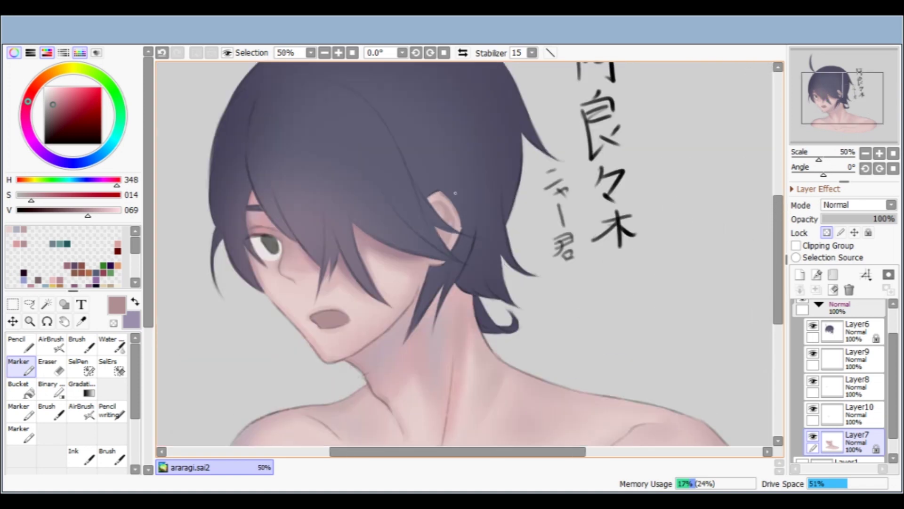
- Examine the ear and face shading at reduced zoom from several canvas rotations
key(End)
key(End)
key(End)
key(End)
key(Delete)
key(Delete)
key(Delete)
key(Delete)
drag(402, 224, 419, 182)
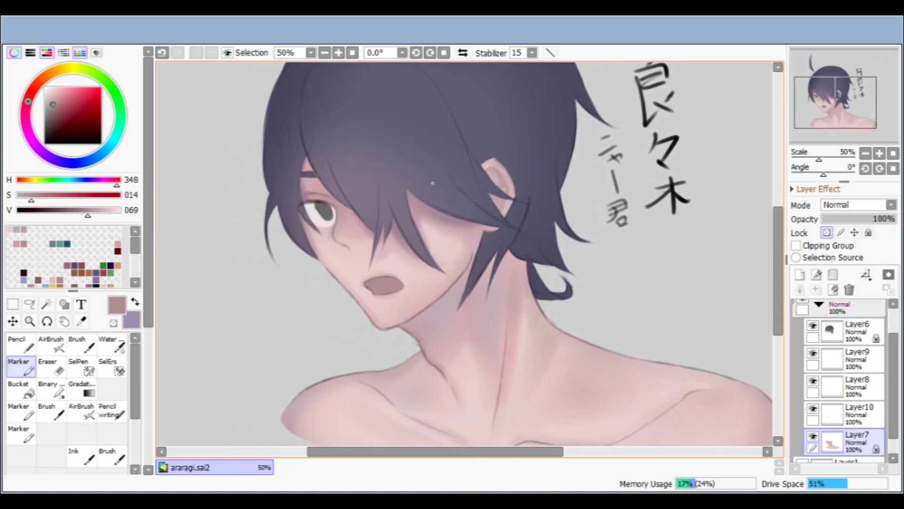
- Shade the jawline below the ear with a mauve sampled from the face's hair shadow, blending it with the Water brush
scroll(422, 307, up, 1)
alt+click(430, 176)
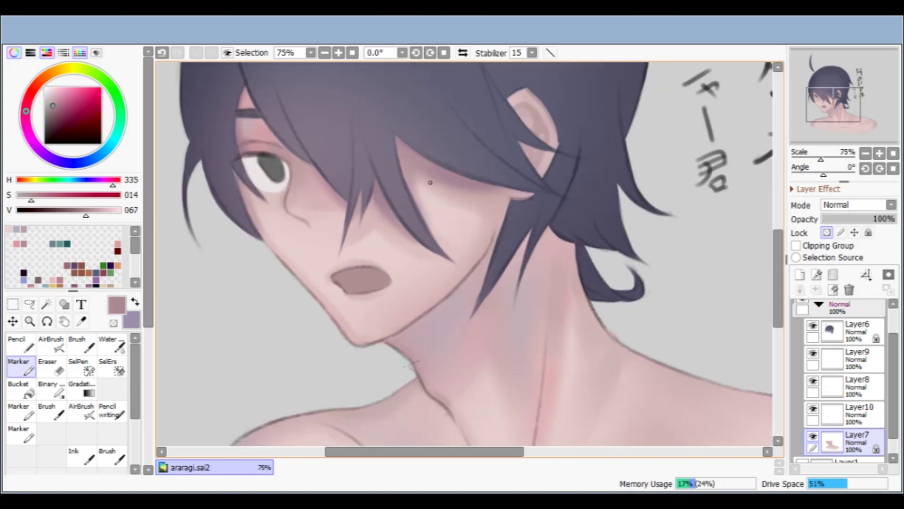
drag(427, 311, 485, 245)
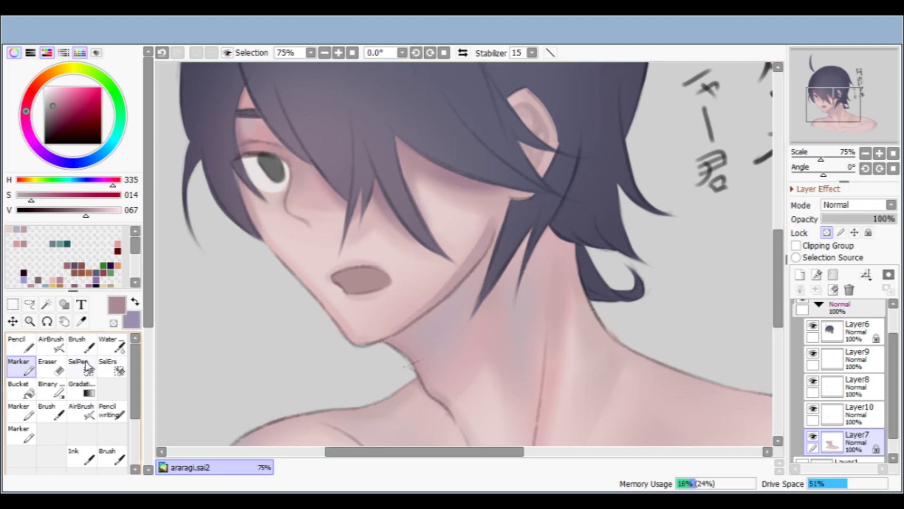
key(c)
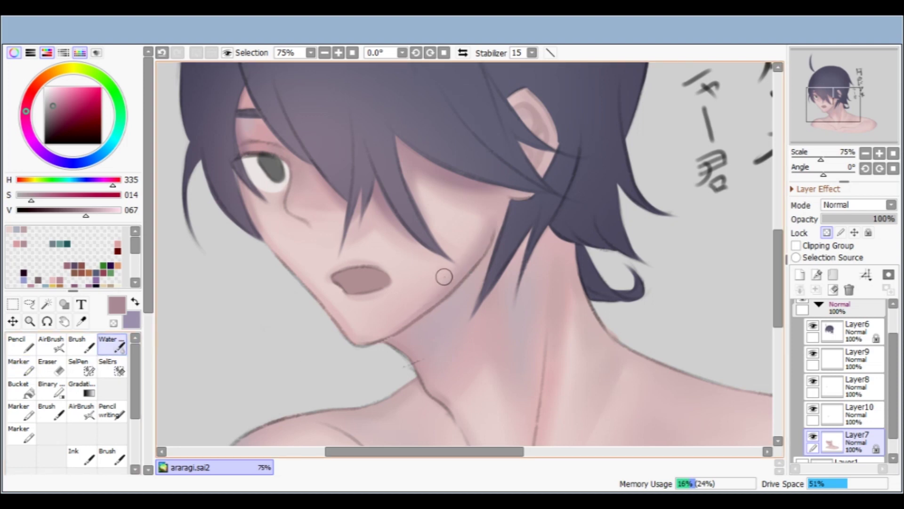
- Soften the edge from the neck to the far shoulder with the Water brush, undoing an unwanted stroke
scroll(406, 311, down, 3)
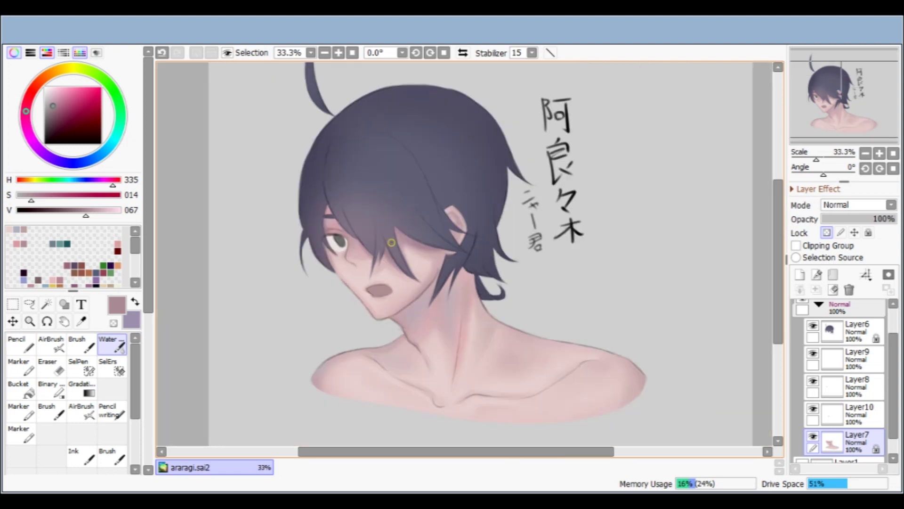
key(End)
key(End)
scroll(447, 321, up, 1)
key(Delete)
key(Delete)
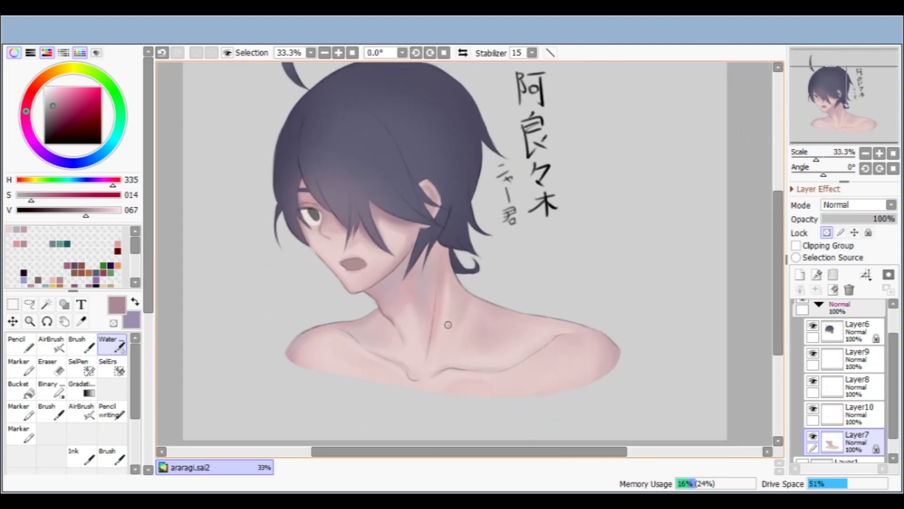
scroll(499, 283, up, 1)
drag(485, 281, 573, 271)
key(ctrl+z)
drag(436, 261, 460, 277)
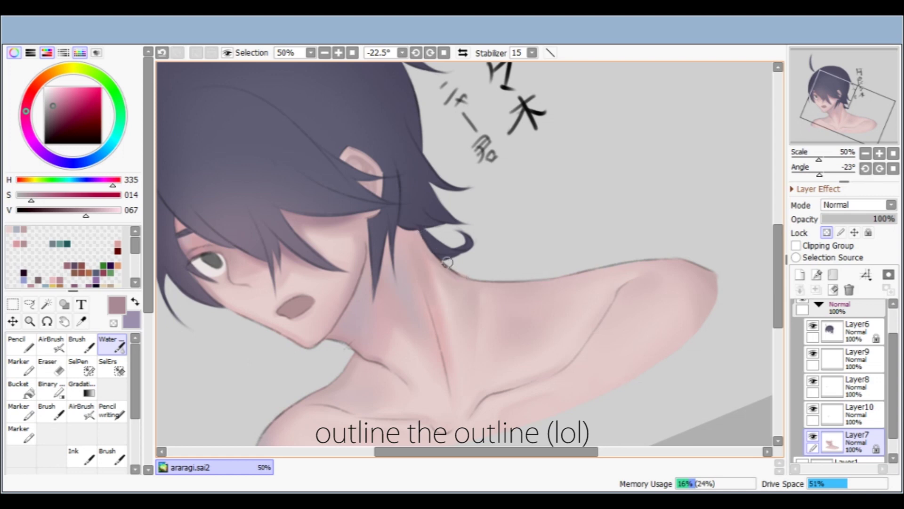
key(Delete)
- Reinforce the neck-to-shoulder outline beneath the back hair in mauve with the Marker tool, undoing an unwanted stroke
click(19, 371)
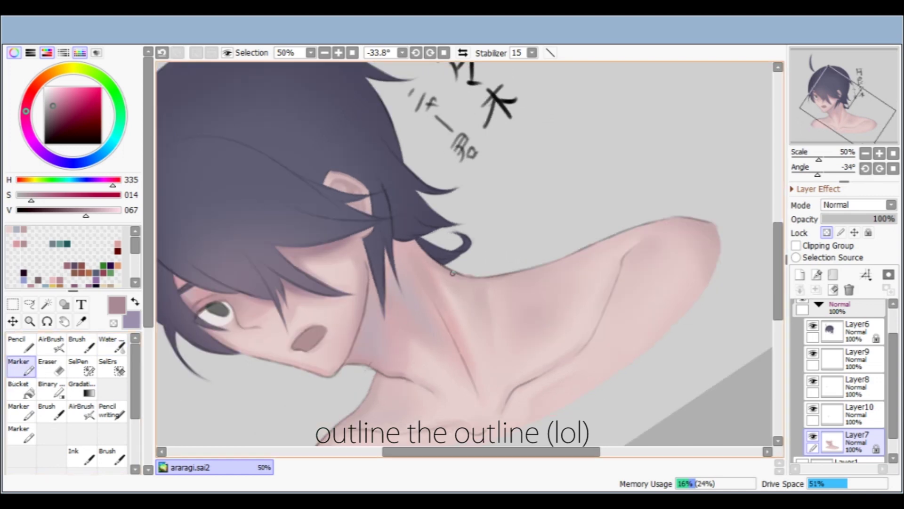
key(ctrl+z)
mouse_move(500, 278)
mouse_down()
mouse_move(568, 260)
mouse_move(512, 275)
mouse_up()
key(End)
key(End)
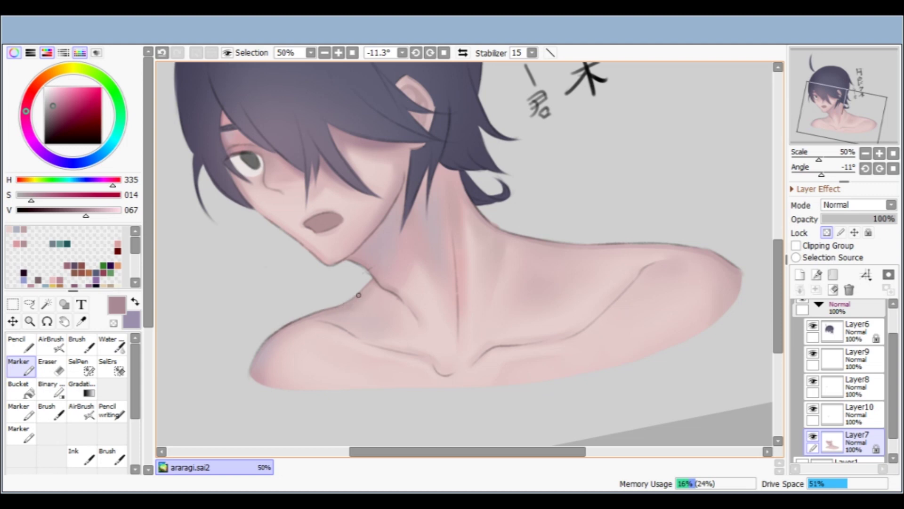
- Reinforce the mauve outline along the near shoulder and beneath the chin with the Marker tool
mouse_move(350, 237)
mouse_down()
mouse_move(358, 252)
mouse_move(326, 256)
mouse_move(338, 272)
mouse_up()
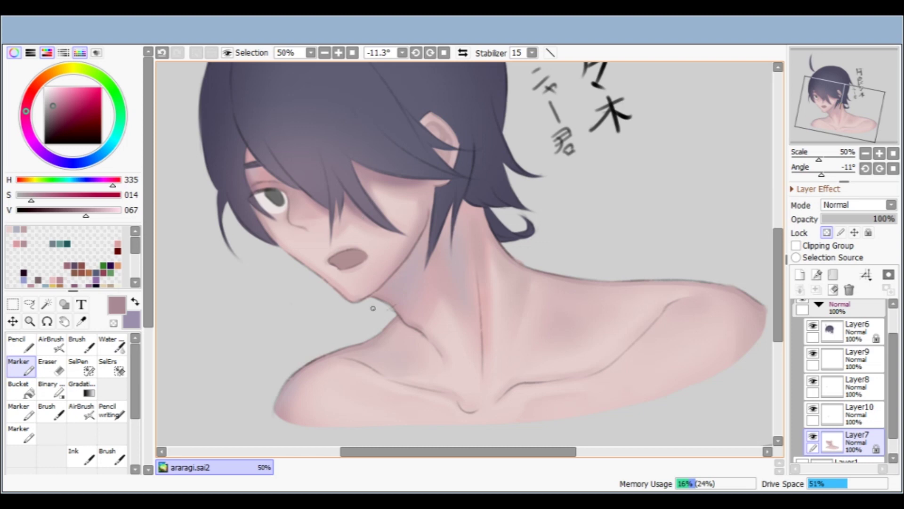
drag(392, 328, 362, 351)
drag(363, 284, 413, 291)
- Add an orange accent under the visible eye with the Marker tool and blend it with the Water brush
scroll(322, 263, up, 2)
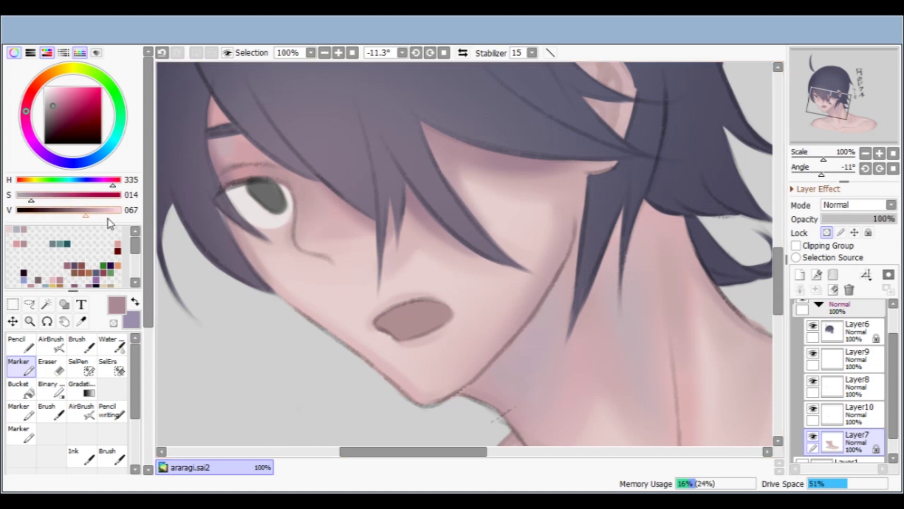
click(118, 266)
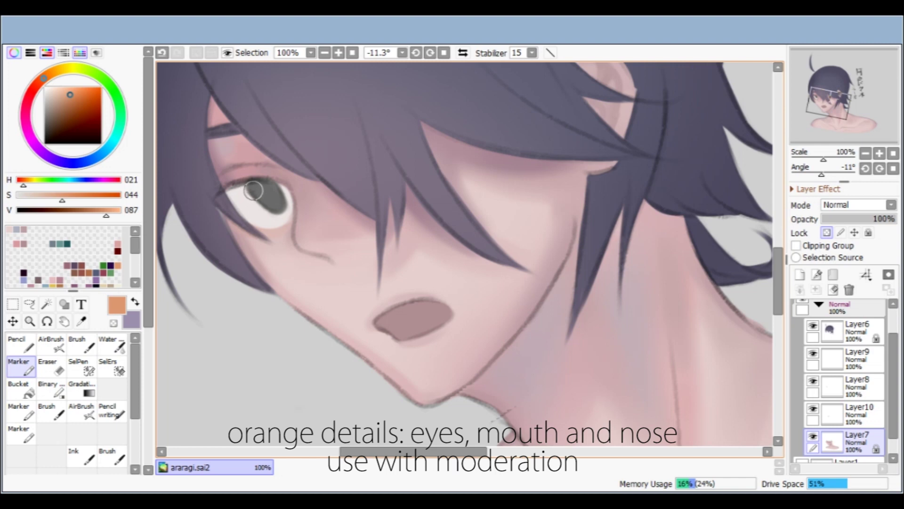
drag(252, 231, 283, 227)
click(111, 346)
drag(257, 229, 284, 236)
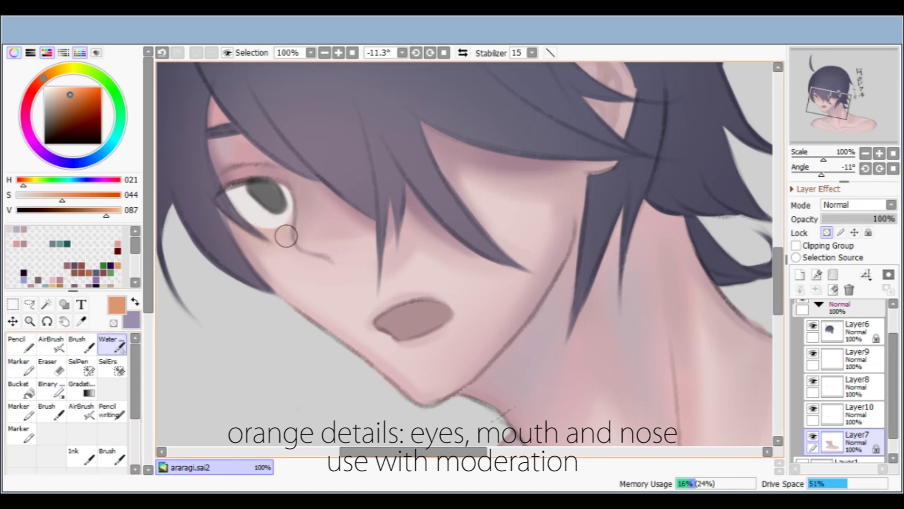
- Try orange Water brush strokes at the corner of the mouth and undo them
scroll(277, 197, down, 2)
key(Home)
key(End)
drag(326, 176, 315, 261)
key(Delete)
scroll(334, 282, up, 1)
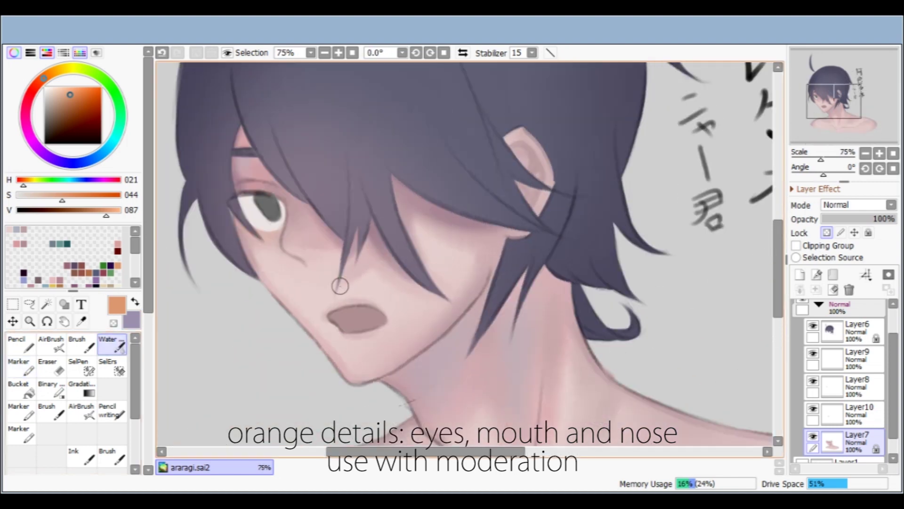
key(Delete)
key(Delete)
scroll(358, 351, up, 1)
mouse_move(364, 354)
mouse_down()
mouse_move(358, 359)
mouse_move(374, 347)
mouse_move(362, 362)
mouse_up()
key(ctrl+z)
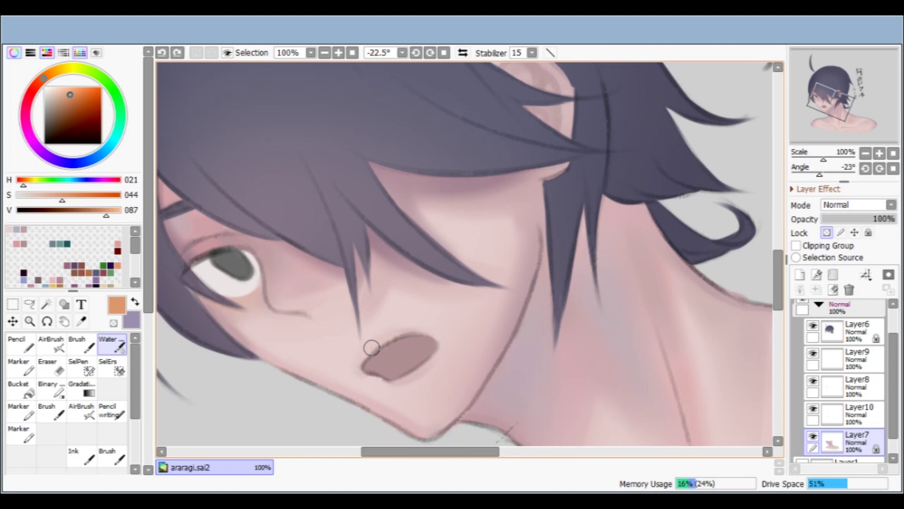
mouse_move(363, 355)
mouse_down()
mouse_move(355, 367)
mouse_move(375, 344)
mouse_move(357, 361)
mouse_move(385, 372)
mouse_up()
key(ctrl+z)
- Paint an orange accent along the upper edge of the mouth with the Marker tool and blend it with the Water brush
click(31, 367)
key(End)
key(End)
key(End)
key(End)
mouse_move(312, 147)
mouse_down()
mouse_move(304, 155)
mouse_move(318, 181)
mouse_up()
key(Delete)
click(108, 343)
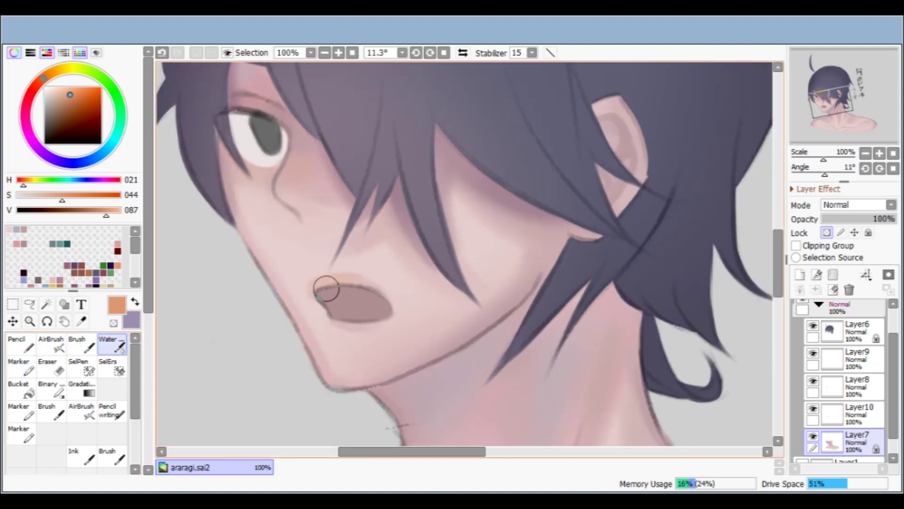
- Examine the orange accents and overall skin shading from several zoom levels and canvas rotations
scroll(370, 236, down, 2)
key(Delete)
key(Delete)
key(Delete)
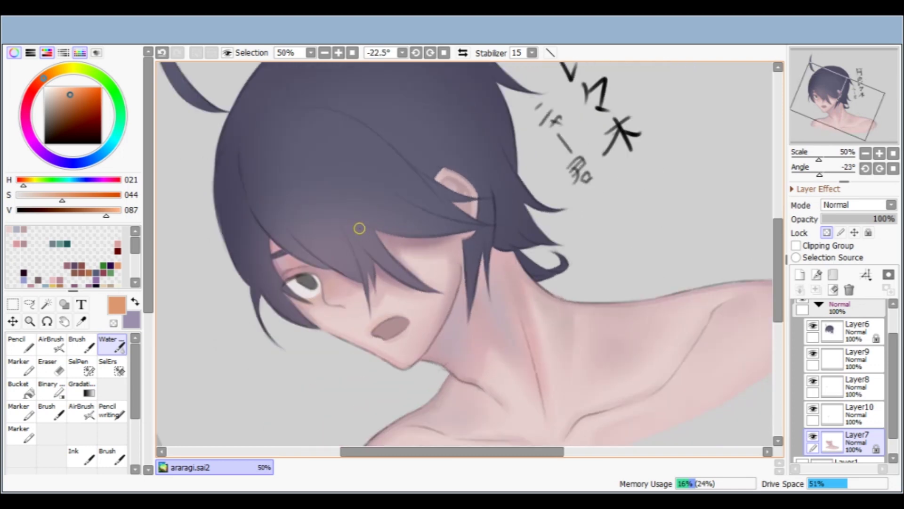
scroll(359, 228, down, 1)
key(End)
key(End)
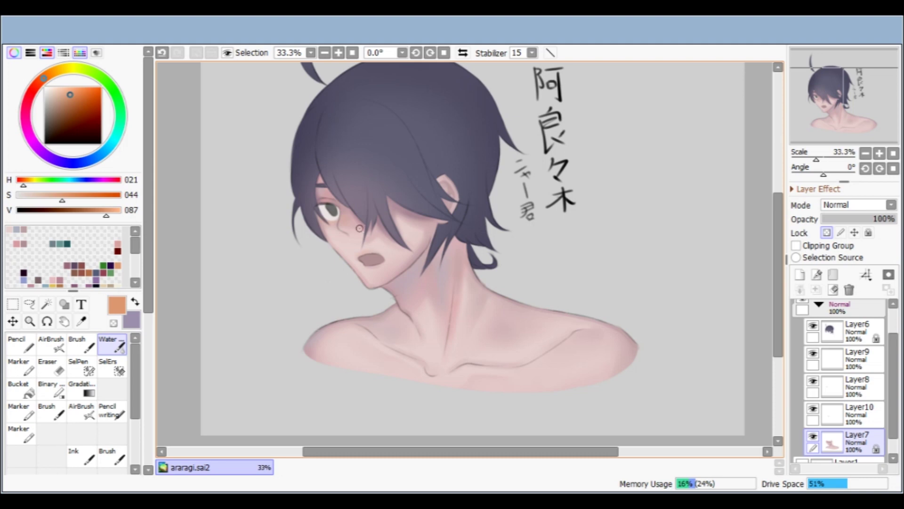
drag(441, 323, 408, 346)
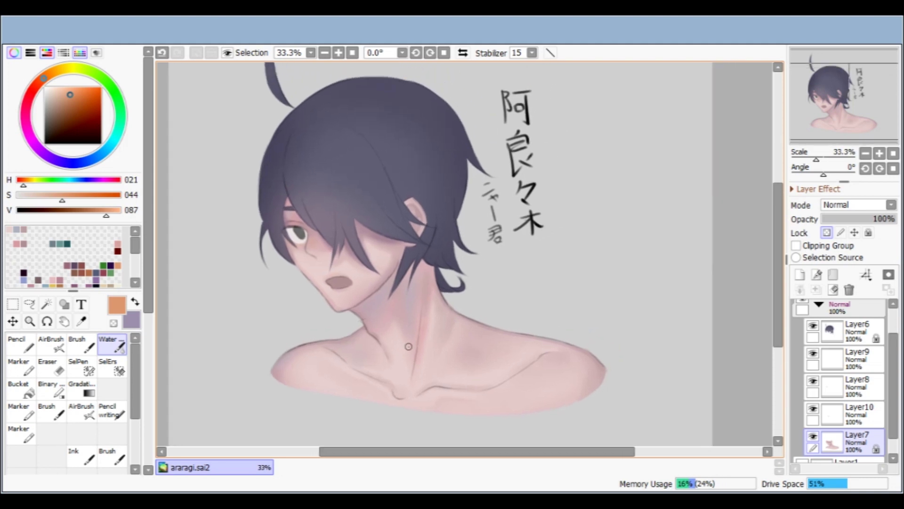
scroll(320, 250, up, 2)
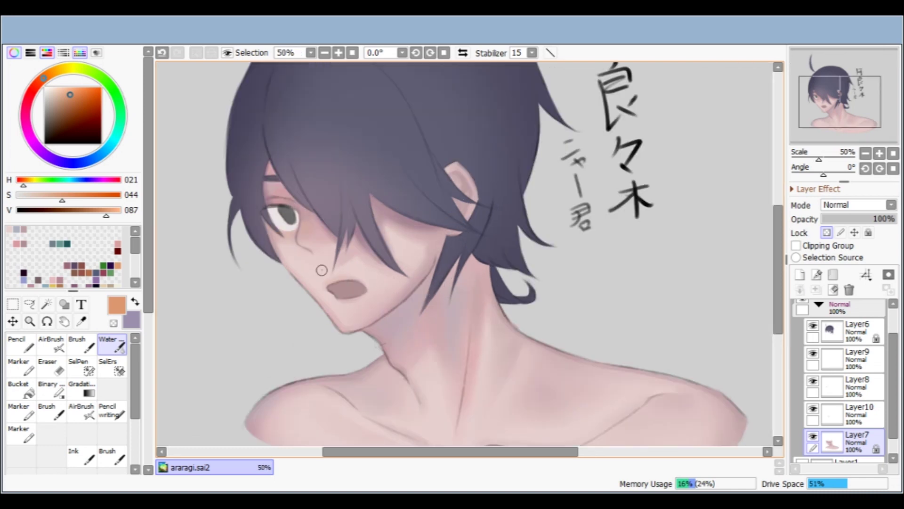
- Collapse Folder2 and select Folder1 at the top of the layer stack
click(886, 351)
click(820, 305)
drag(894, 353, 894, 318)
click(819, 314)
click(820, 313)
click(851, 320)
- Try a new clipping layer above Folder1 and delete it
click(799, 275)
click(796, 245)
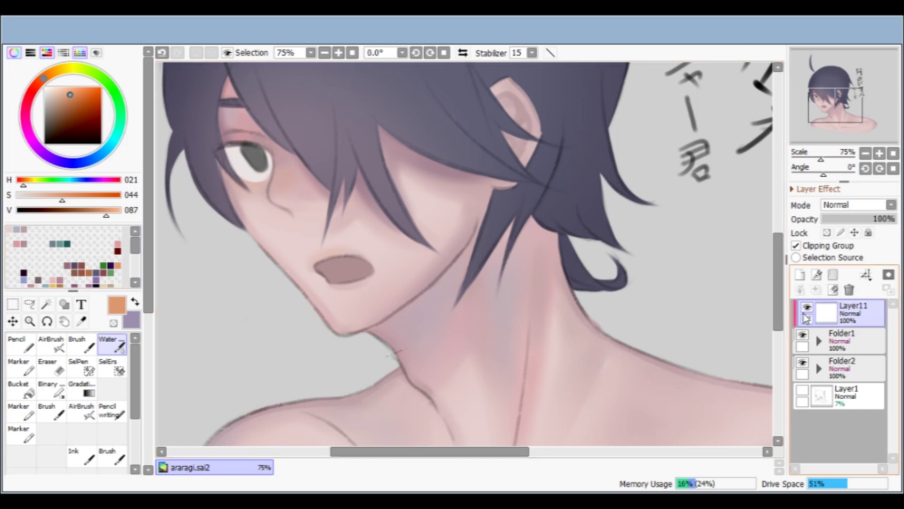
click(849, 289)
scroll(457, 309, down, 2)
drag(403, 311, 401, 320)
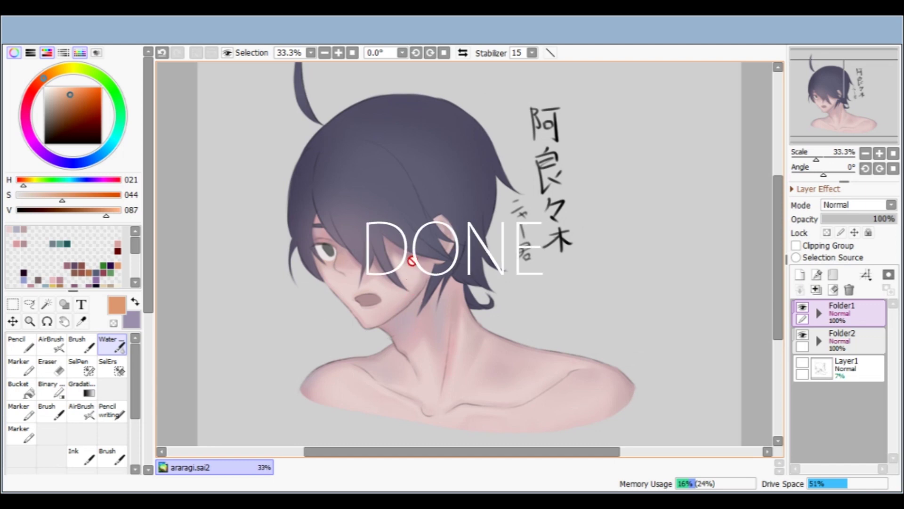